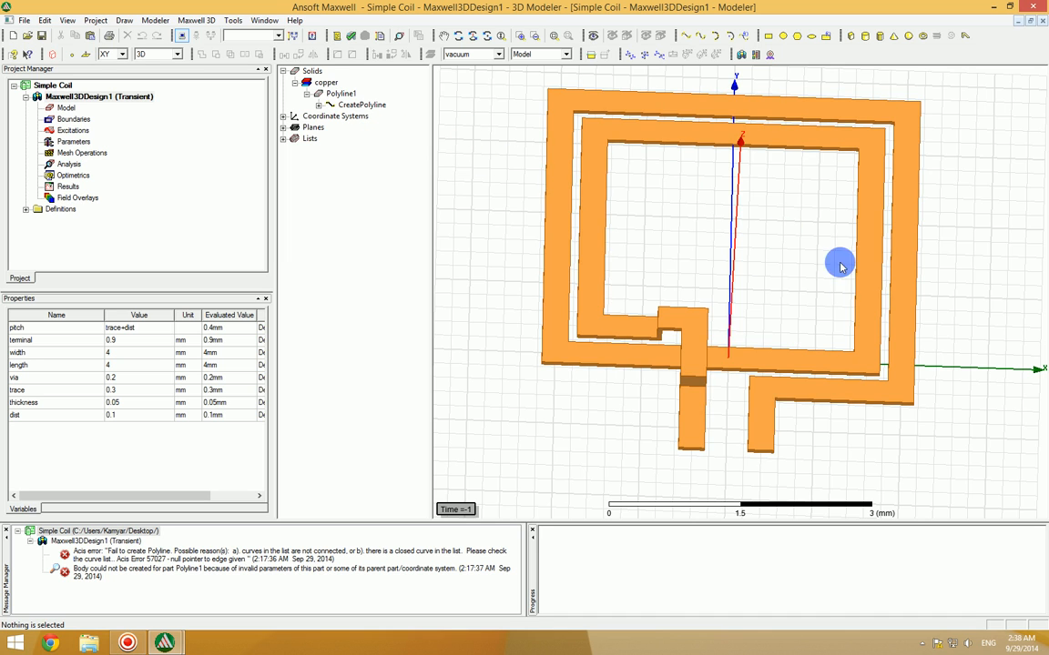
# Step: Draw a box around the coil from (-5, -1.5, 0), about 10 mm by 6 mm, extending about 39.5 mm in negative Z
pyautogui.click(487, 34)
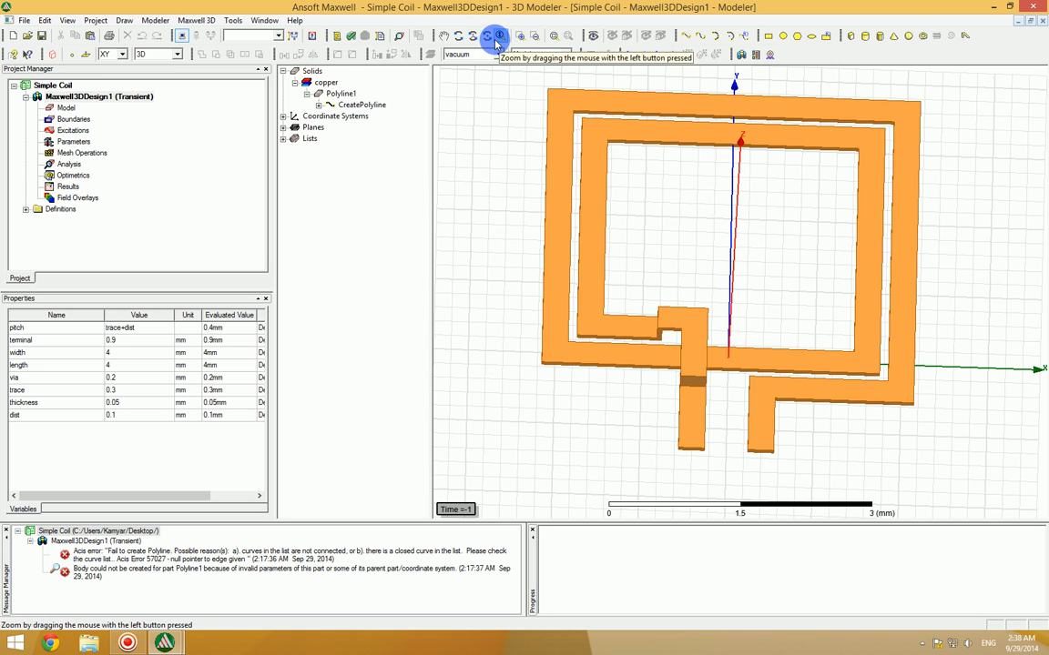
pyautogui.moveTo(1004, 251); pyautogui.dragTo(1004, 246)
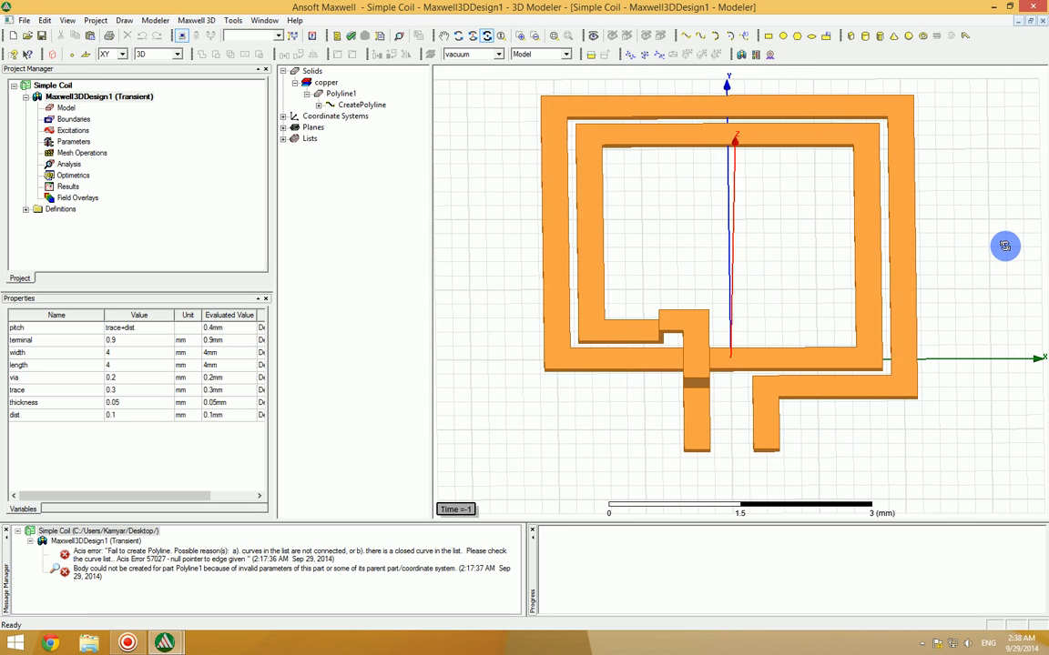
pyautogui.moveTo(783, 218); pyautogui.dragTo(658, 219)
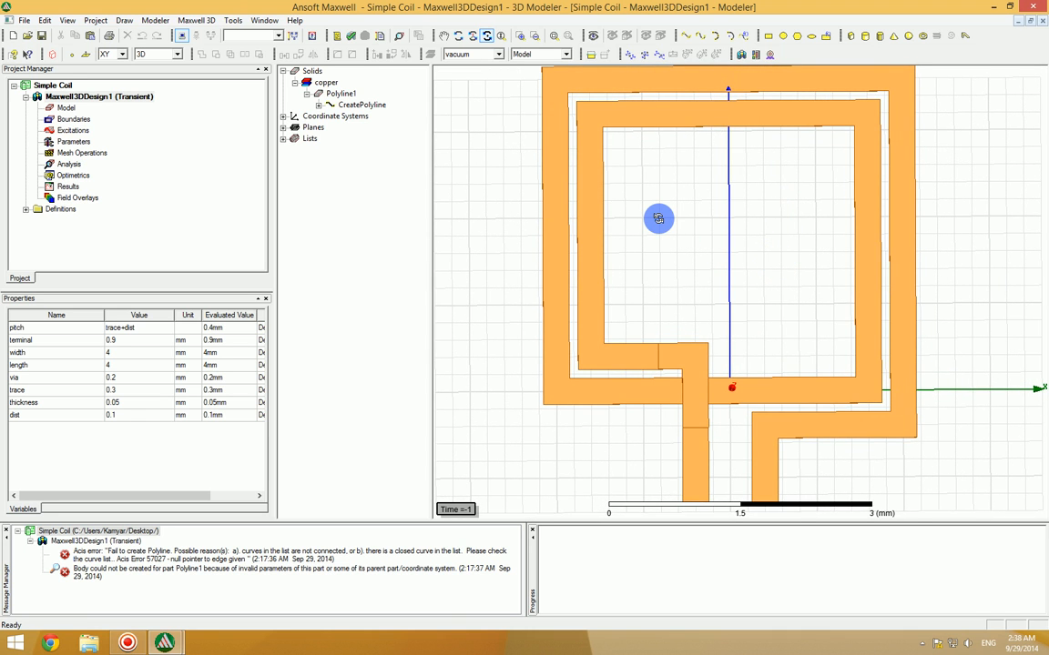
pyautogui.scroll(-3, 749, 197)
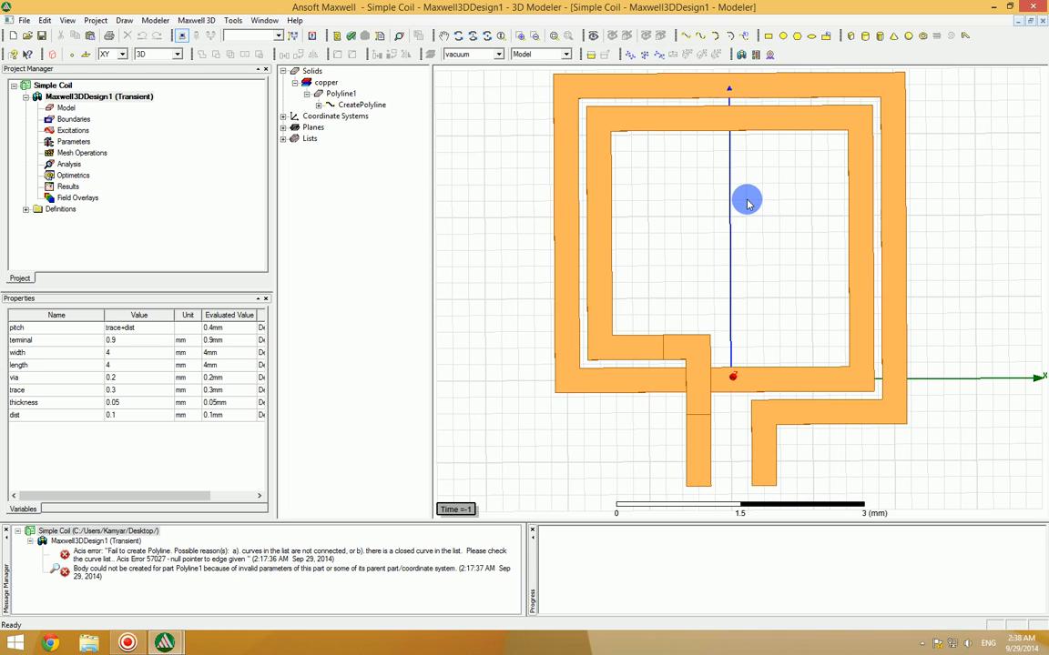
pyautogui.click(854, 39)
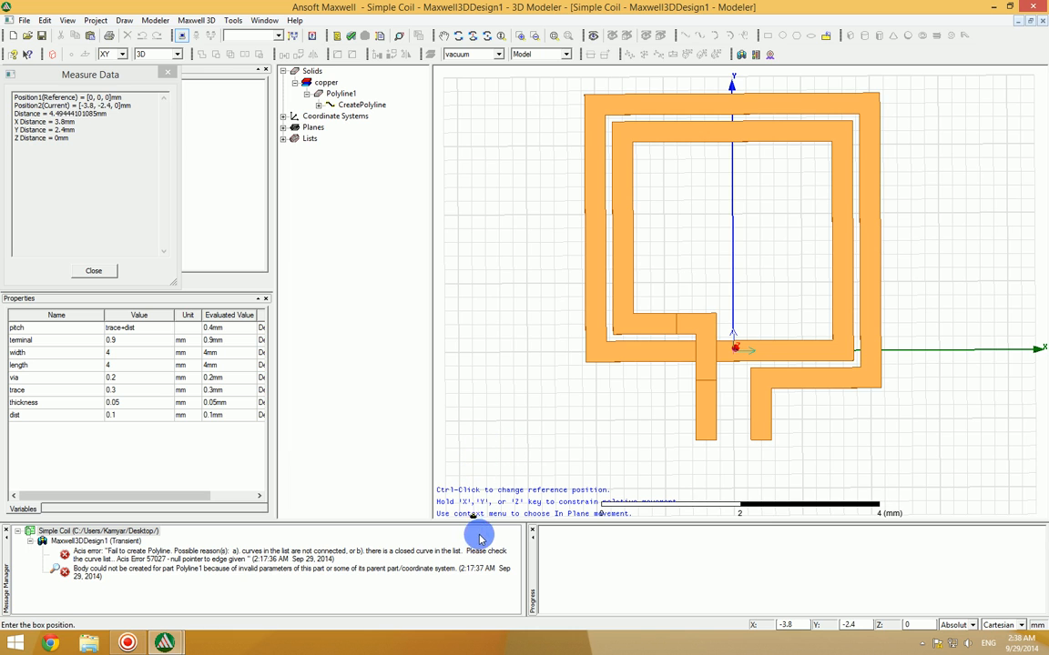
pyautogui.scroll(-3, 568, 391)
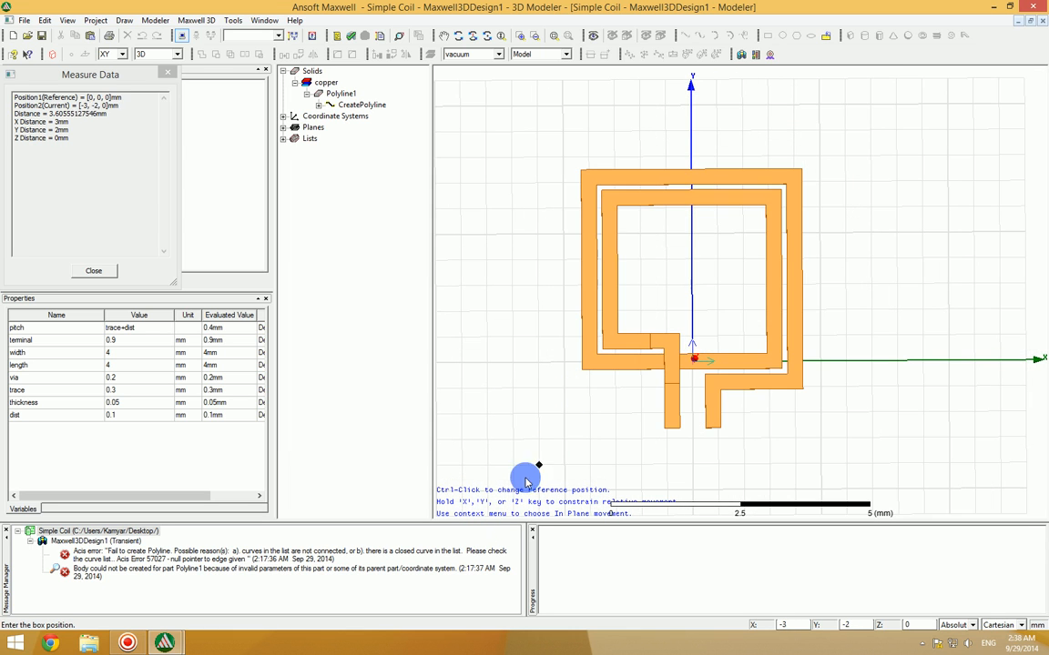
pyautogui.click(442, 38)
pyautogui.moveTo(685, 290); pyautogui.dragTo(729, 254)
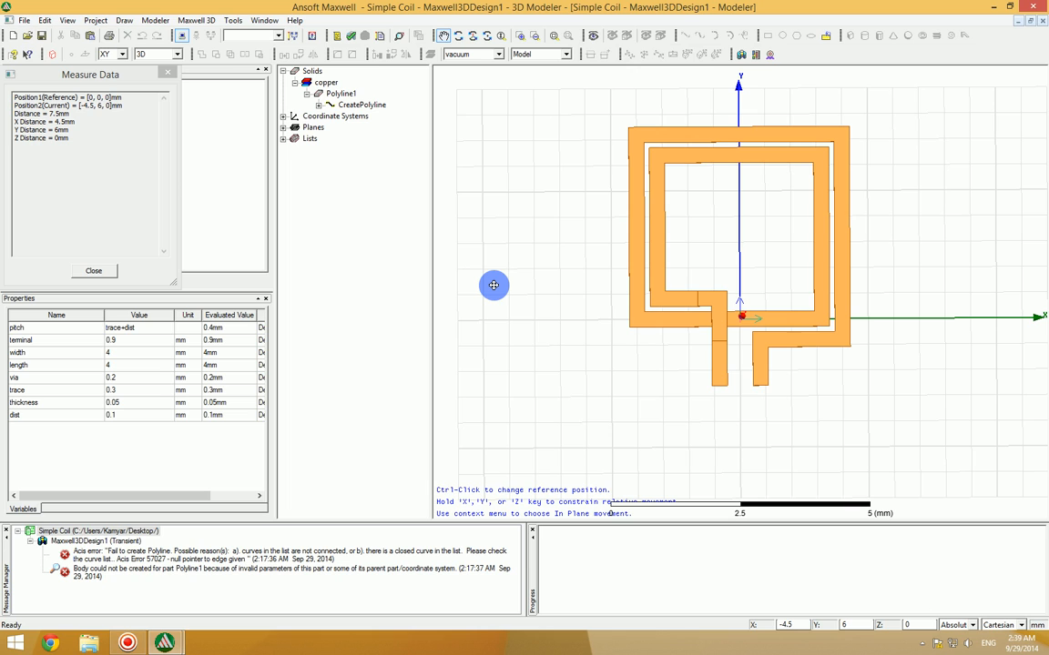
pyautogui.click(519, 453)
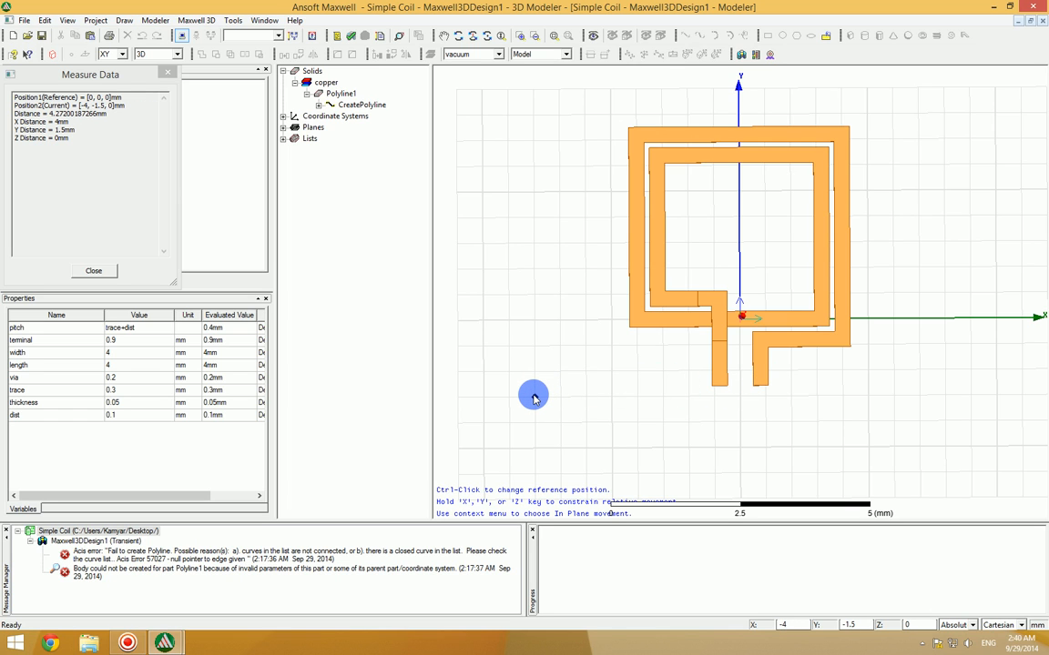
pyautogui.click(483, 397)
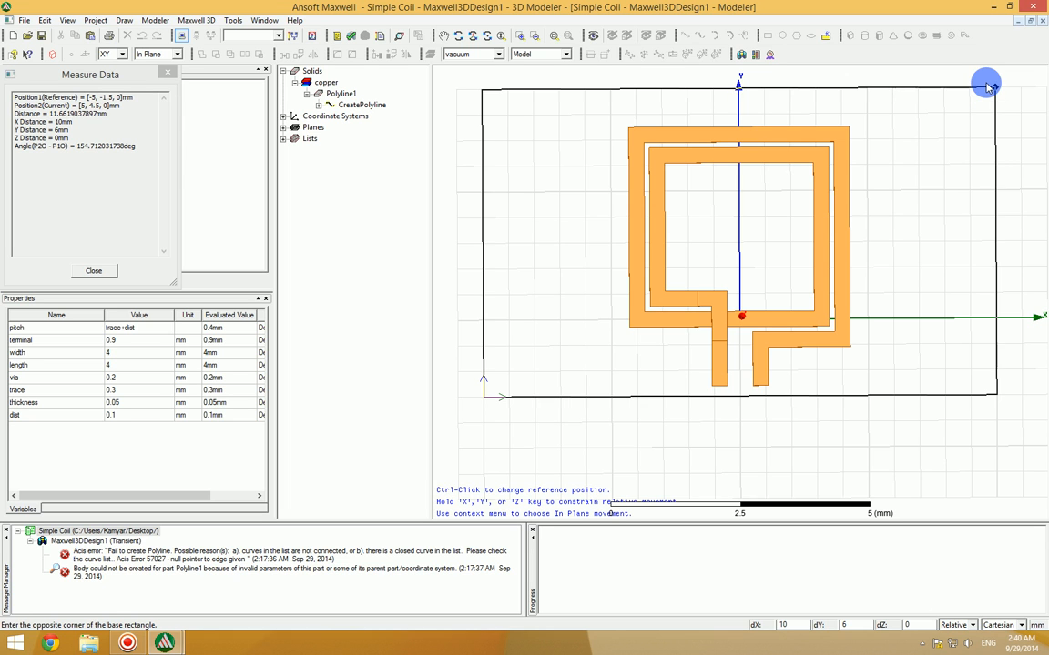
pyautogui.click(987, 91)
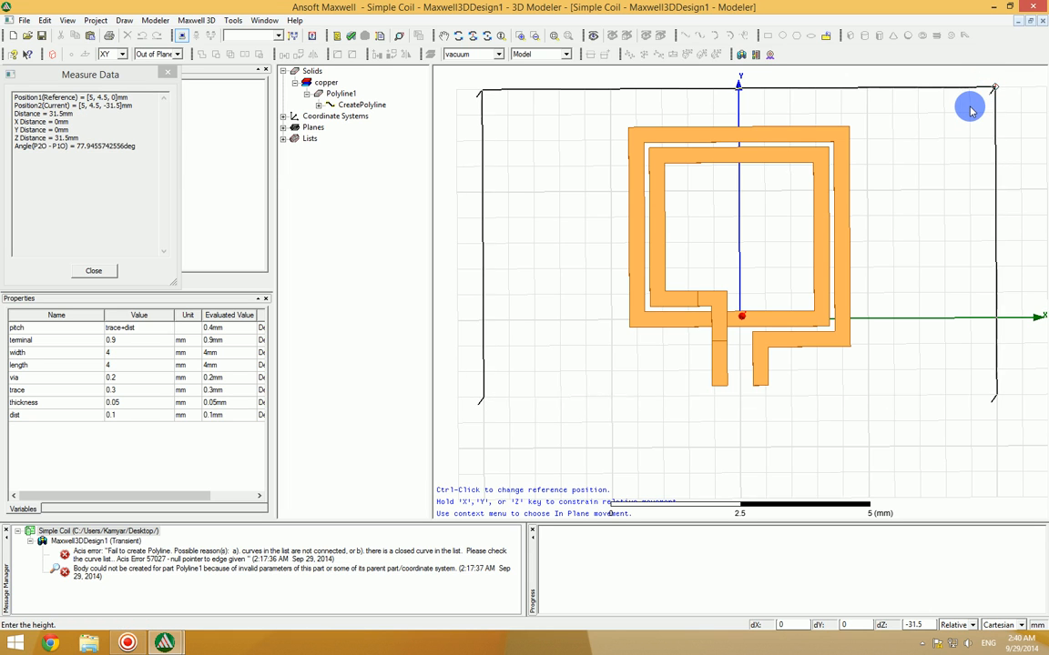
pyautogui.click(970, 110)
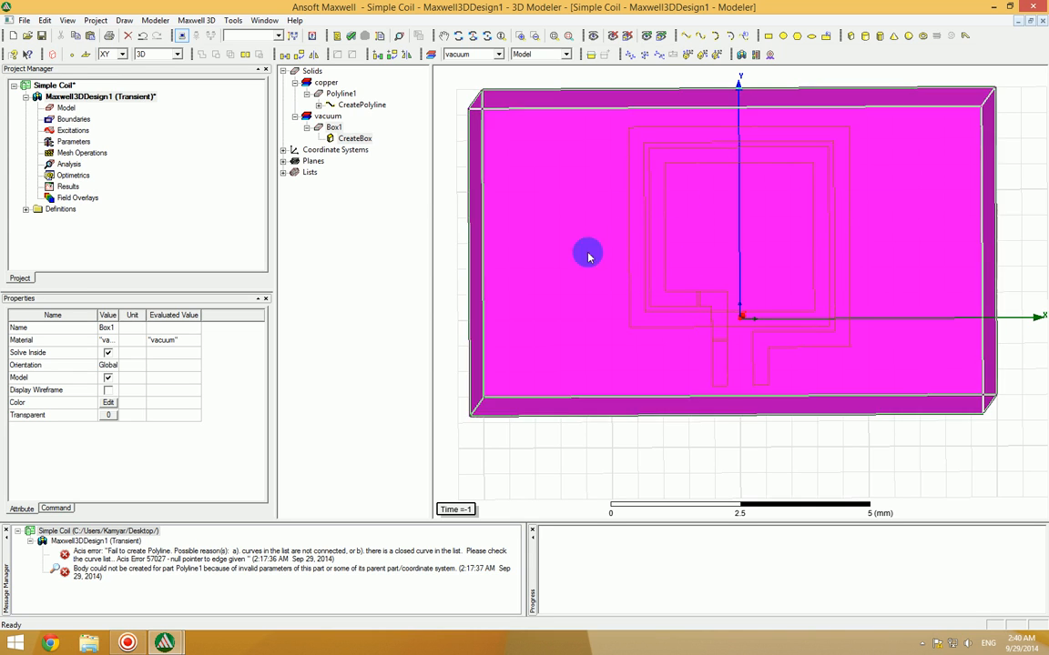
# Step: Rename the new box as Air
pyautogui.click(332, 128)
pyautogui.click(109, 329)
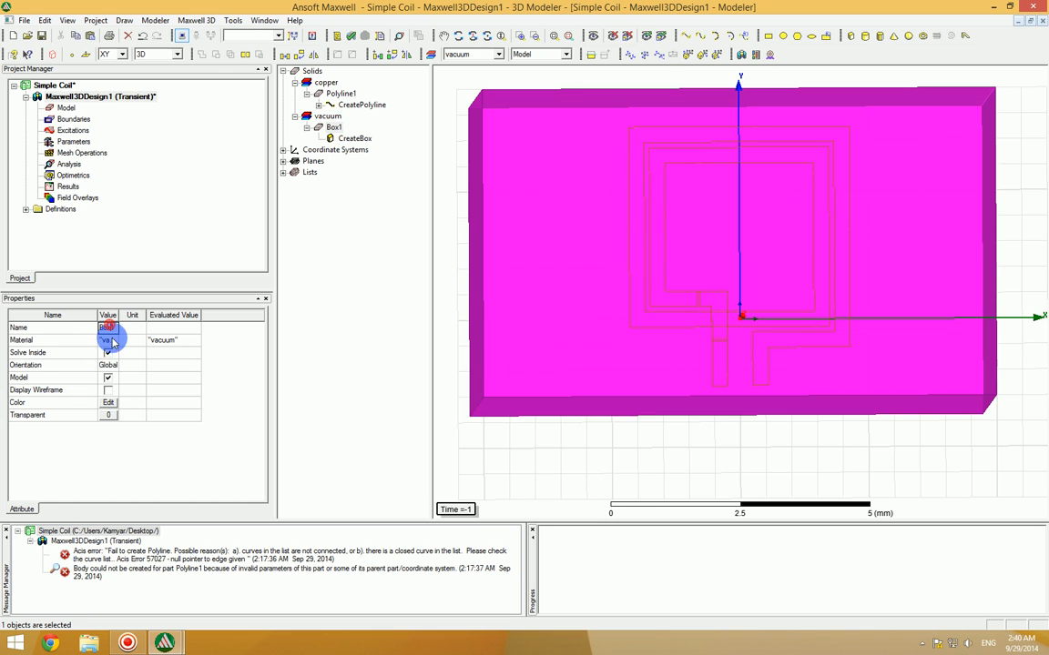
pyautogui.write('Air')
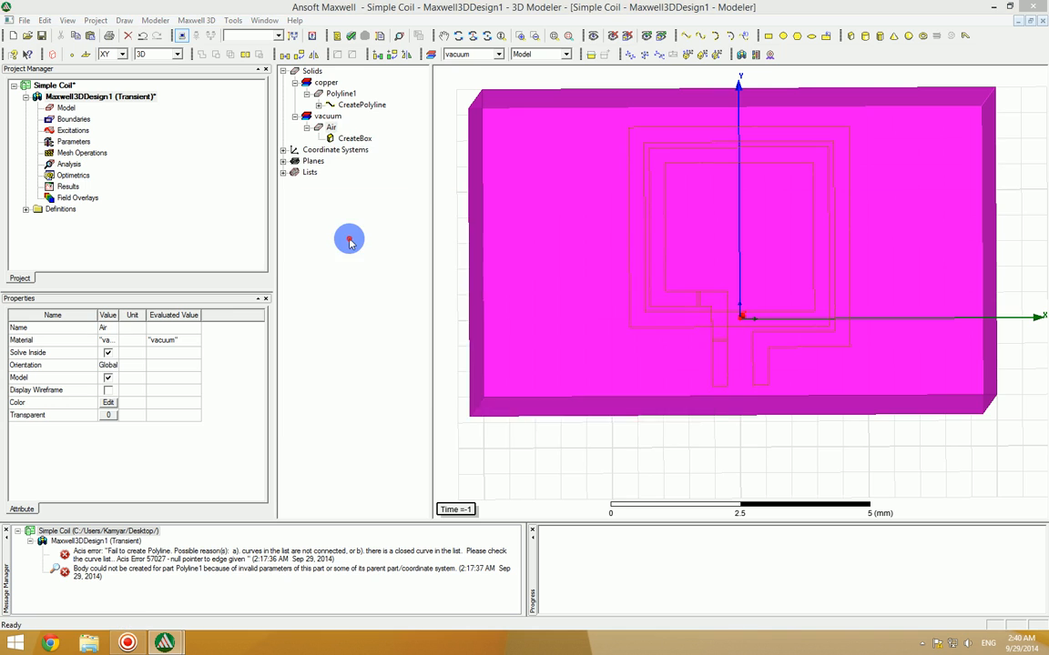
# Step: Change the Air box's color to light cyan (RGB 149, 244, 255) and add that color to the custom colors
pyautogui.doubleClick(330, 127)
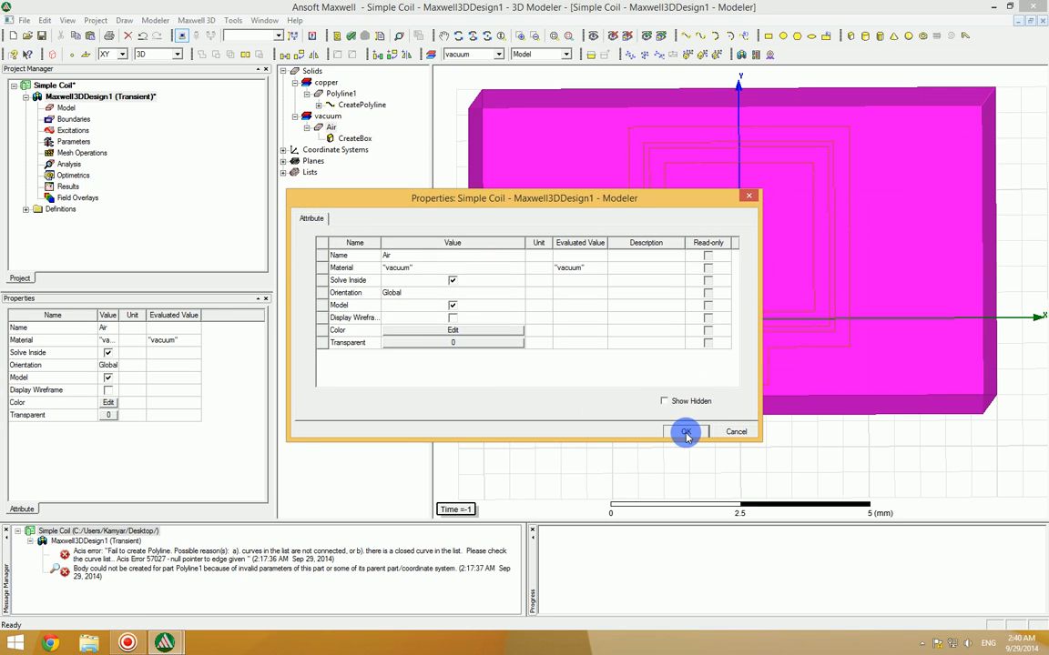
pyautogui.click(414, 328)
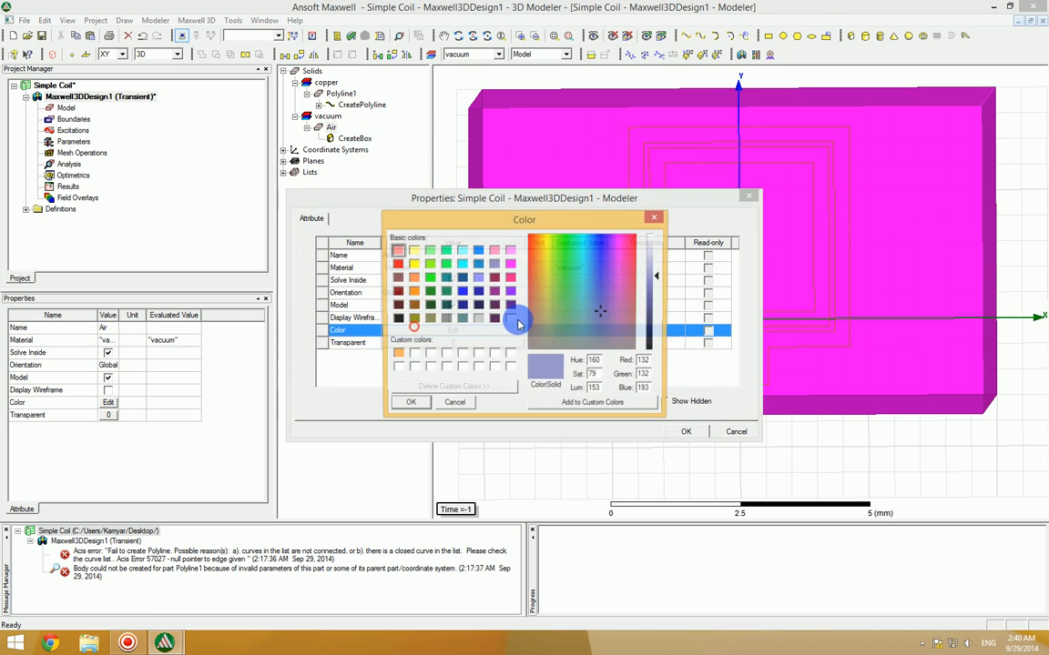
pyautogui.moveTo(597, 295); pyautogui.dragTo(585, 236)
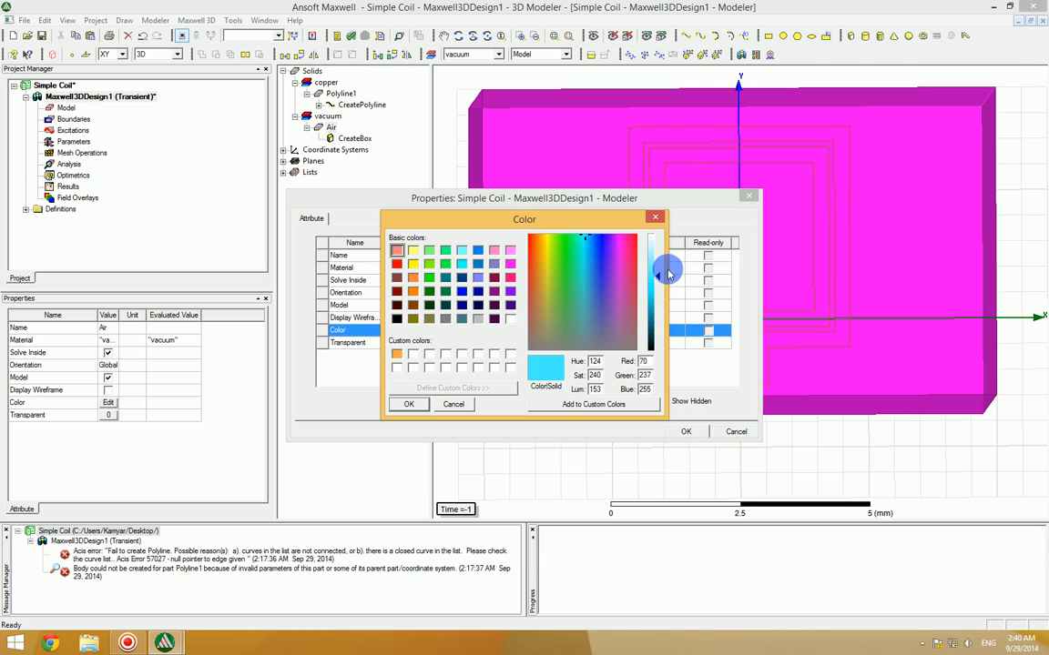
pyautogui.moveTo(657, 272); pyautogui.dragTo(659, 260)
pyautogui.click(530, 407)
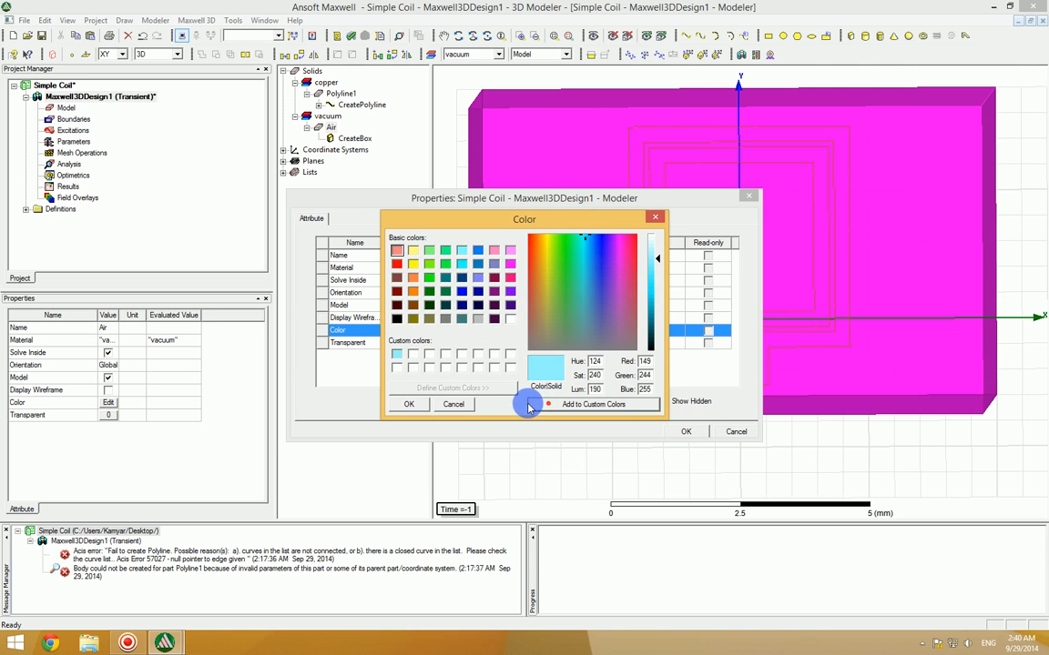
pyautogui.click(408, 404)
pyautogui.click(686, 431)
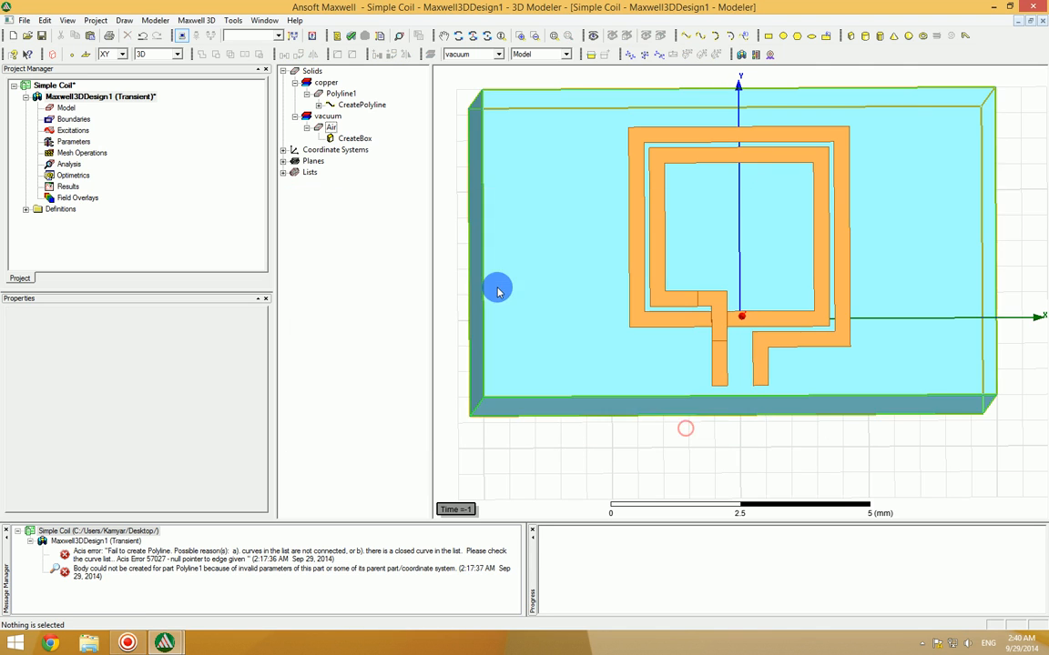
# Step: Assign the material air from the system library to the Air box
pyautogui.click(329, 128)
pyautogui.rightClick(331, 128)
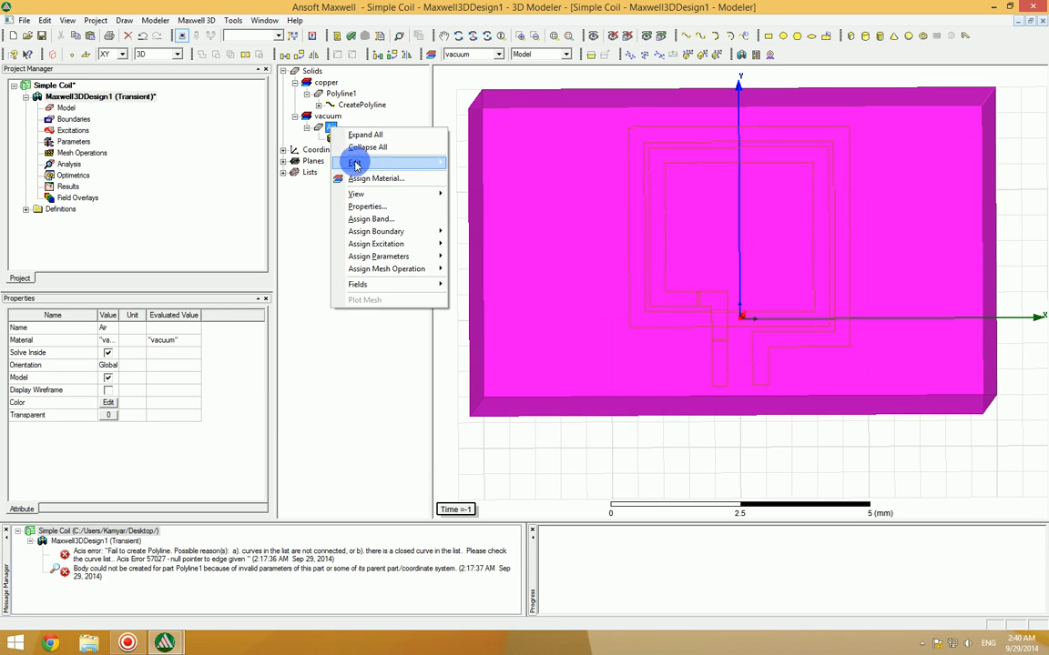
pyautogui.click(378, 179)
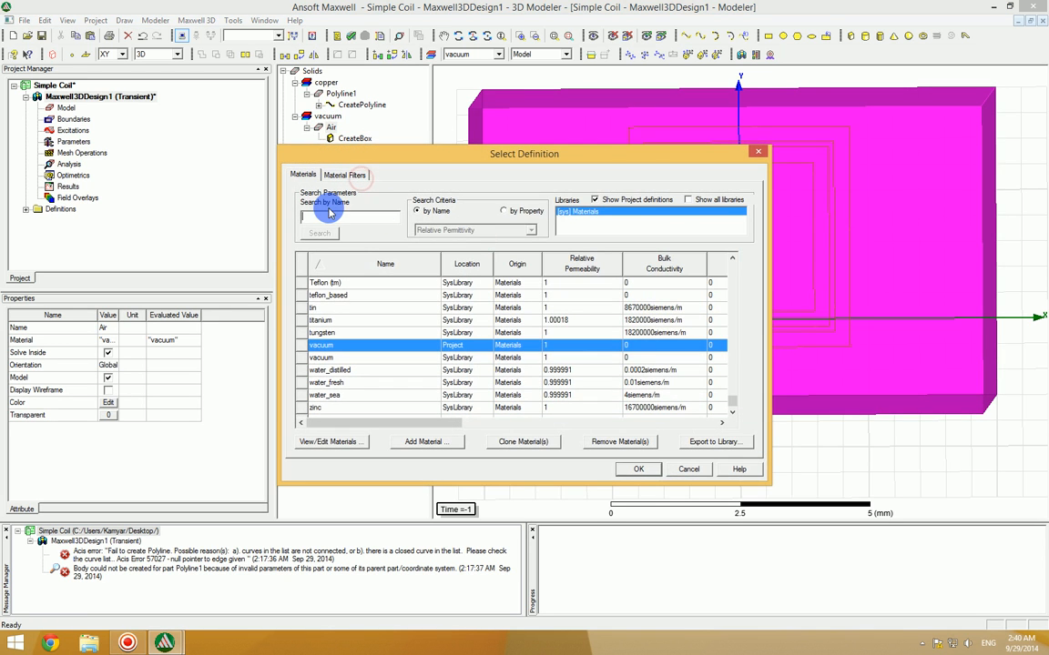
pyautogui.click(330, 215)
pyautogui.write('air')
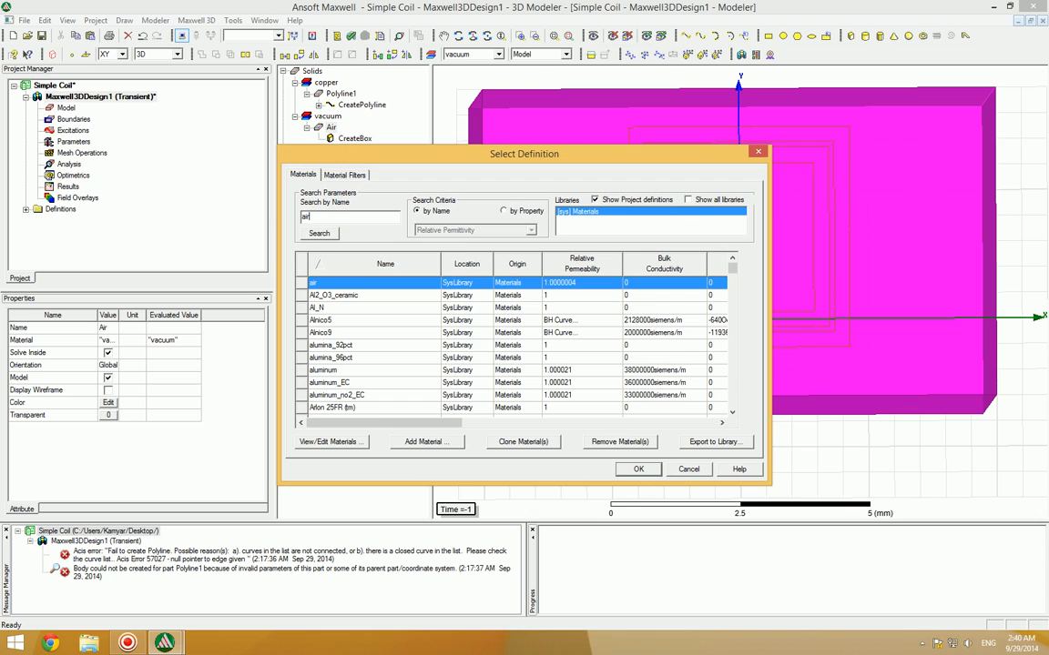
pyautogui.click(642, 470)
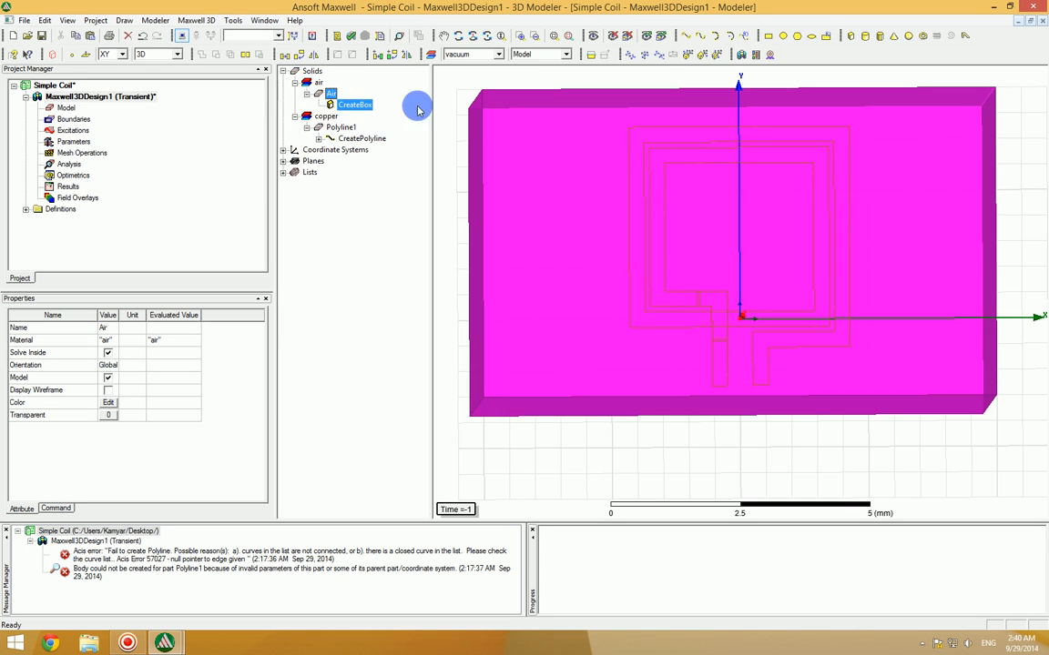
pyautogui.click(1020, 234)
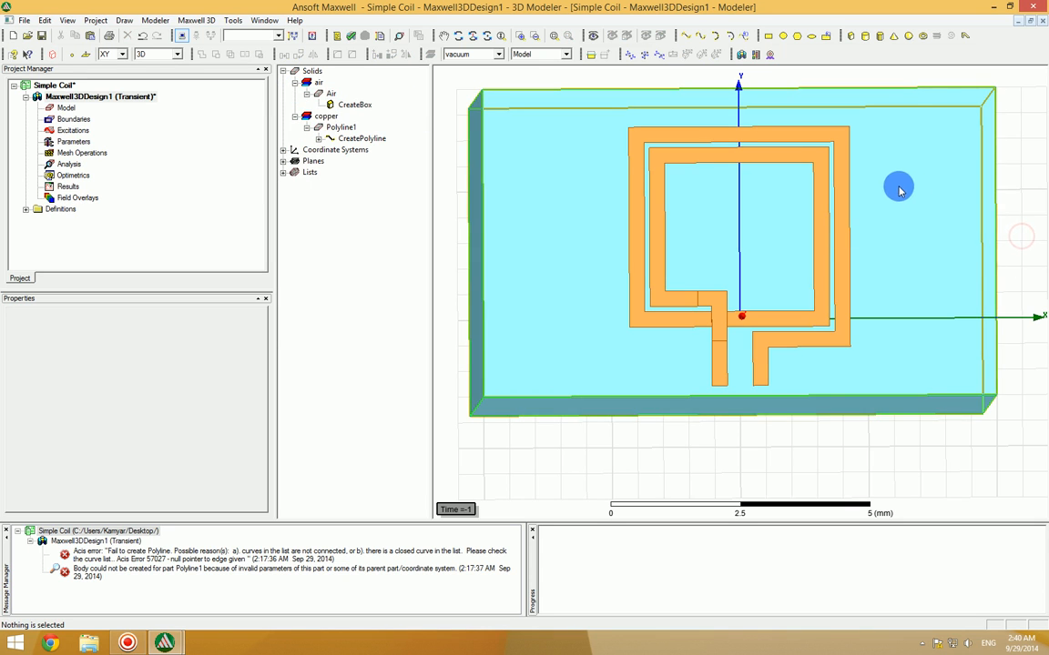
# Step: Set the X coordinate of the Air box's position to -width
pyautogui.click(486, 36)
pyautogui.moveTo(692, 273); pyautogui.dragTo(773, 335)
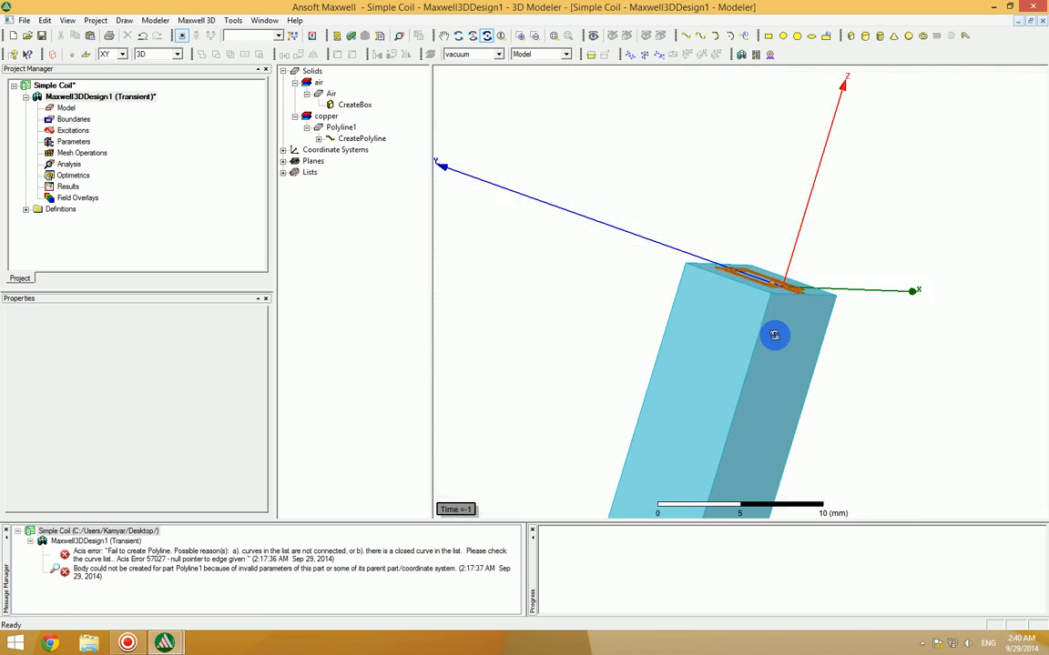
pyautogui.scroll(-8, 774, 335)
pyautogui.scroll(-5, 767, 466)
pyautogui.scroll(8, 760, 455)
pyautogui.scroll(3, 804, 255)
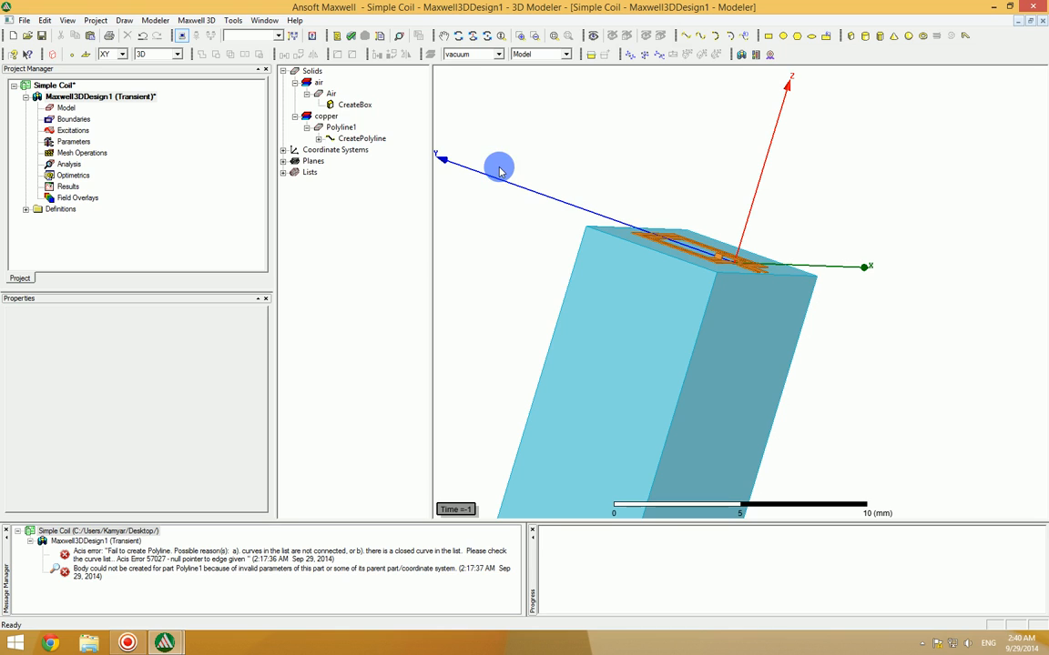
pyautogui.click(354, 104)
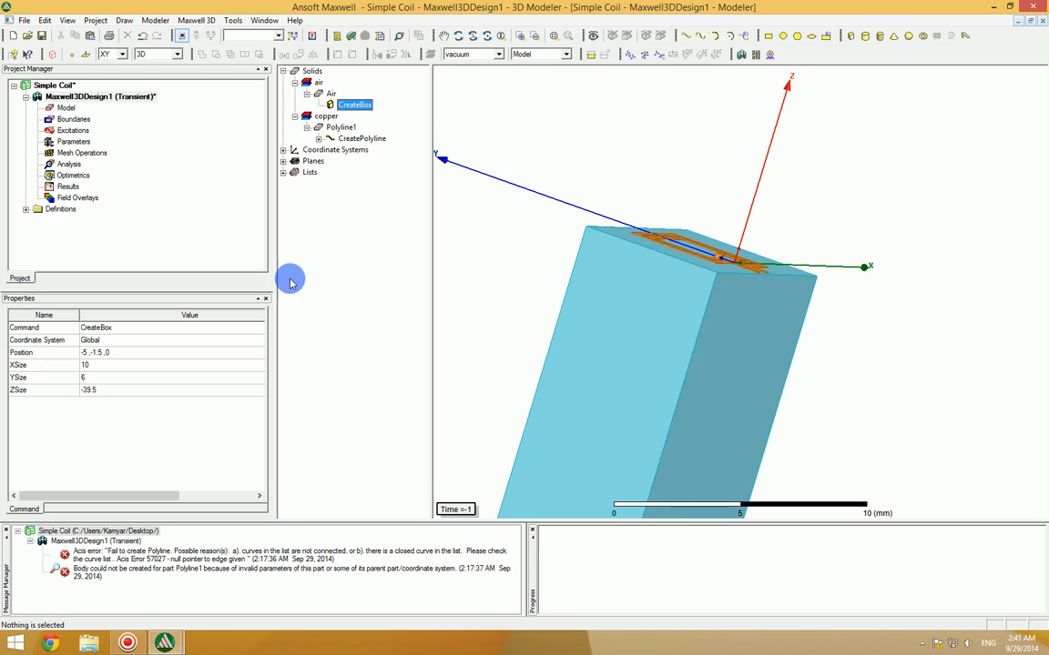
pyautogui.click(87, 354)
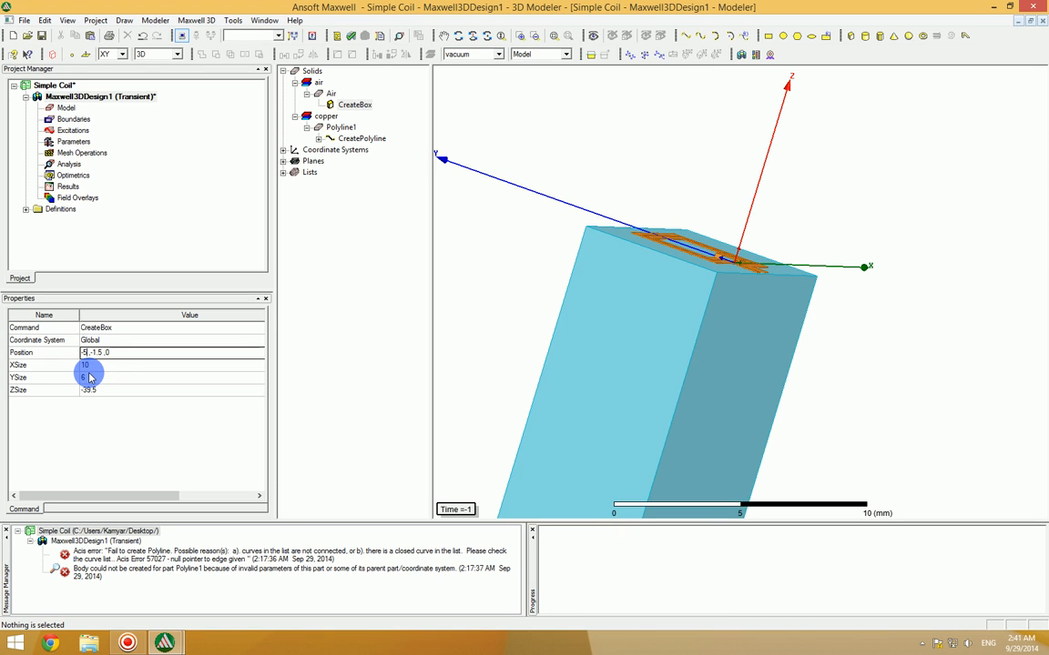
pyautogui.click(483, 37)
pyautogui.moveTo(820, 263); pyautogui.dragTo(778, 321)
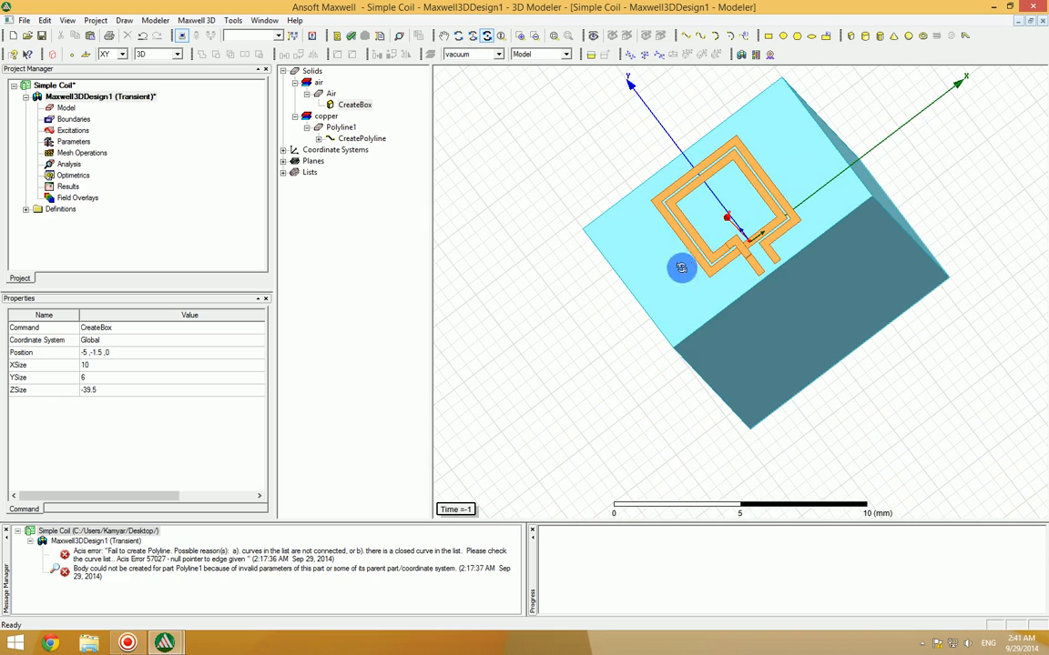
pyautogui.moveTo(703, 292); pyautogui.dragTo(699, 210)
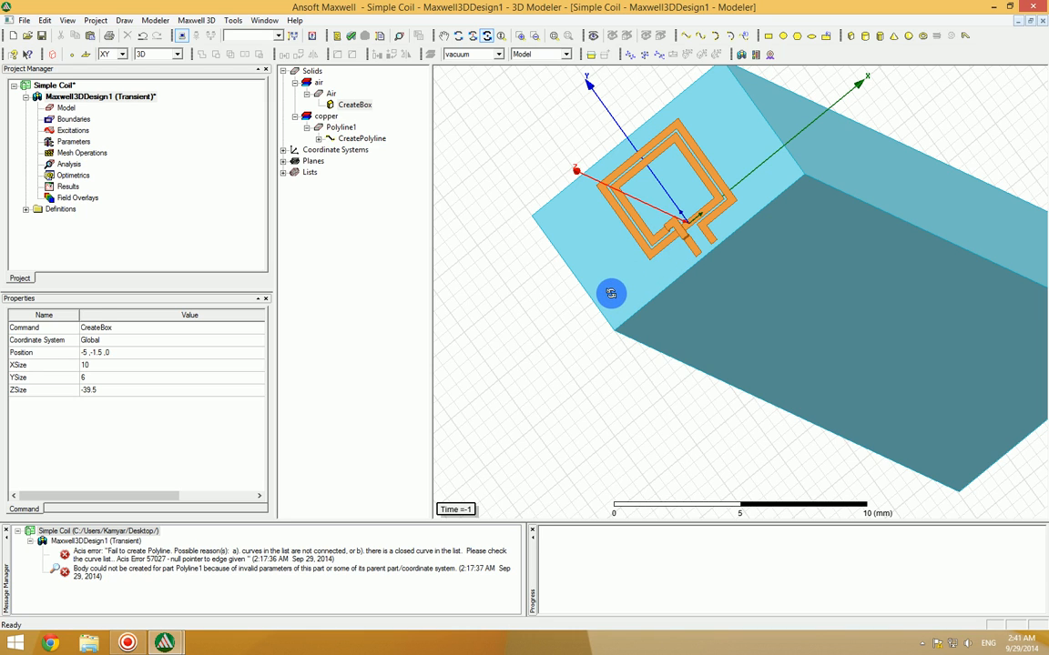
pyautogui.click(88, 353)
pyautogui.click(100, 354)
pyautogui.write('width')
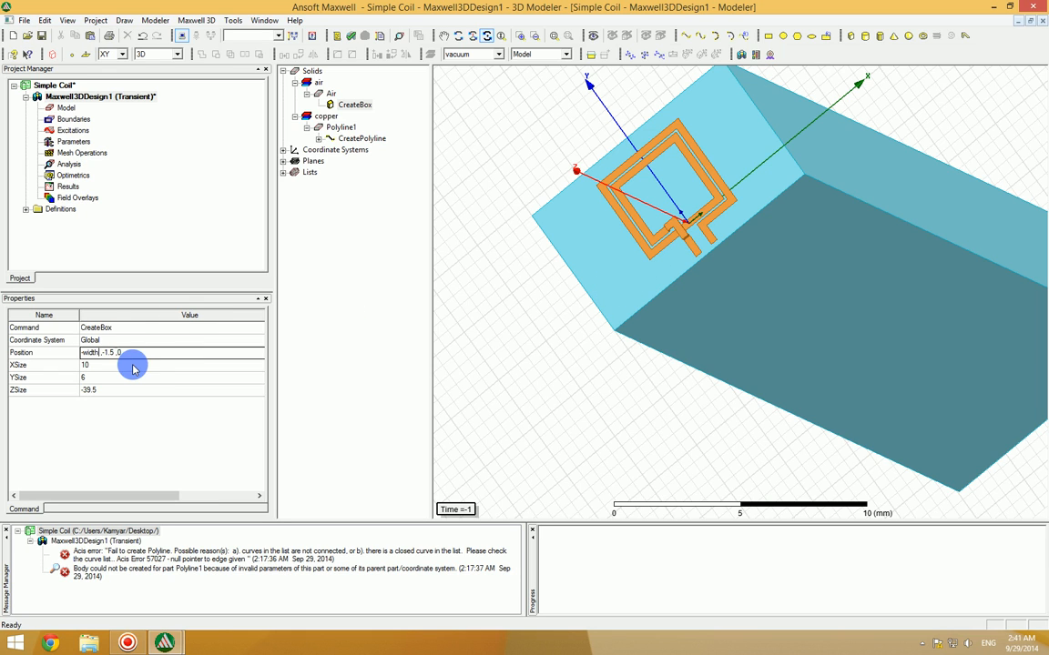
# Step: Set the Y coordinate of the Air box's position to -1.3mm
pyautogui.moveTo(114, 353)
pyautogui.mouseDown()
pyautogui.moveTo(104, 353)
pyautogui.moveTo(125, 354)
pyautogui.mouseUp()
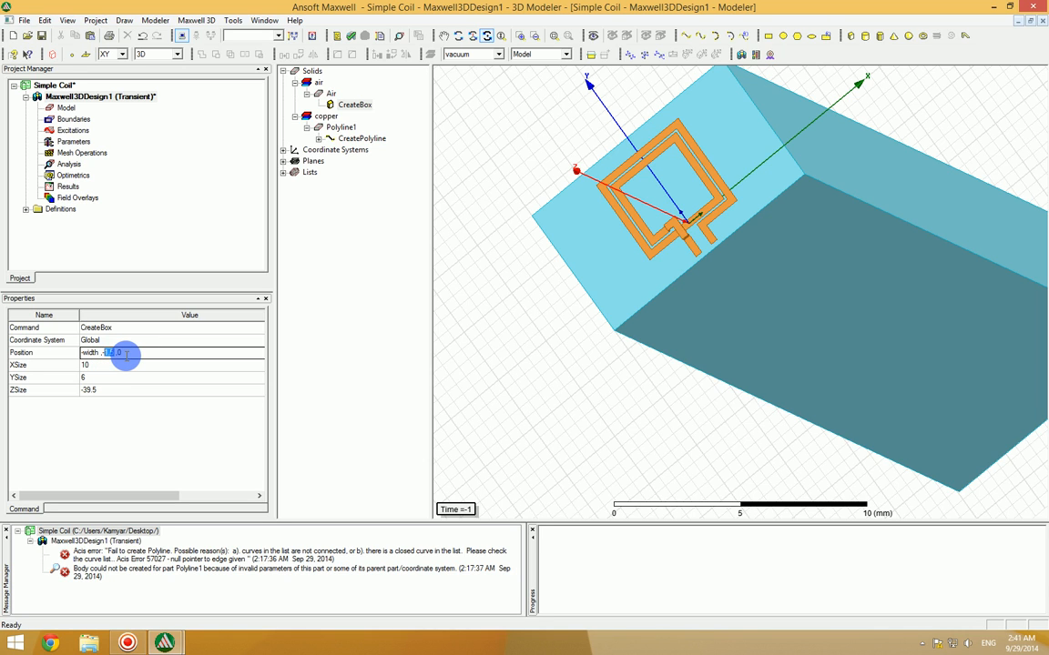
pyautogui.write('1')
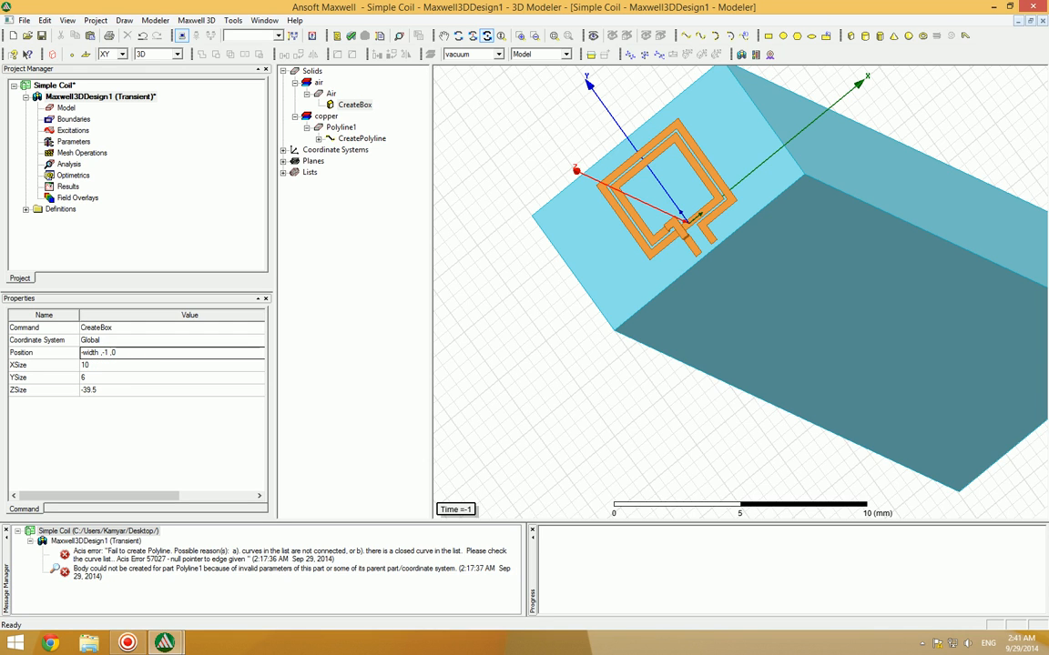
pyautogui.write('.3')
pyautogui.write('mm')
# Step: Set the Z coordinate of the Air box's position to -4mm
pyautogui.doubleClick(145, 352)
pyautogui.press('BackSpace')
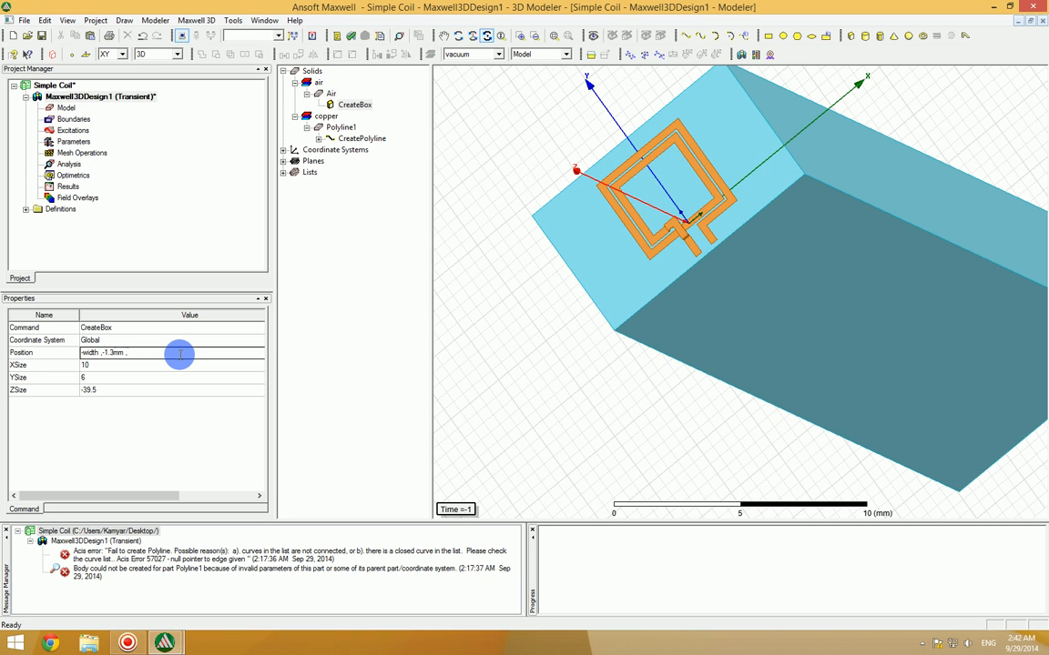
pyautogui.write('-')
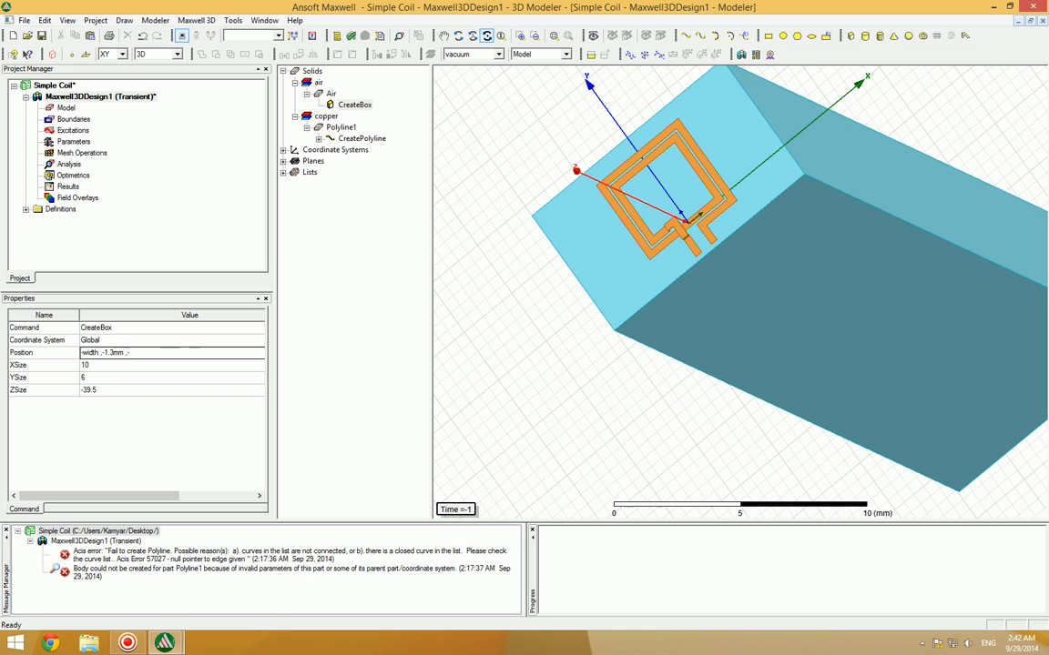
pyautogui.write('4mm')
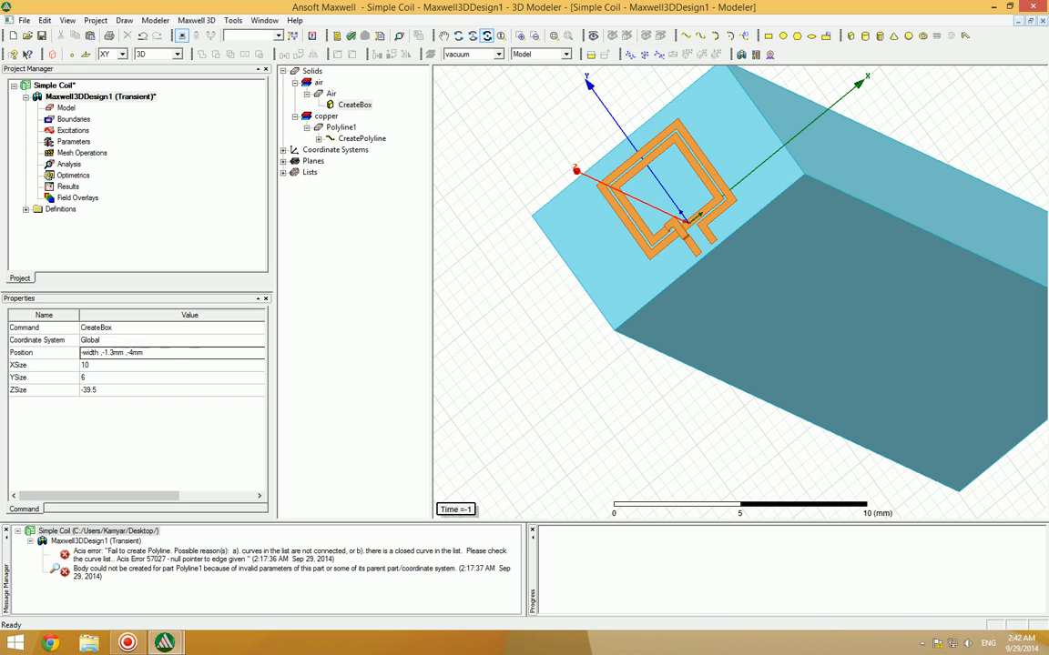
# Step: Set the Air box's X size to 2*width
pyautogui.click(140, 364)
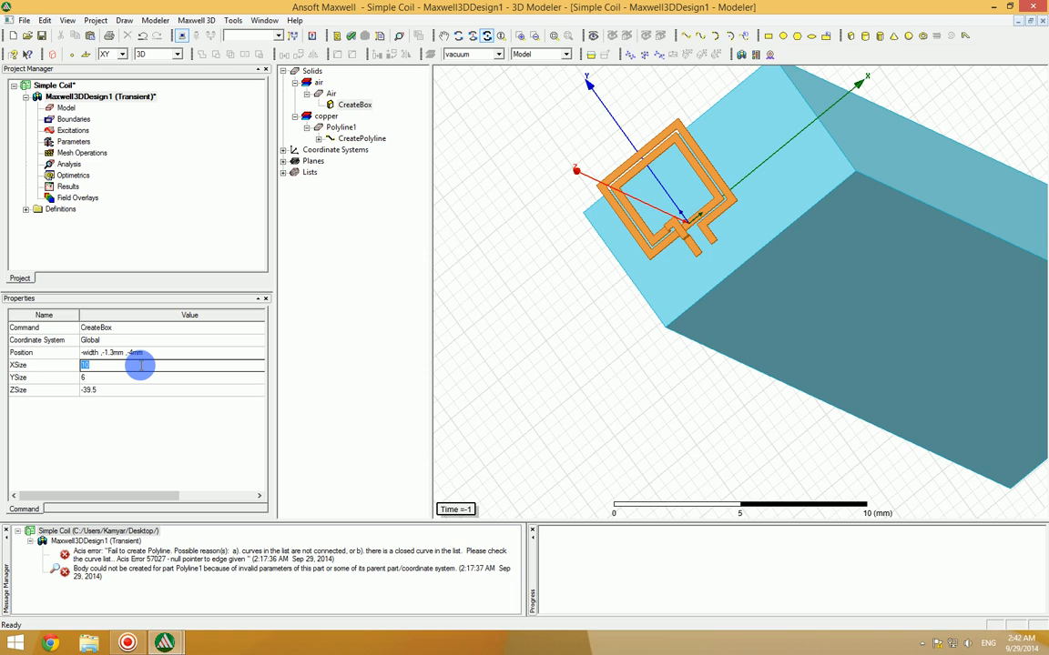
pyautogui.write('2width')
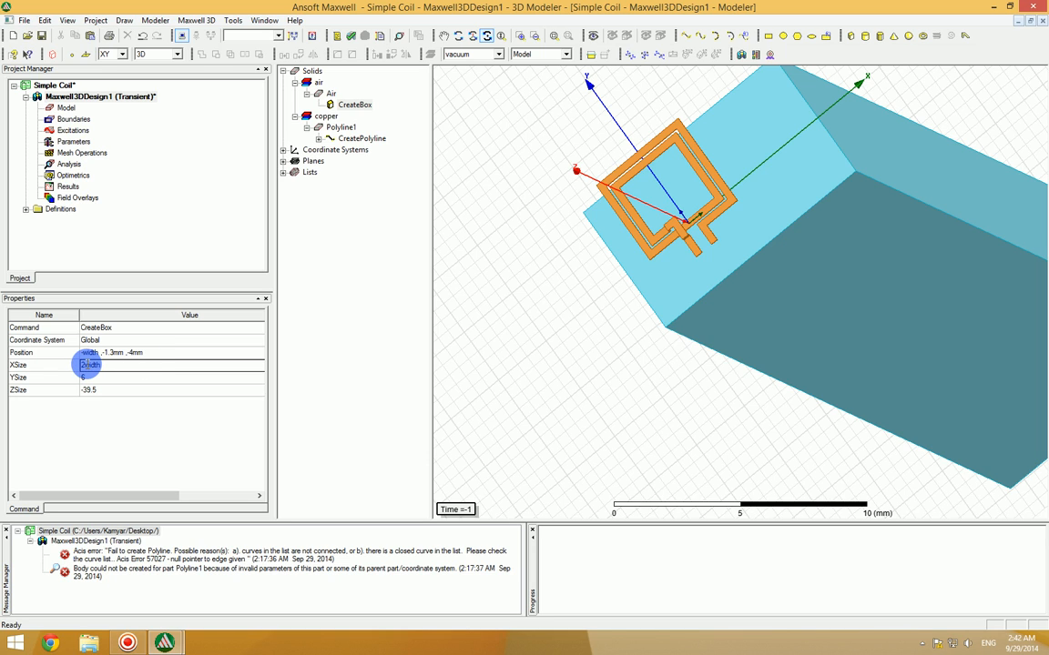
pyautogui.click(86, 365)
pyautogui.write('*')
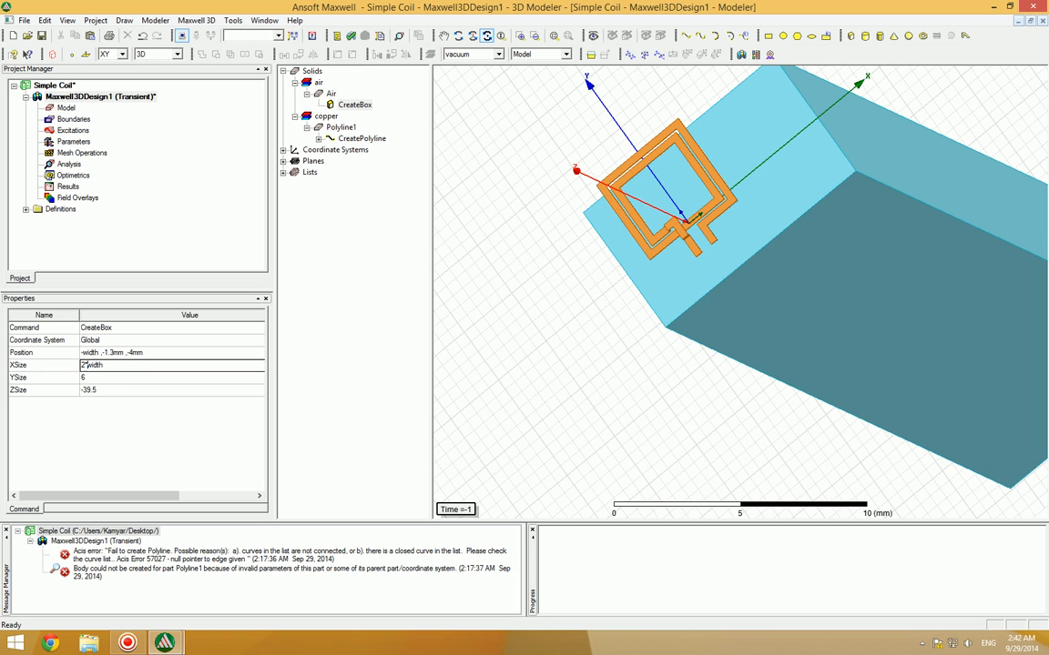
# Step: Set the Air box's Y size to 2*length
pyautogui.click(92, 376)
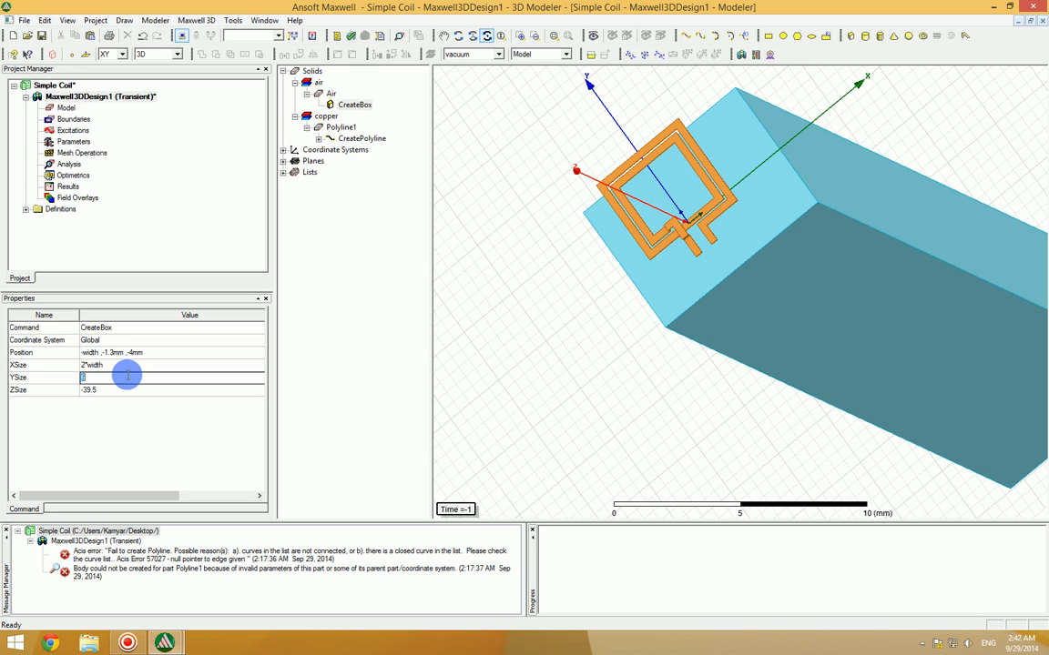
pyautogui.write('1*')
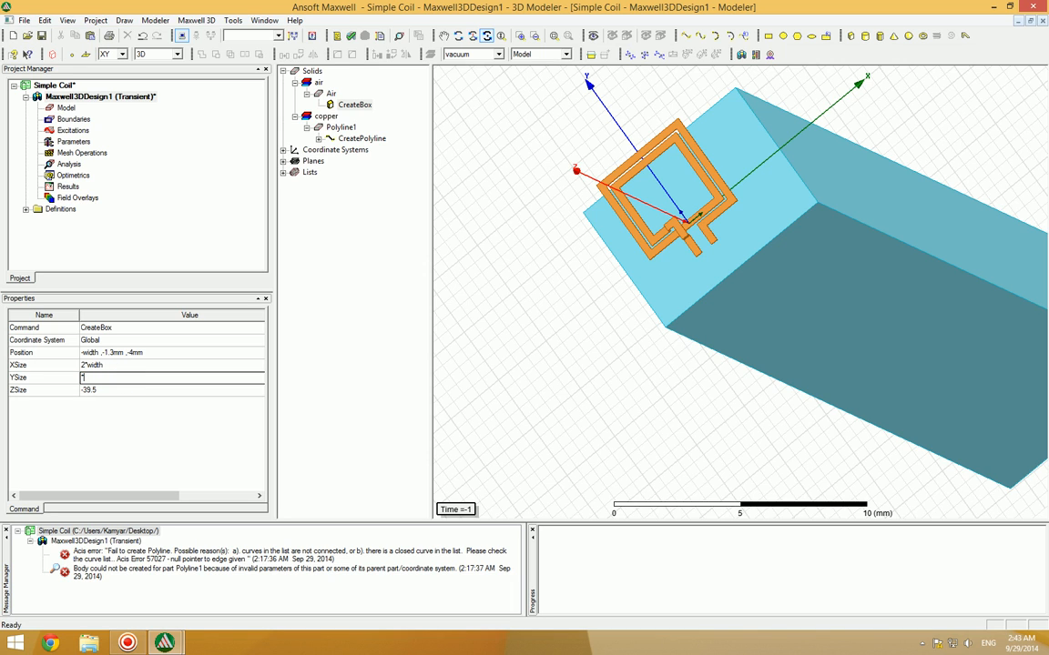
pyautogui.write('length')
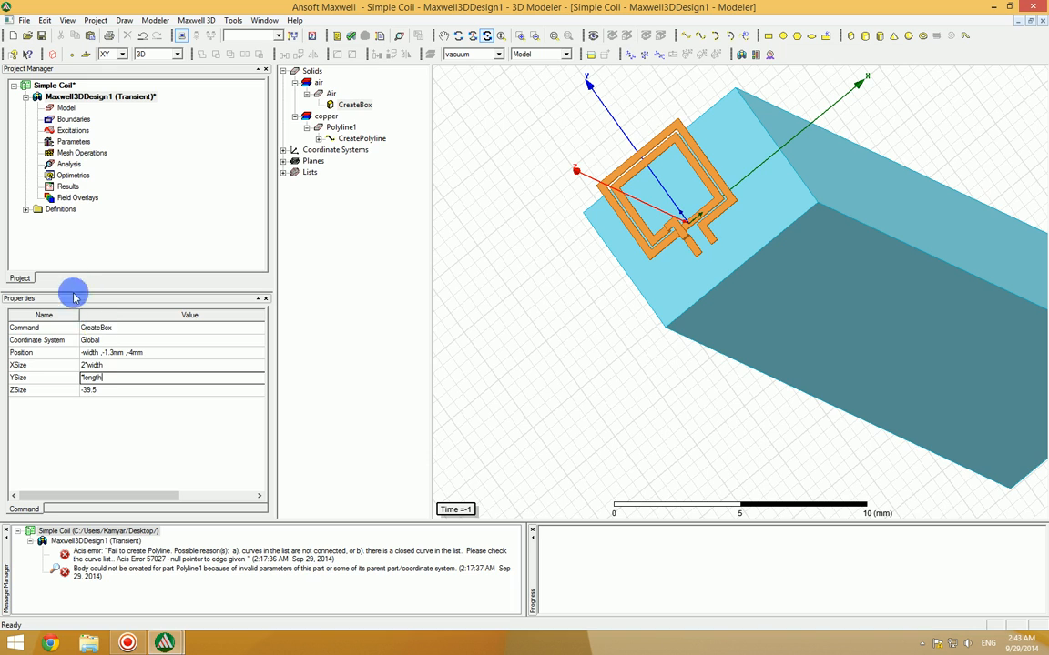
pyautogui.moveTo(105, 377); pyautogui.dragTo(67, 380)
pyautogui.click(84, 379)
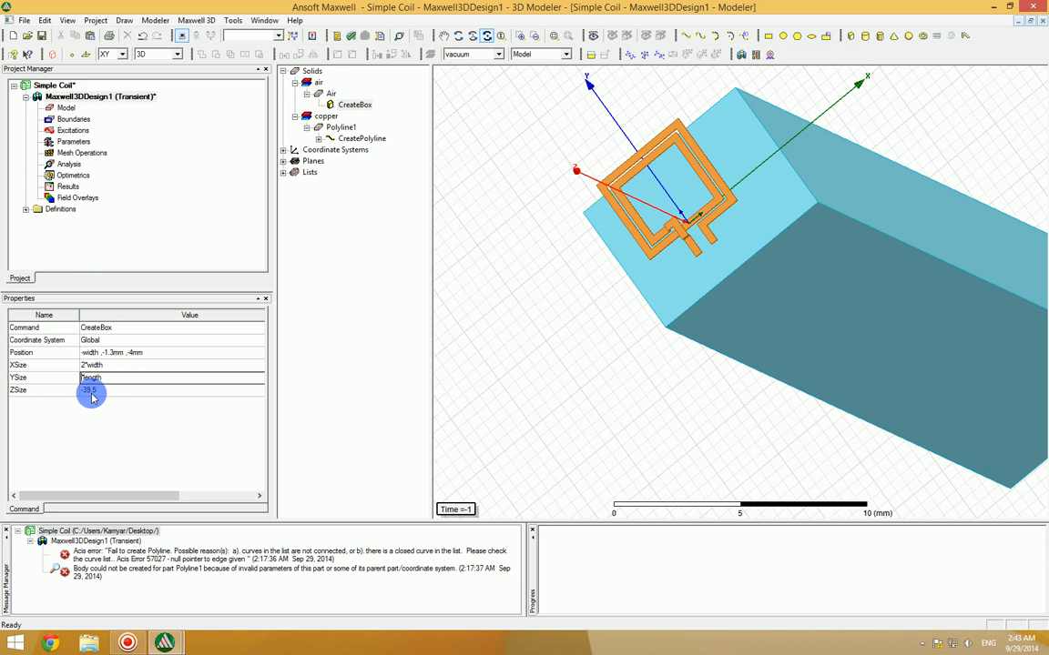
pyautogui.write('2*')
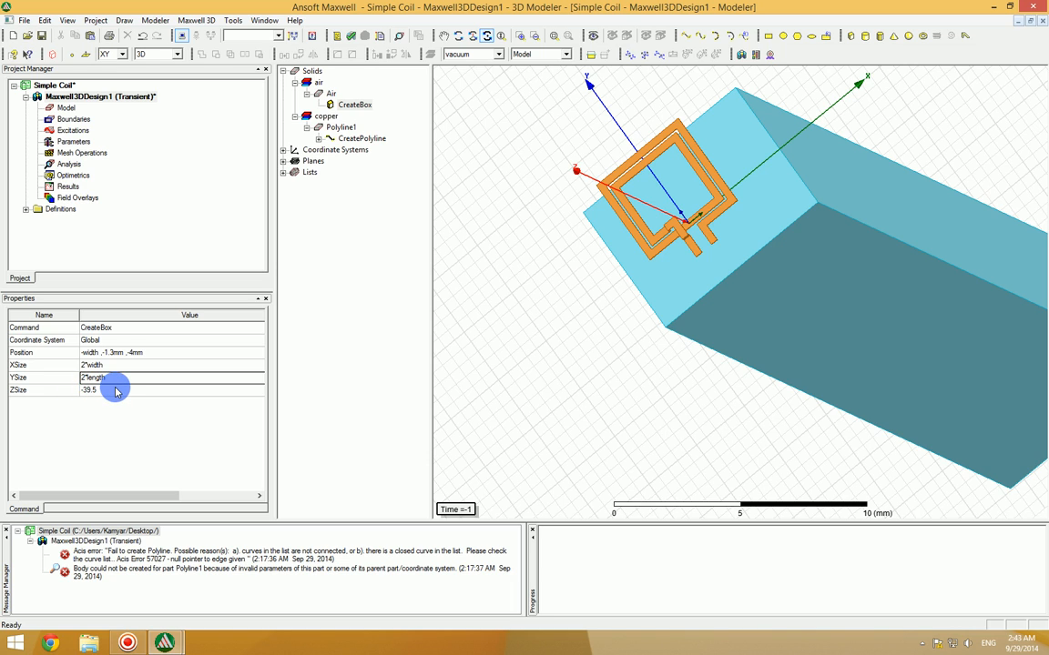
# Step: Set the Air box's Z size to 8mm and save the project
pyautogui.click(116, 390)
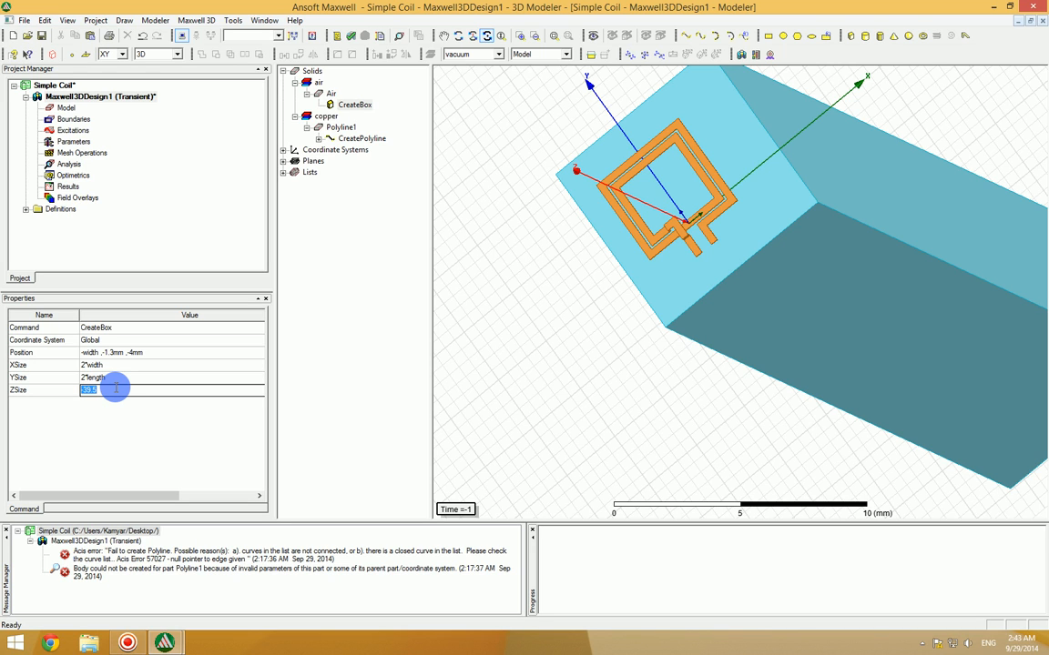
pyautogui.write('8mm')
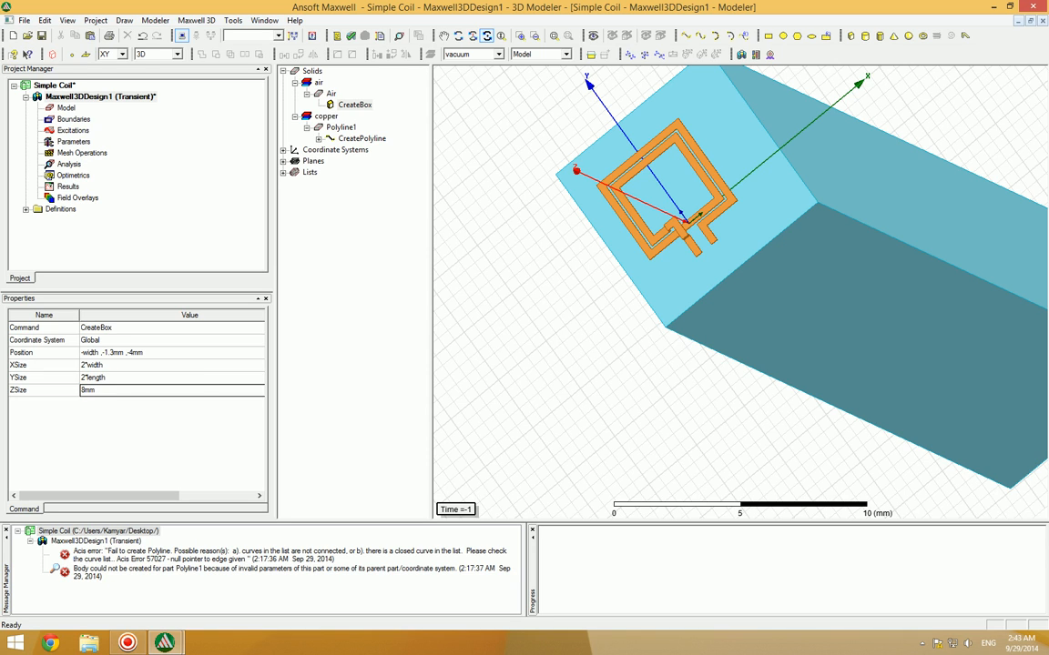
pyautogui.click(116, 388)
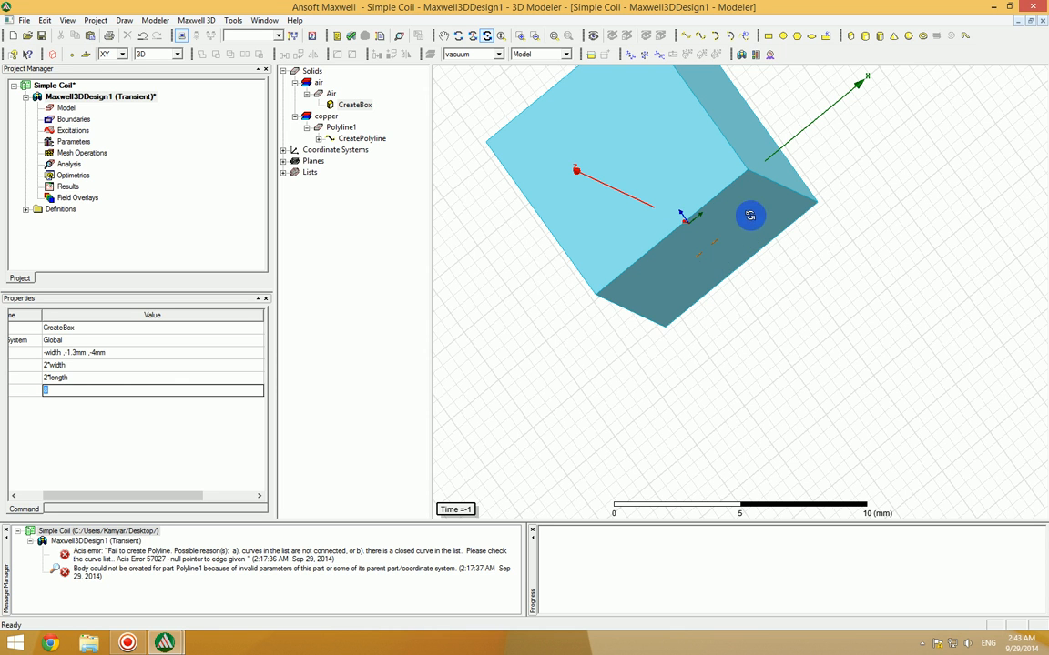
pyautogui.moveTo(1024, 96); pyautogui.dragTo(1018, 300)
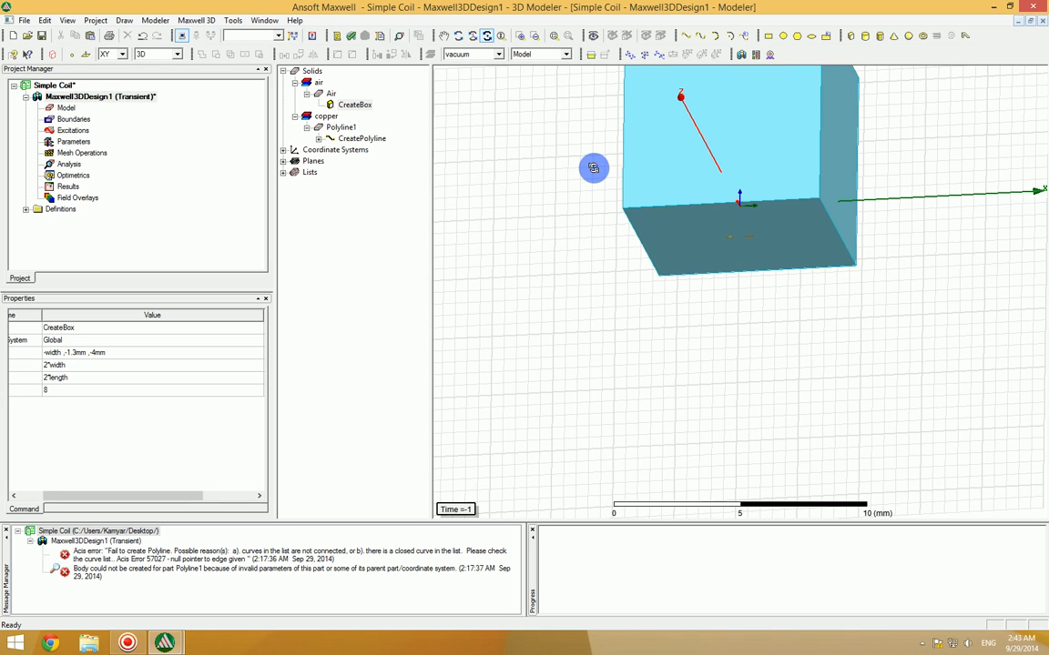
pyautogui.click(41, 34)
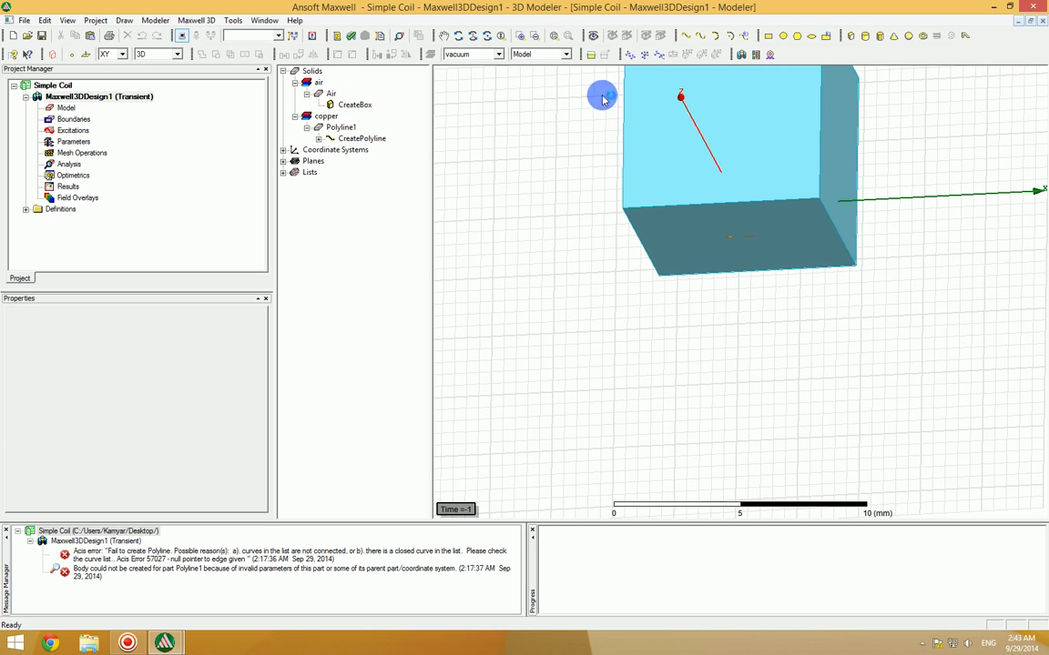
# Step: Set the Air box's transparency to 0.92
pyautogui.click(443, 35)
pyautogui.moveTo(791, 162); pyautogui.dragTo(743, 247)
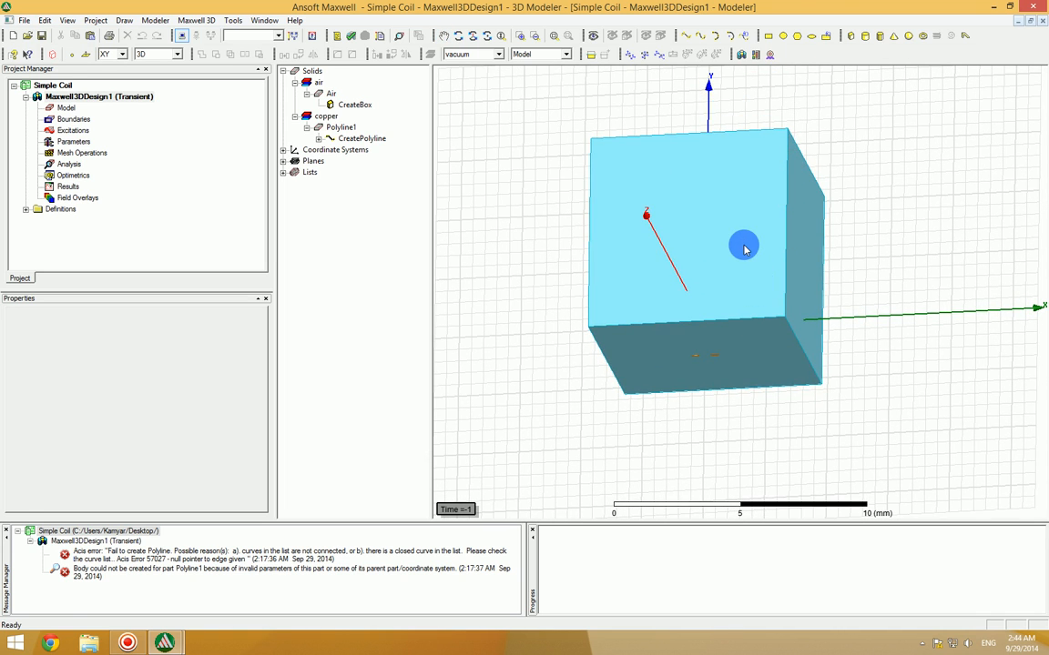
pyautogui.click(743, 248)
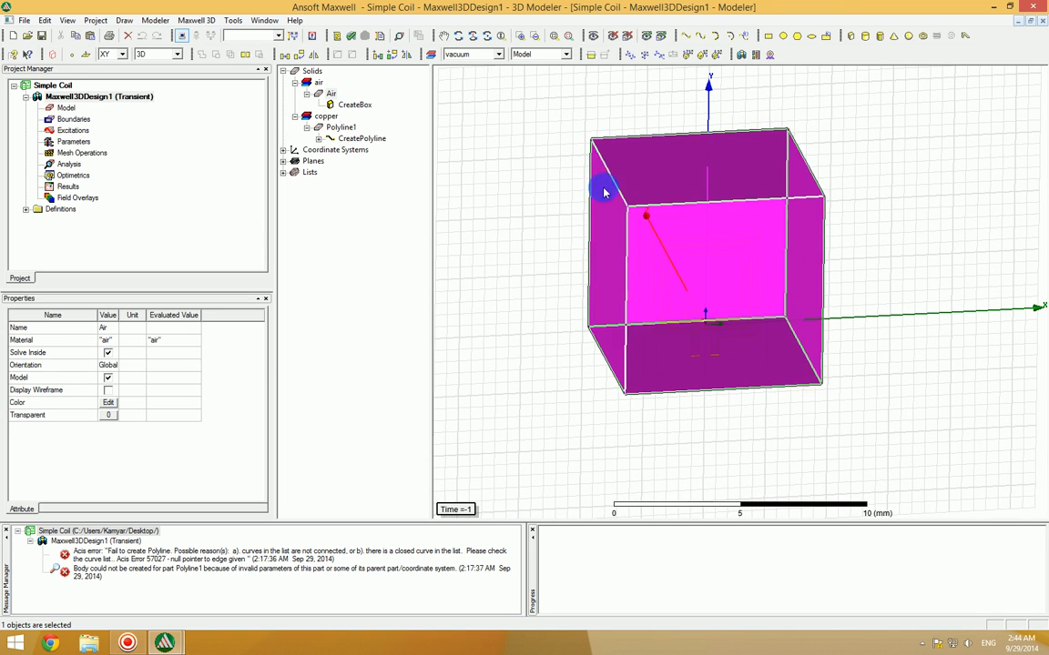
pyautogui.click(104, 416)
pyautogui.moveTo(452, 313); pyautogui.dragTo(551, 323)
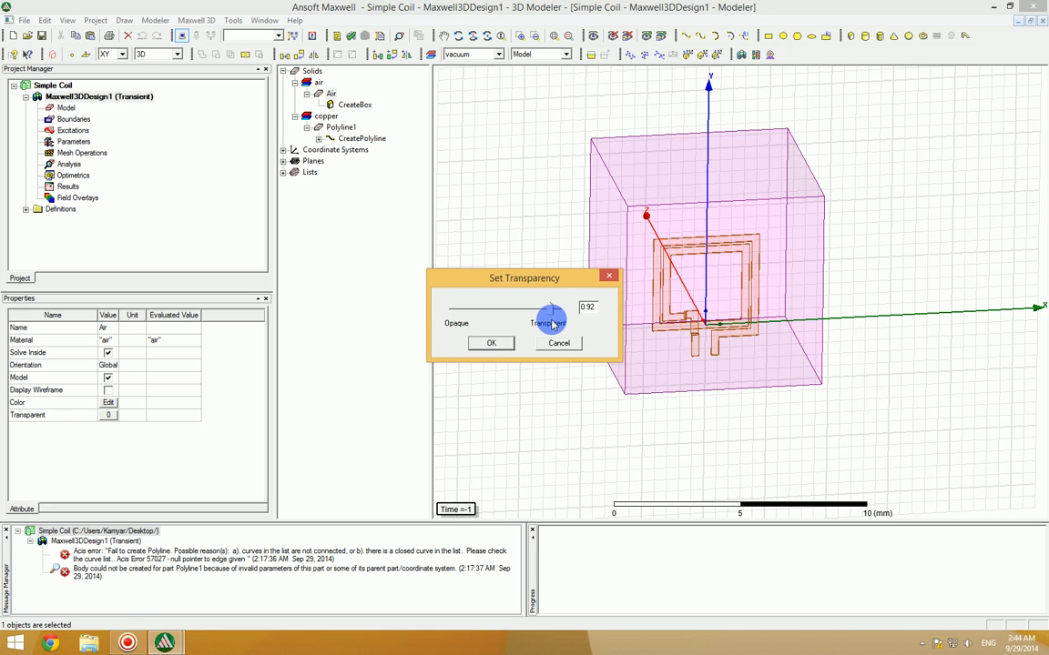
pyautogui.click(505, 342)
pyautogui.click(515, 266)
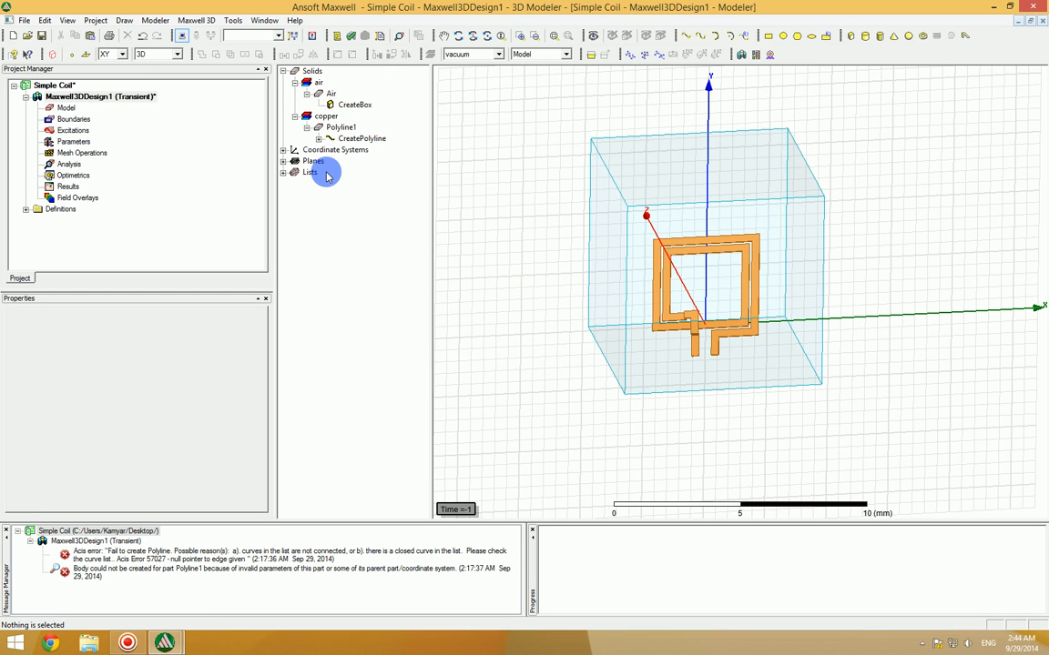
# Step: Set the transparency of the Air box to 0.9
pyautogui.click(350, 105)
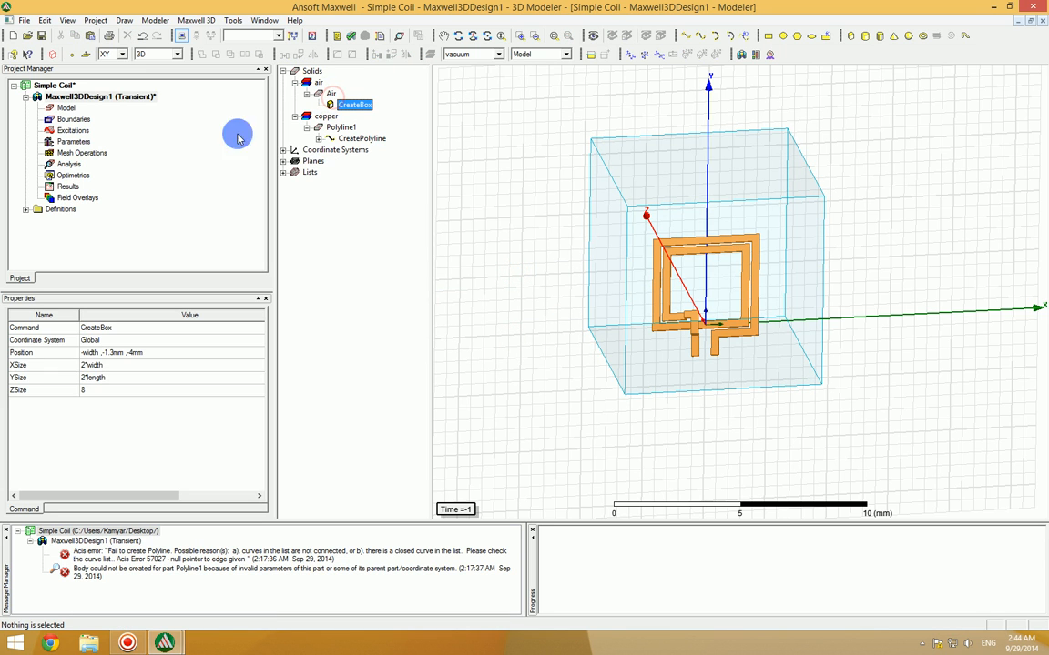
pyautogui.click(330, 94)
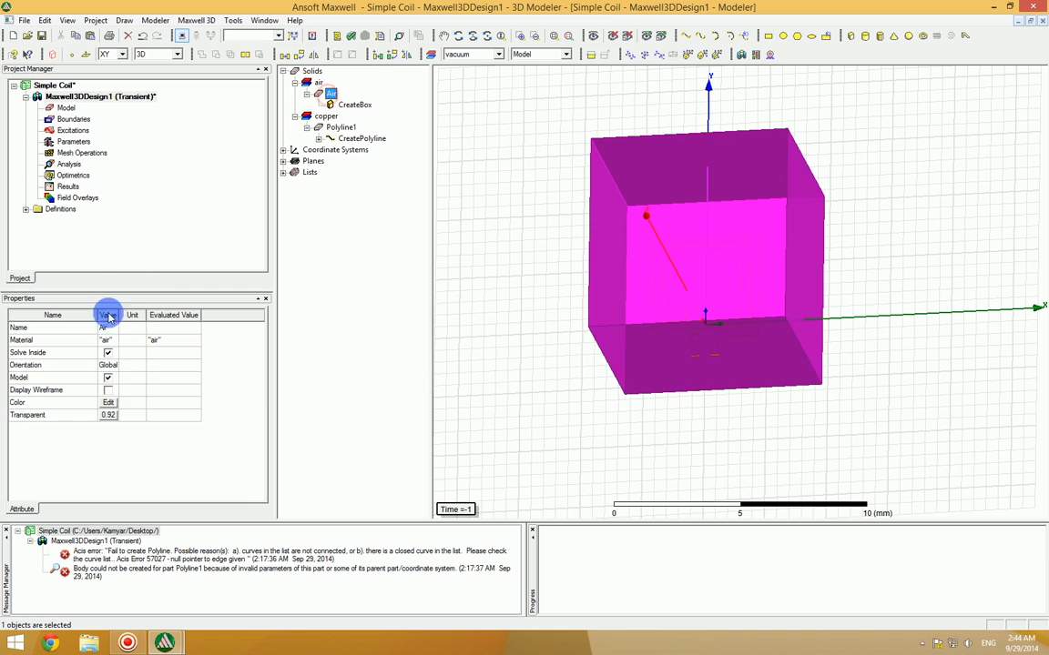
pyautogui.click(104, 417)
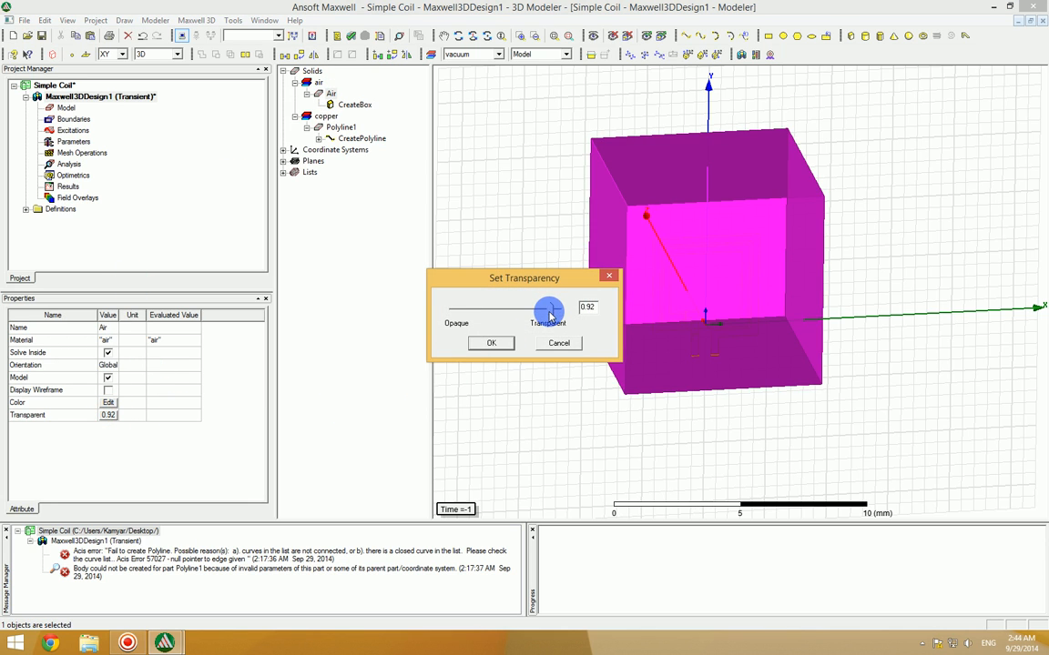
pyautogui.moveTo(551, 312); pyautogui.dragTo(547, 313)
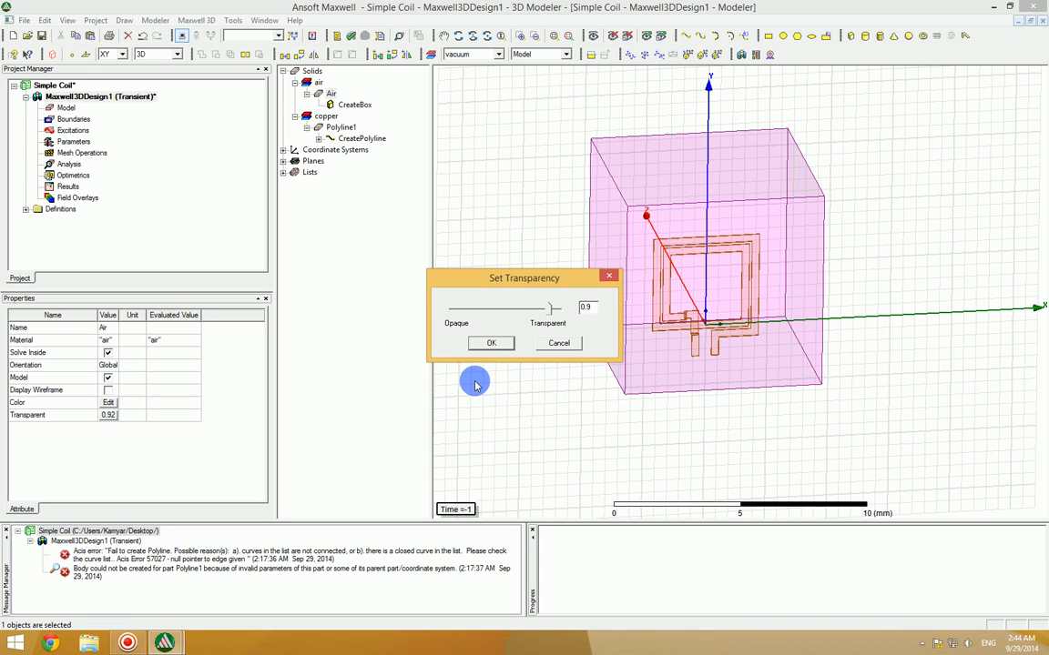
pyautogui.click(491, 342)
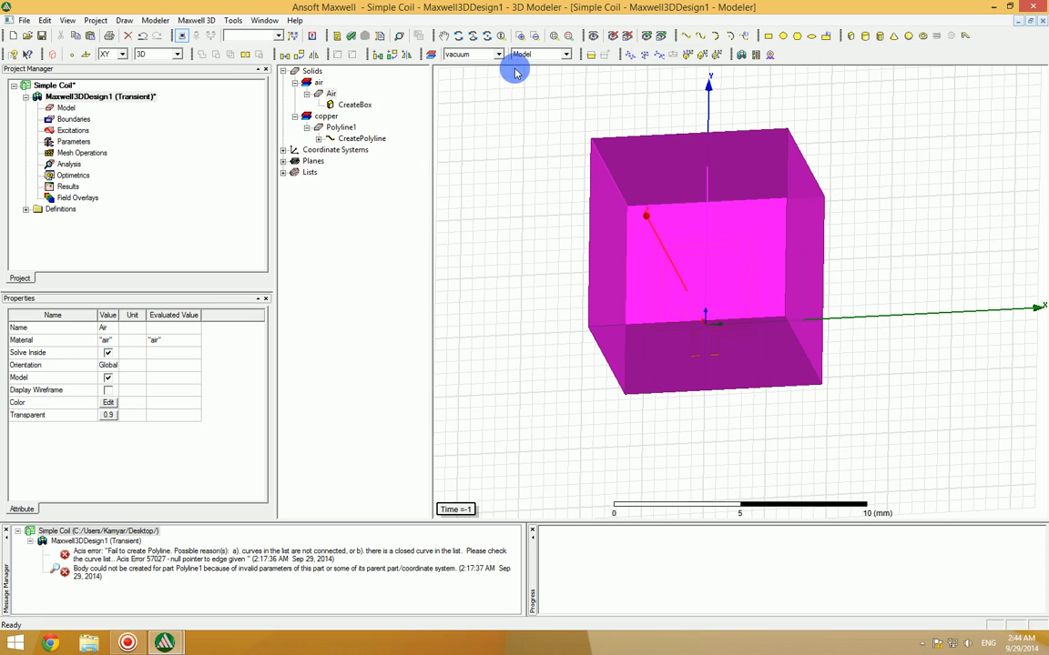
# Step: Hide the Air box in the active view and review its entry in the Active View Visibility settings
pyautogui.click(613, 37)
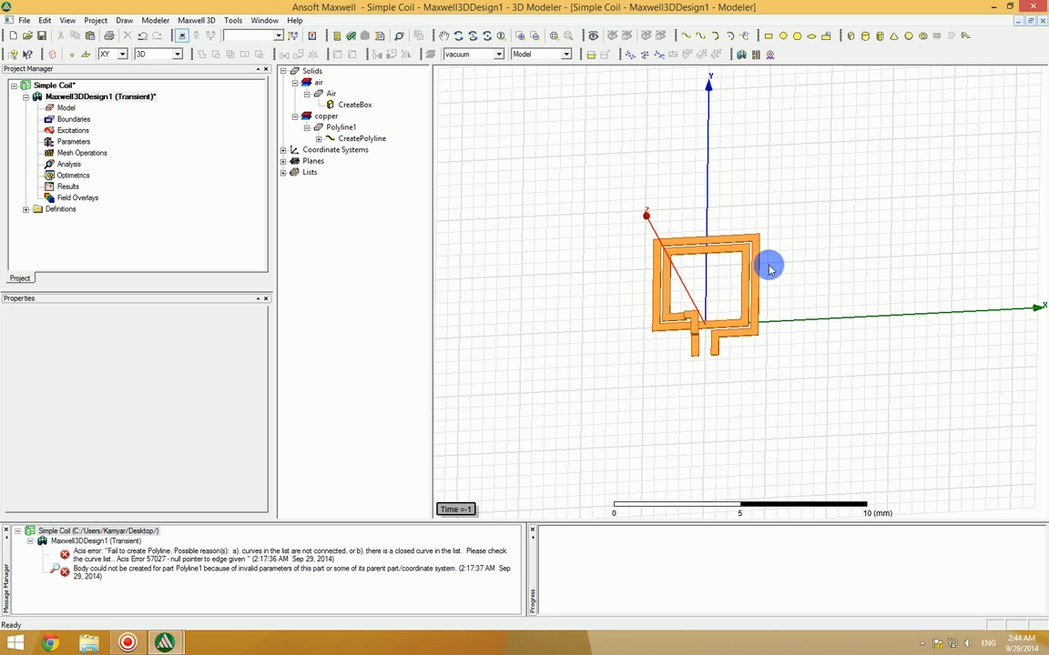
pyautogui.click(592, 35)
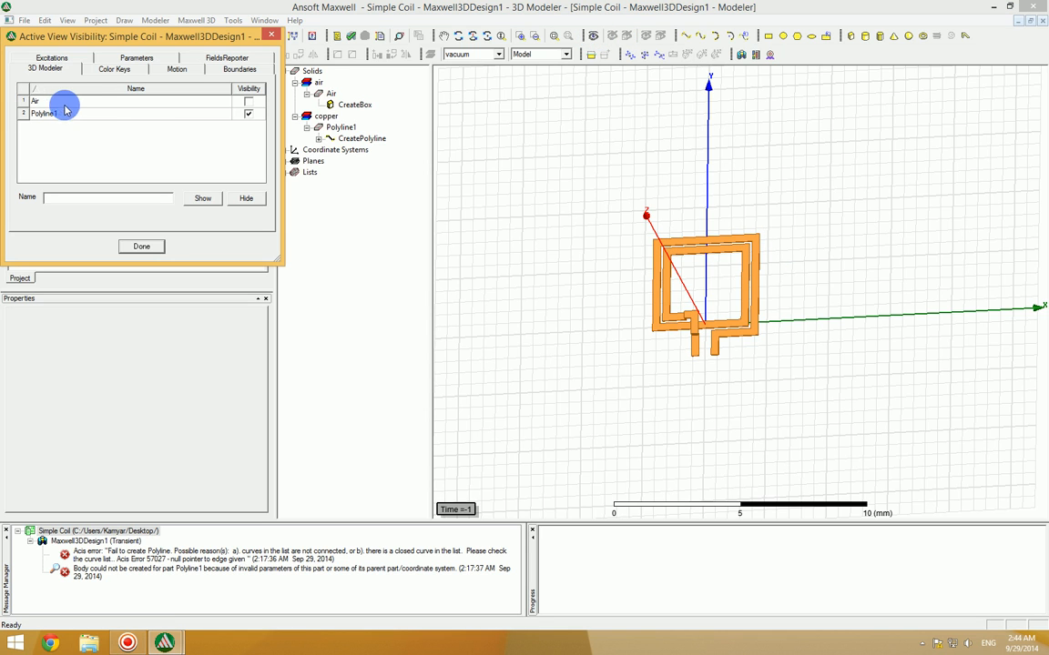
pyautogui.click(247, 101)
pyautogui.click(247, 102)
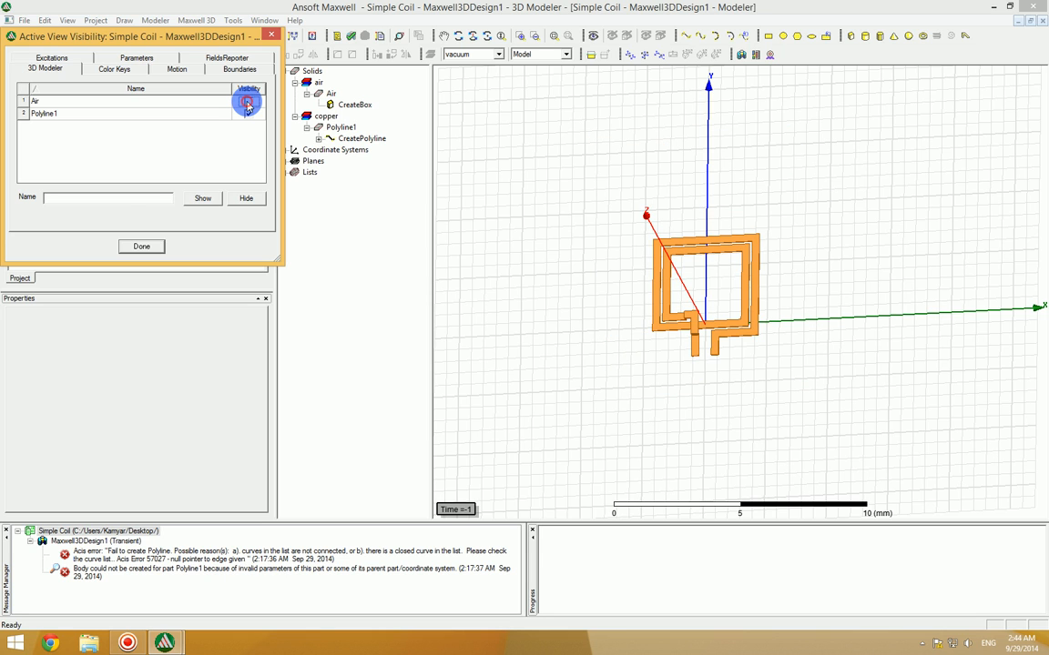
pyautogui.click(139, 247)
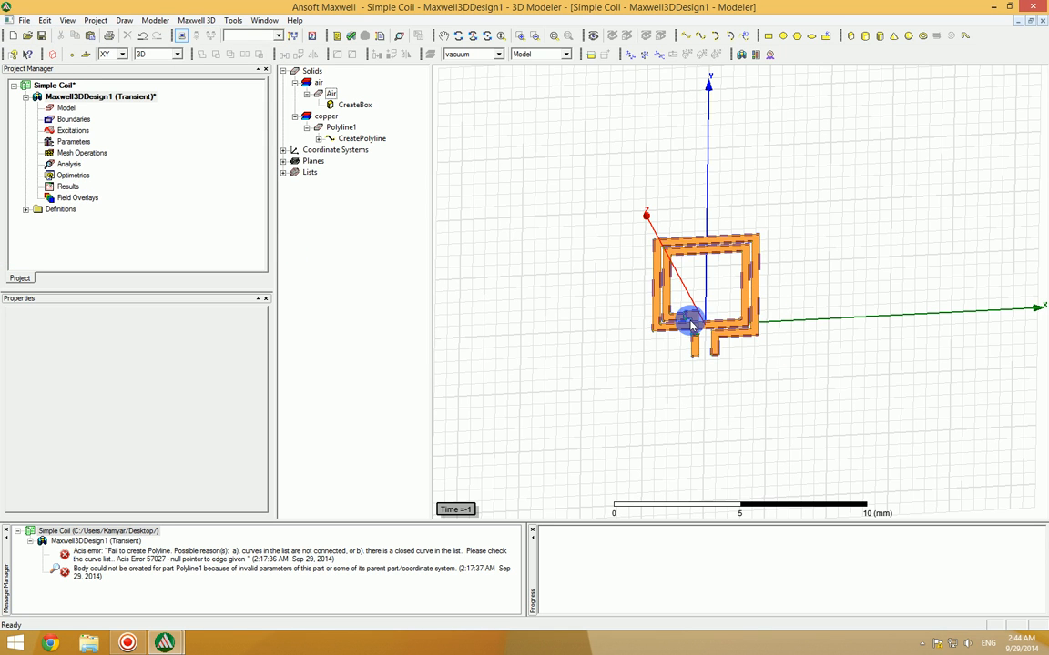
# Step: Switch to face selection and select the end face of the coil's straight terminal lead, the one without the crossover bridge
pyautogui.click(487, 36)
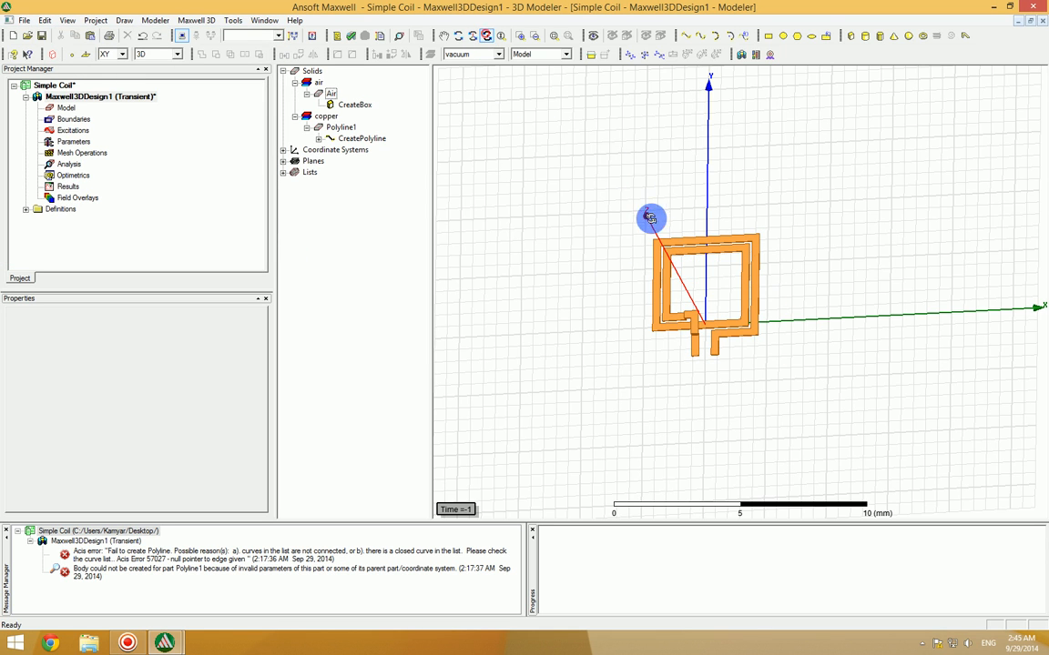
pyautogui.moveTo(713, 332); pyautogui.dragTo(720, 307)
pyautogui.scroll(6, 700, 321)
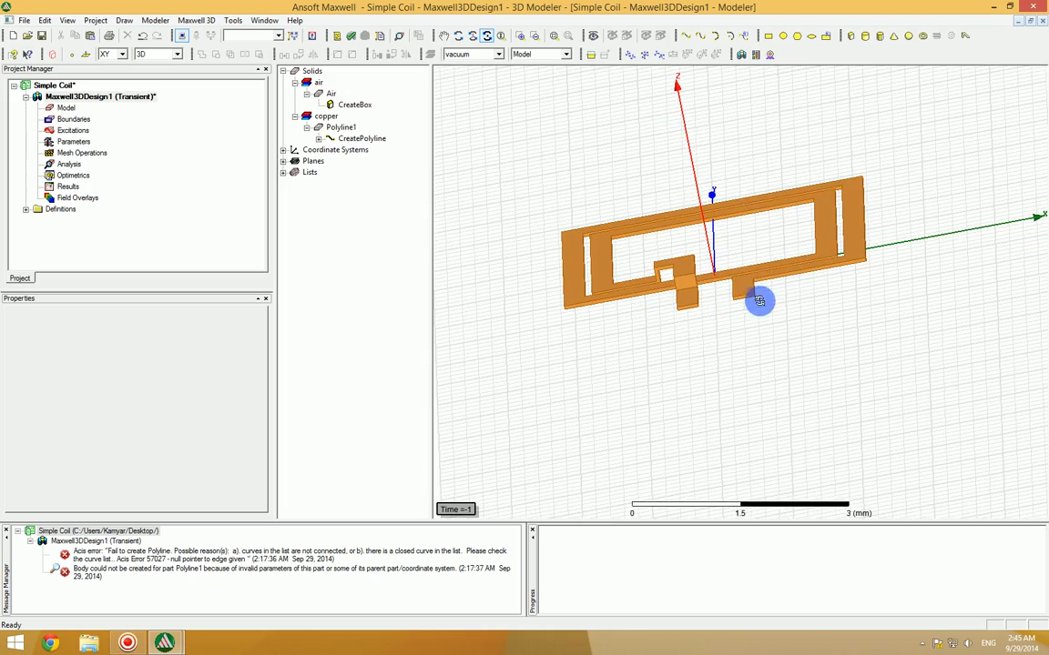
pyautogui.scroll(5, 755, 291)
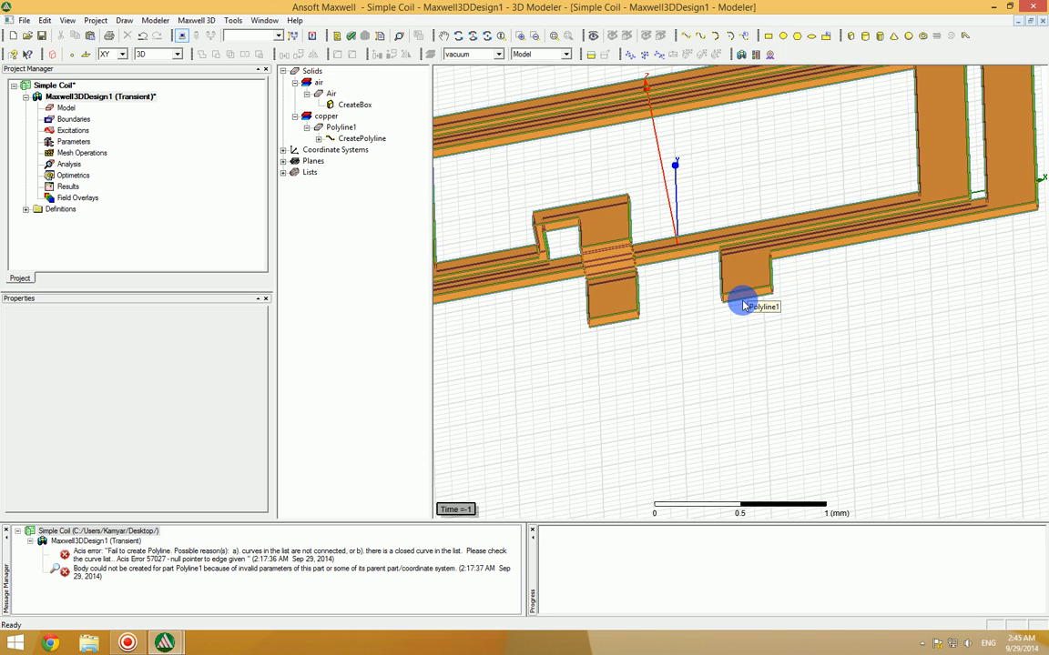
pyautogui.rightClick(685, 301)
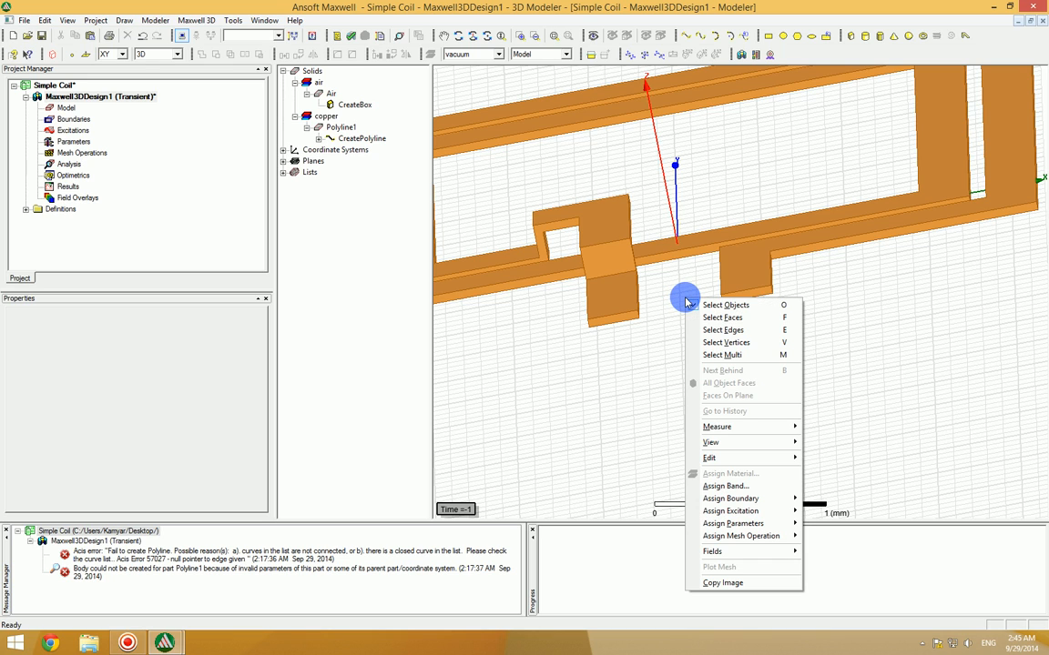
pyautogui.click(763, 317)
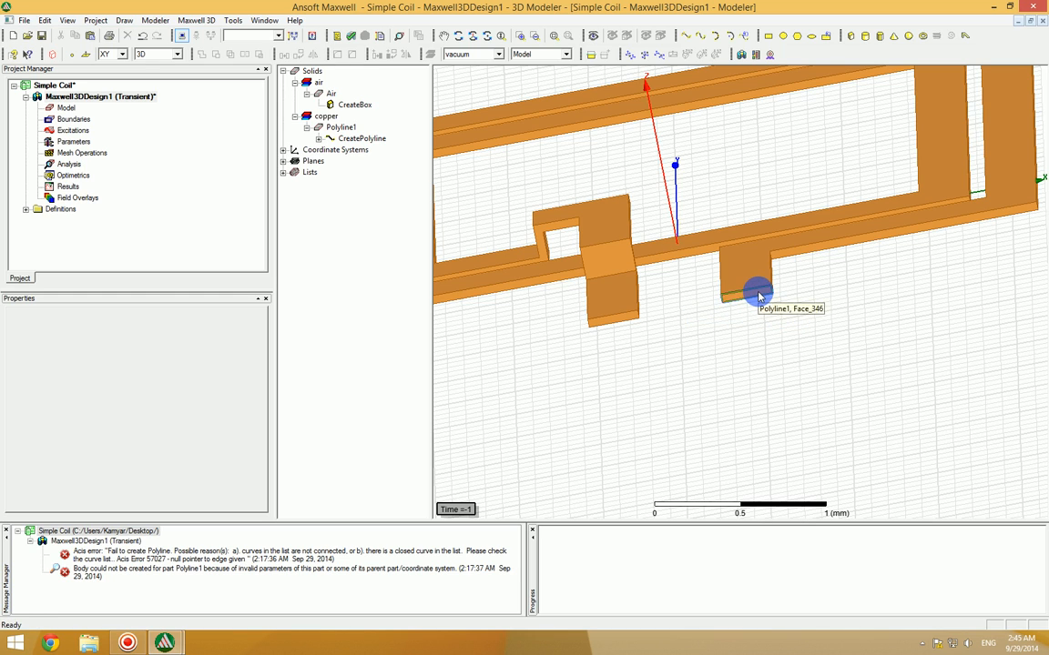
pyautogui.click(760, 296)
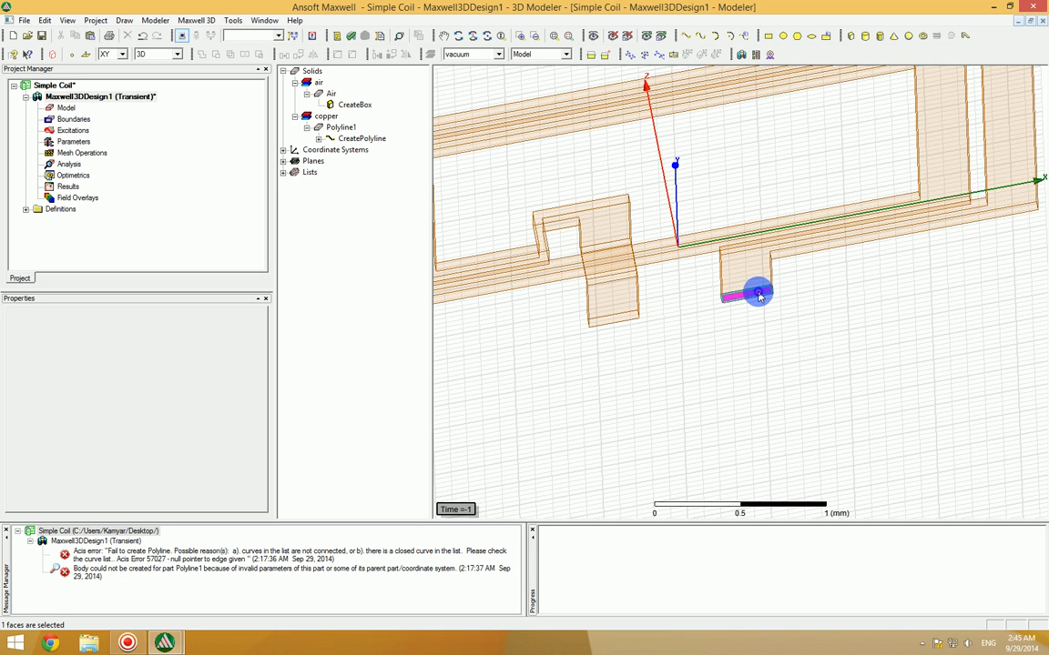
# Step: View the excitation types that can be assigned to the selected terminal face and close the list without assigning one
pyautogui.rightClick(760, 296)
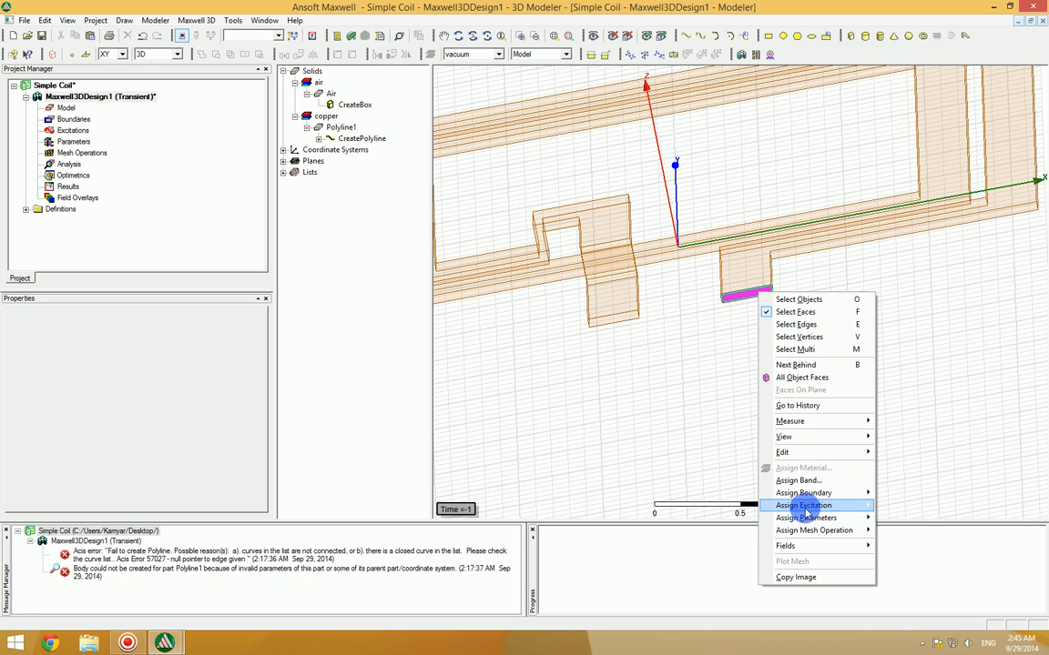
pyautogui.moveTo(807, 514)
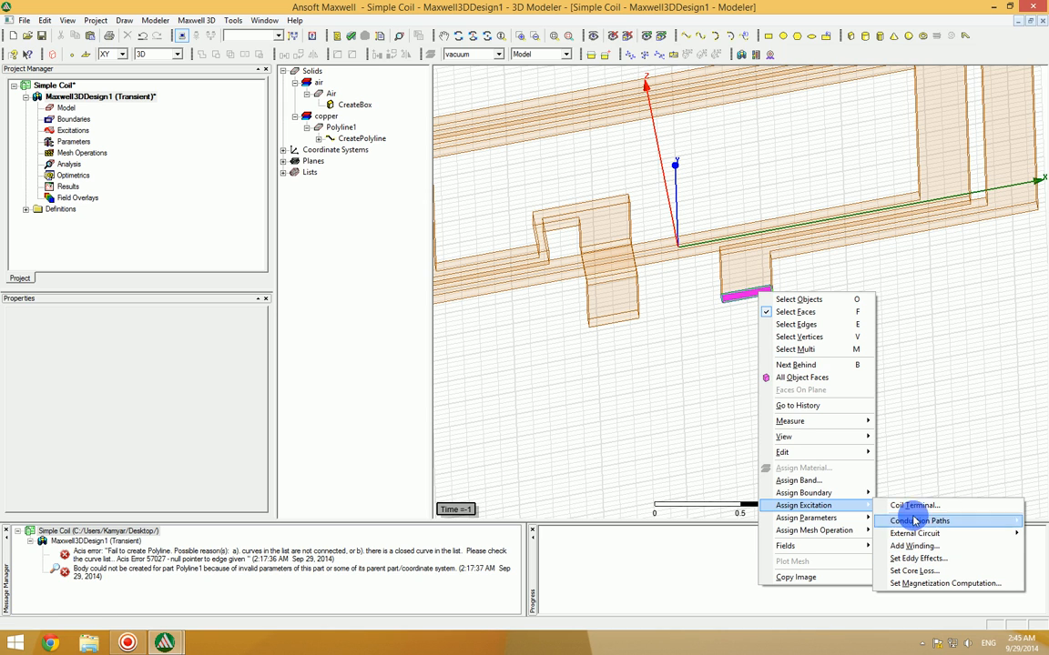
pyautogui.click(897, 402)
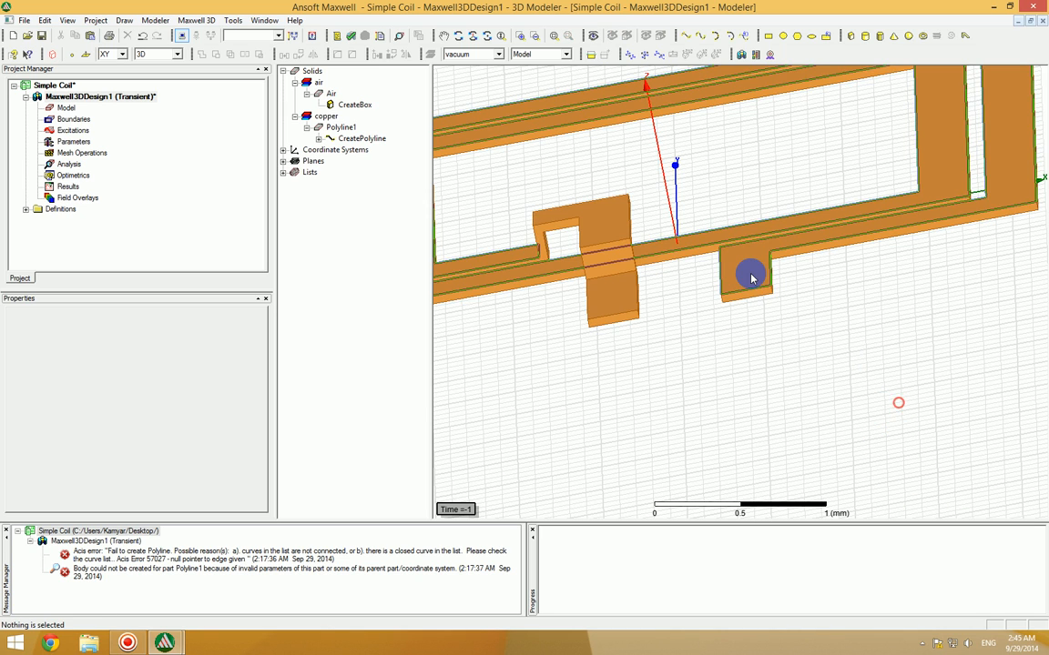
# Step: Change the design's solution type to magnetic Magnetostatic
pyautogui.click(199, 20)
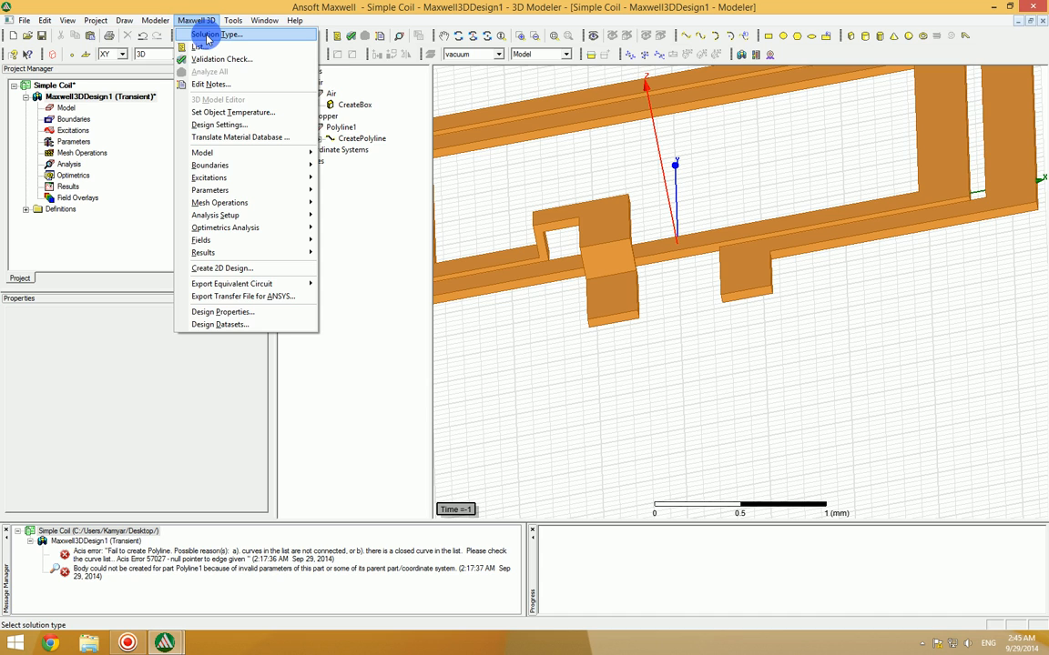
pyautogui.click(217, 33)
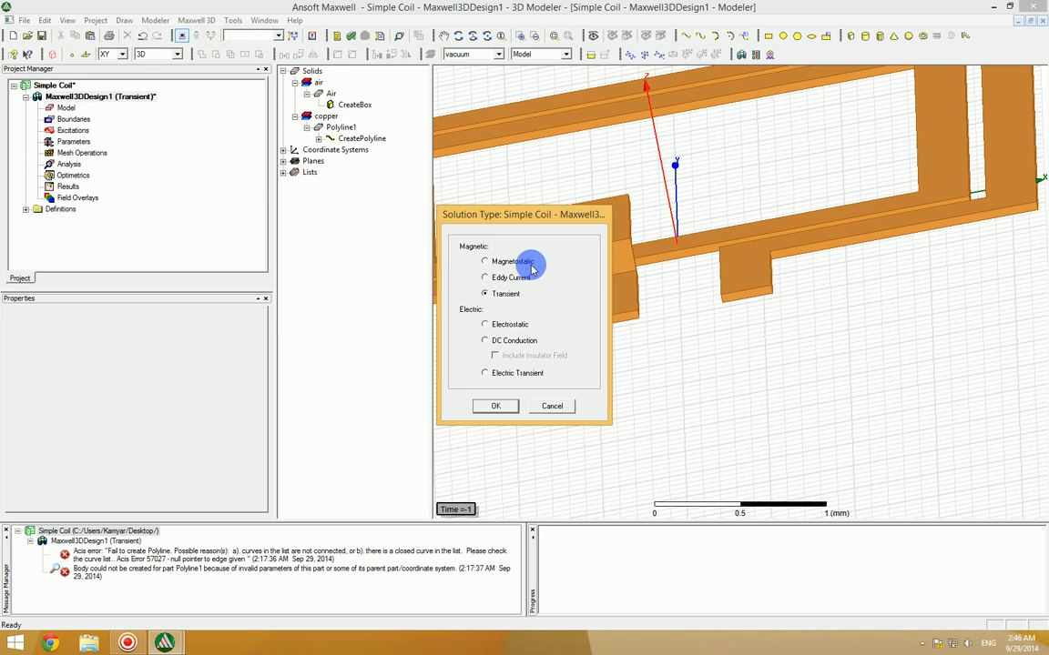
pyautogui.moveTo(510, 219); pyautogui.dragTo(639, 166)
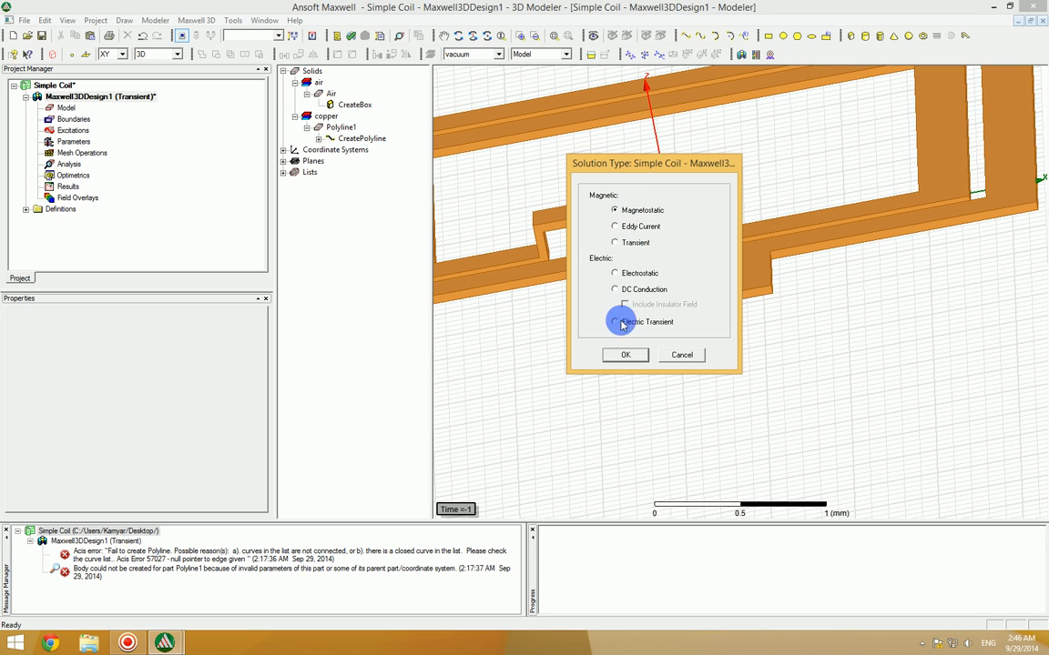
pyautogui.click(621, 355)
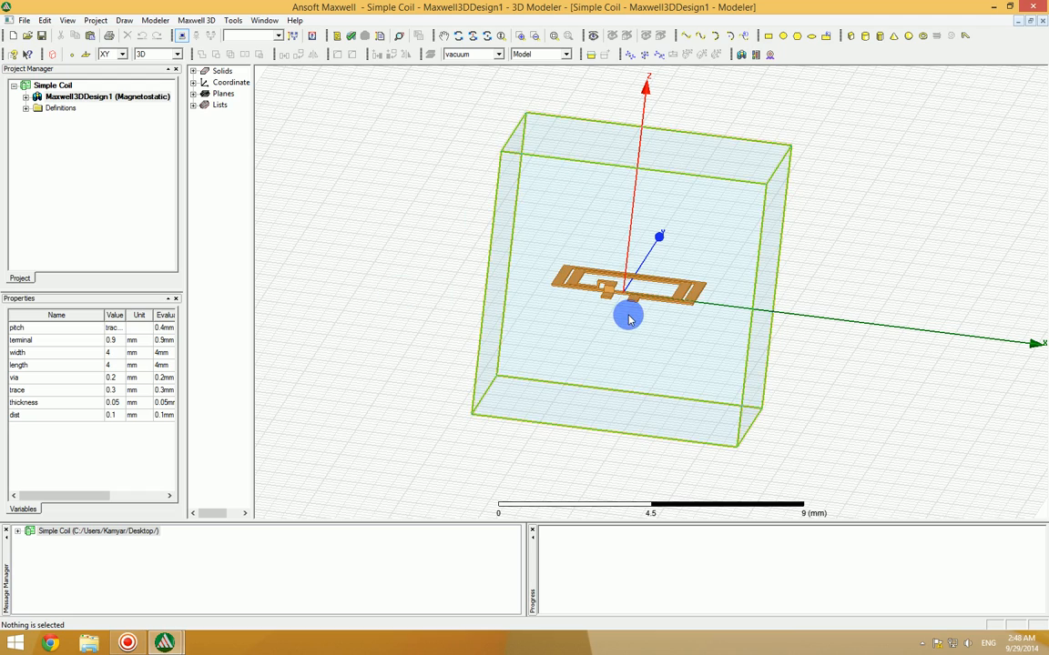
# Step: Review the coil inside the Air box and check the selected solution type, keeping Magnetostatic
pyautogui.scroll(5, 627, 310)
pyautogui.scroll(1, 622, 312)
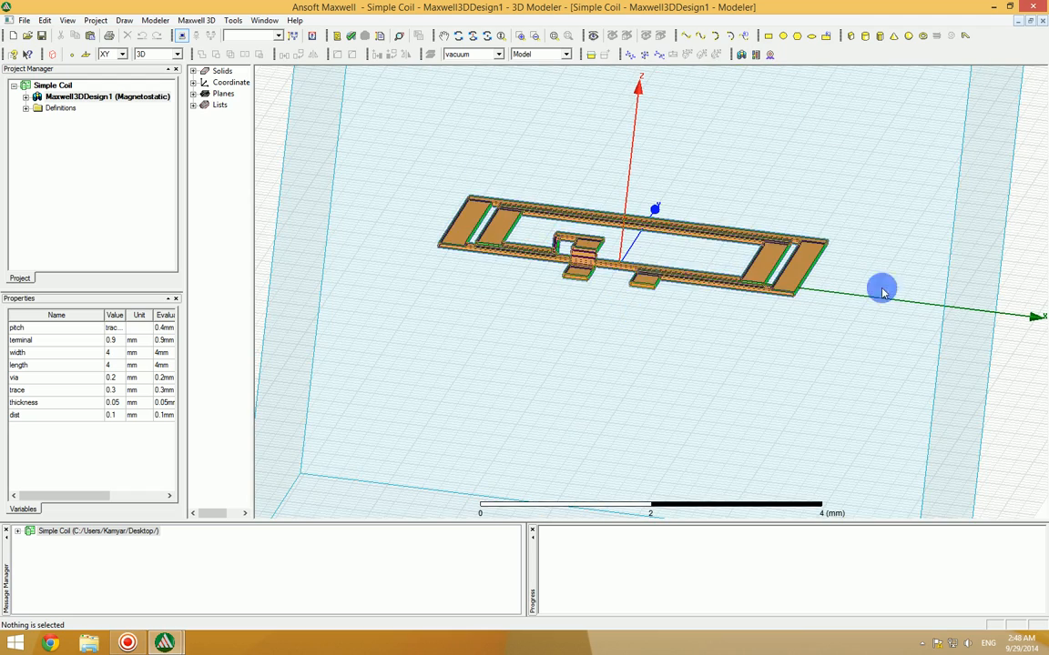
pyautogui.click(486, 36)
pyautogui.moveTo(1032, 293); pyautogui.dragTo(1024, 260)
pyautogui.click(195, 20)
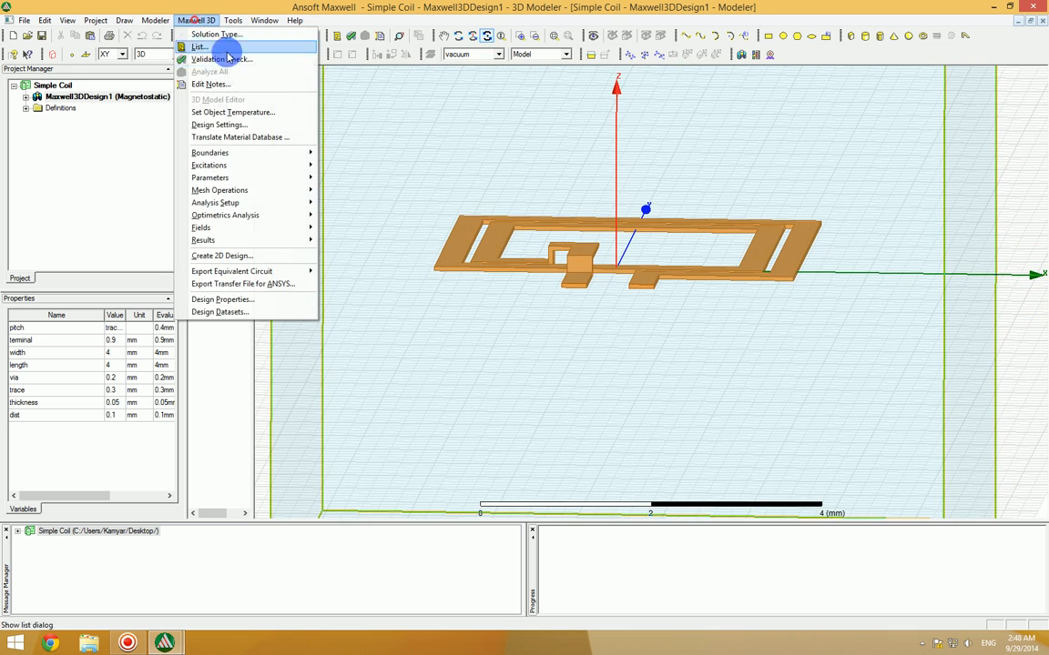
pyautogui.click(207, 35)
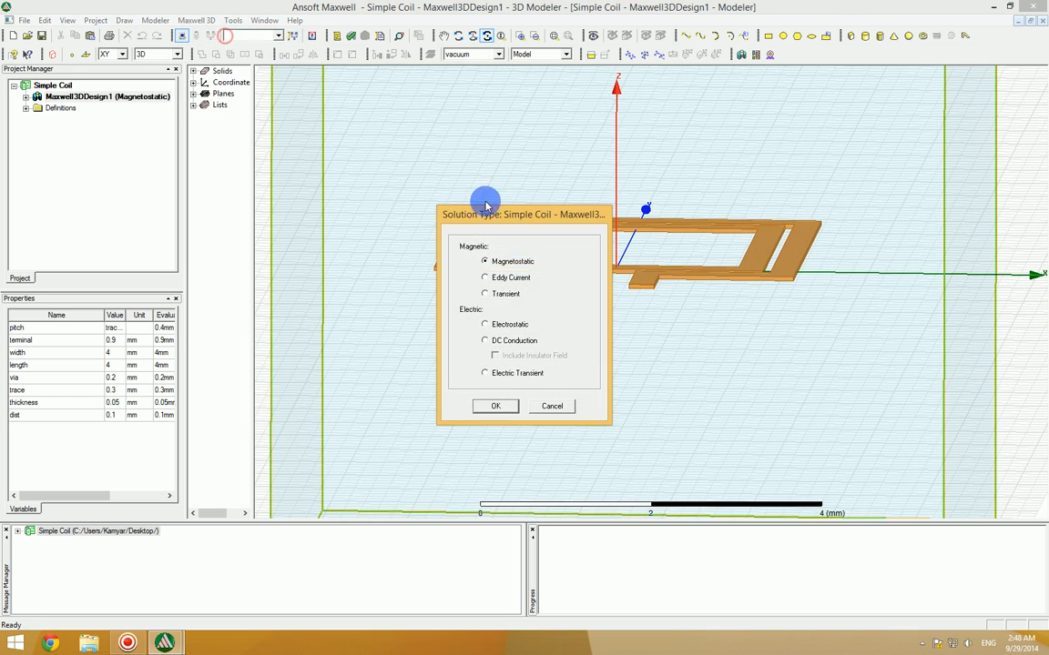
pyautogui.click(495, 406)
# Step: Switch to face selection and select the end face of the coil's straight terminal lead
pyautogui.scroll(1, 643, 295)
pyautogui.scroll(1, 642, 295)
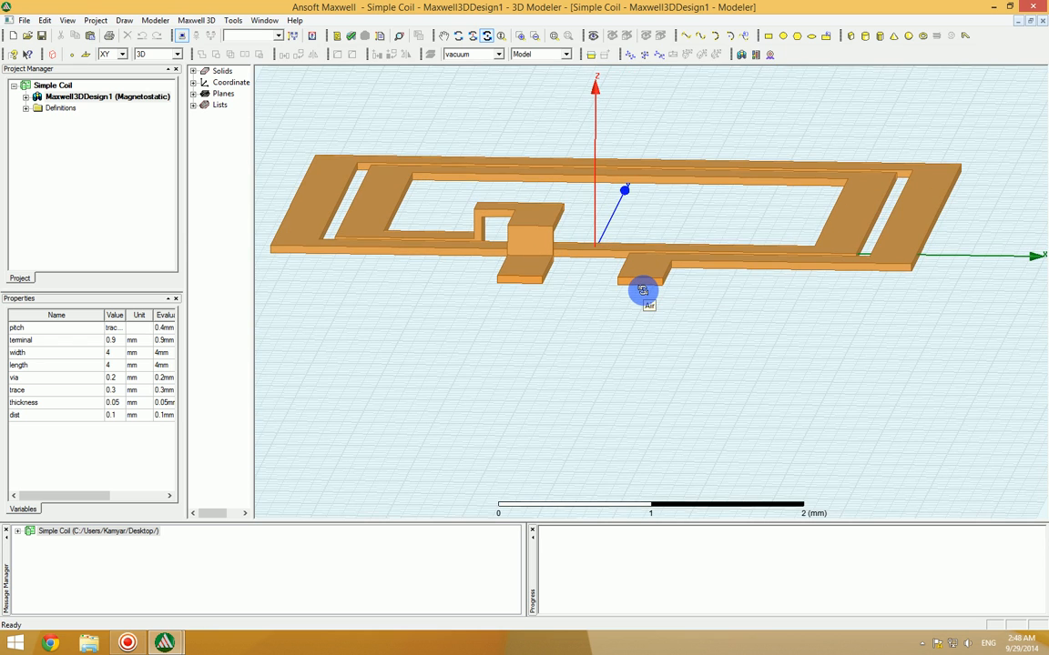
pyautogui.click(648, 285)
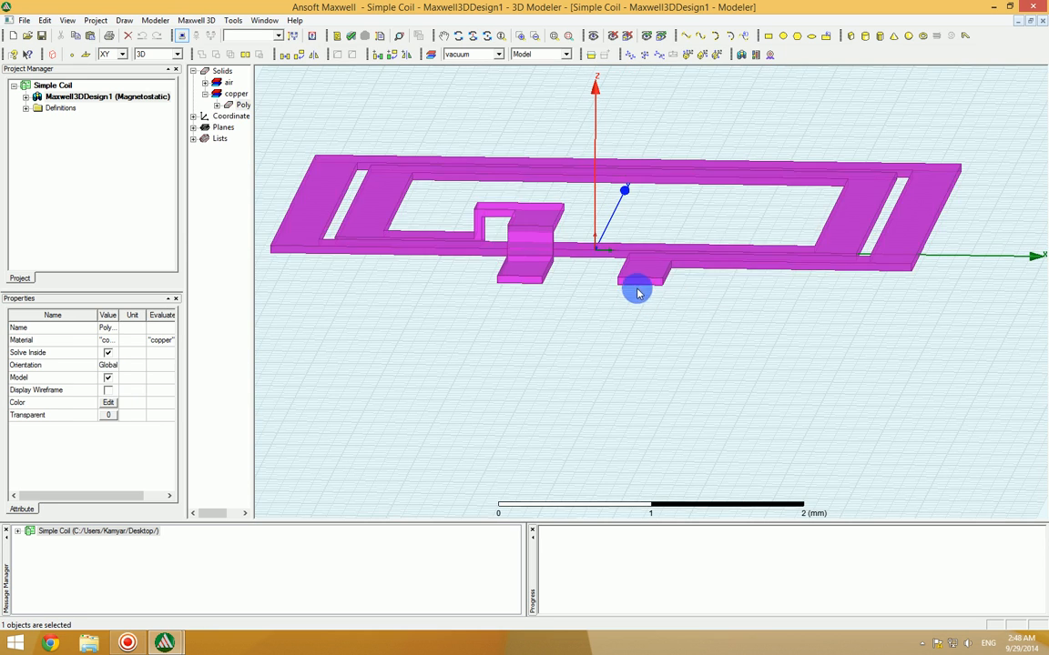
pyautogui.press('f')
pyautogui.click(652, 284)
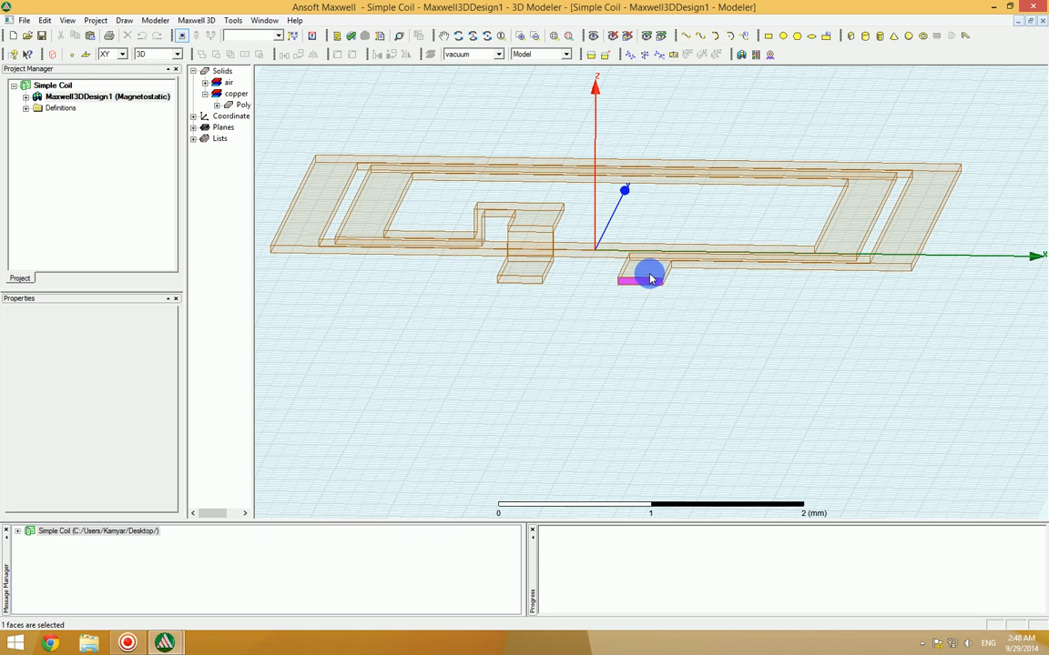
# Step: Hide the Air box in the active view and clear the face selection
pyautogui.click(591, 37)
pyautogui.click(248, 101)
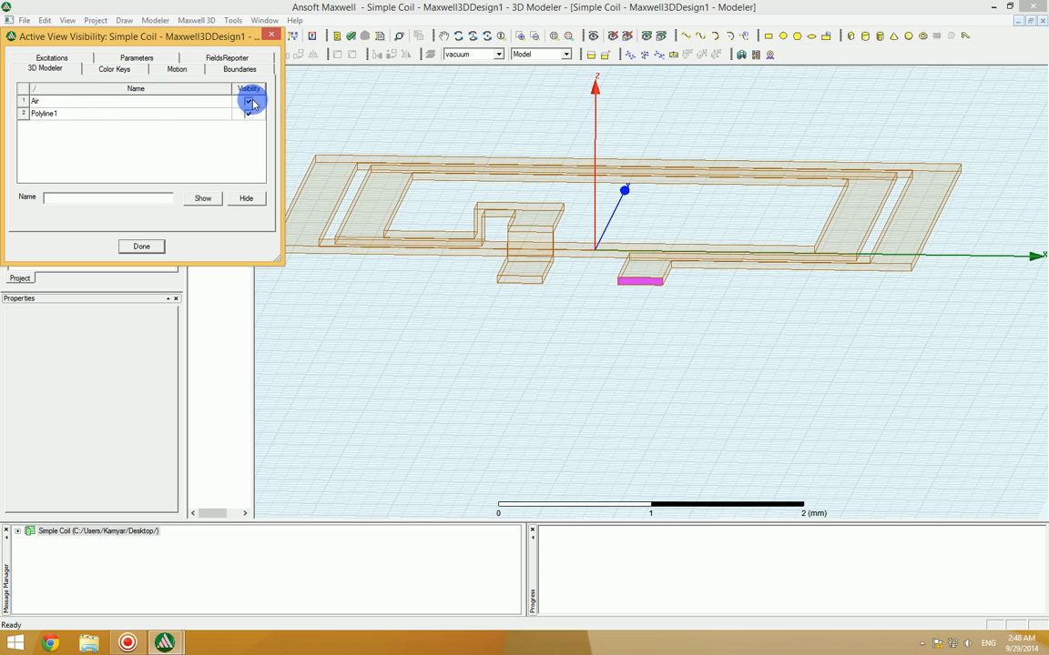
pyautogui.click(141, 247)
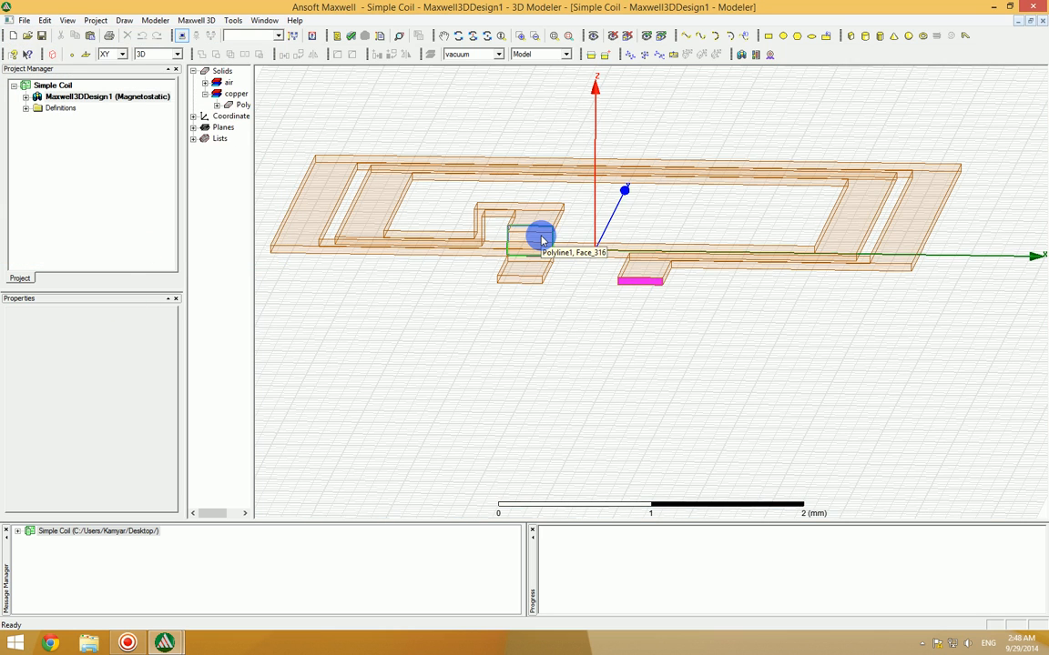
pyautogui.click(695, 333)
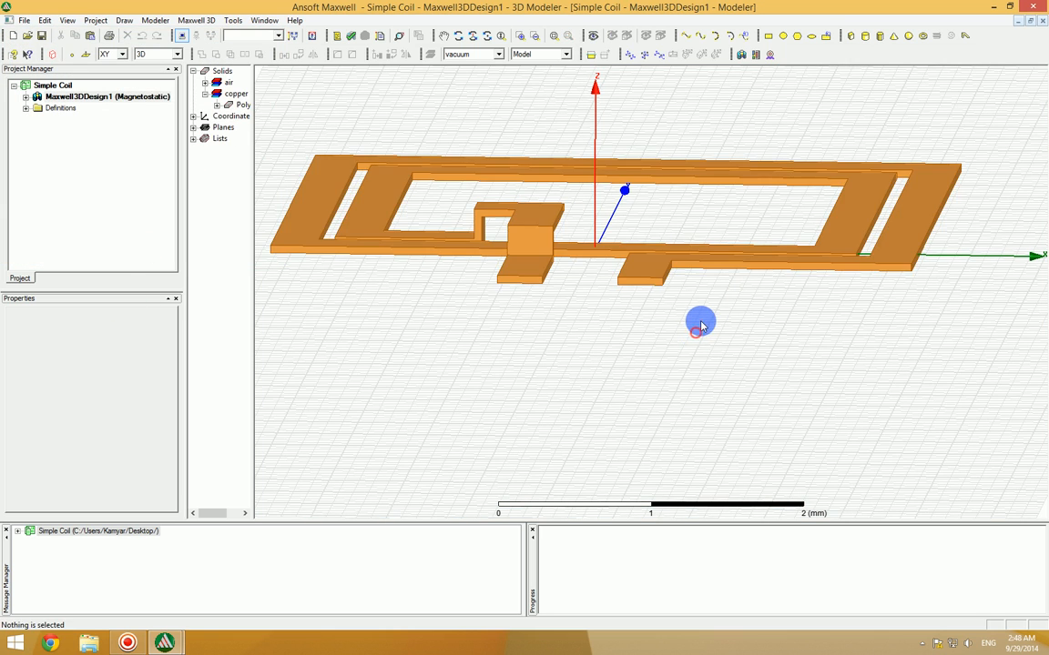
# Step: Assign a solid current excitation named term1 with a value of 1 A to the end face of the straight terminal lead
pyautogui.click(660, 284)
pyautogui.rightClick(637, 282)
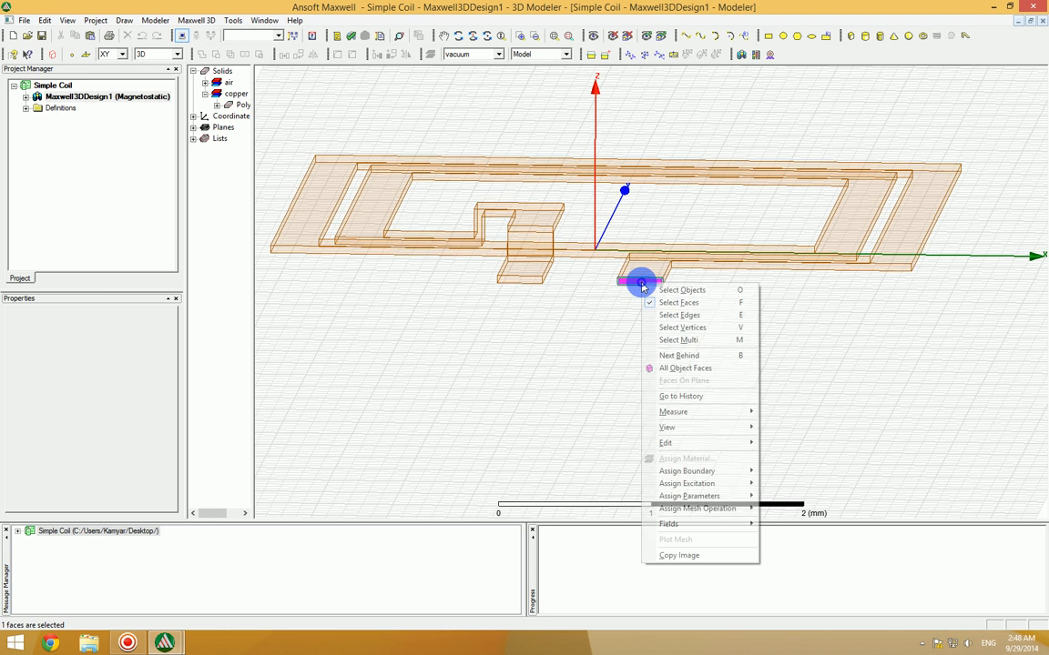
pyautogui.moveTo(694, 487)
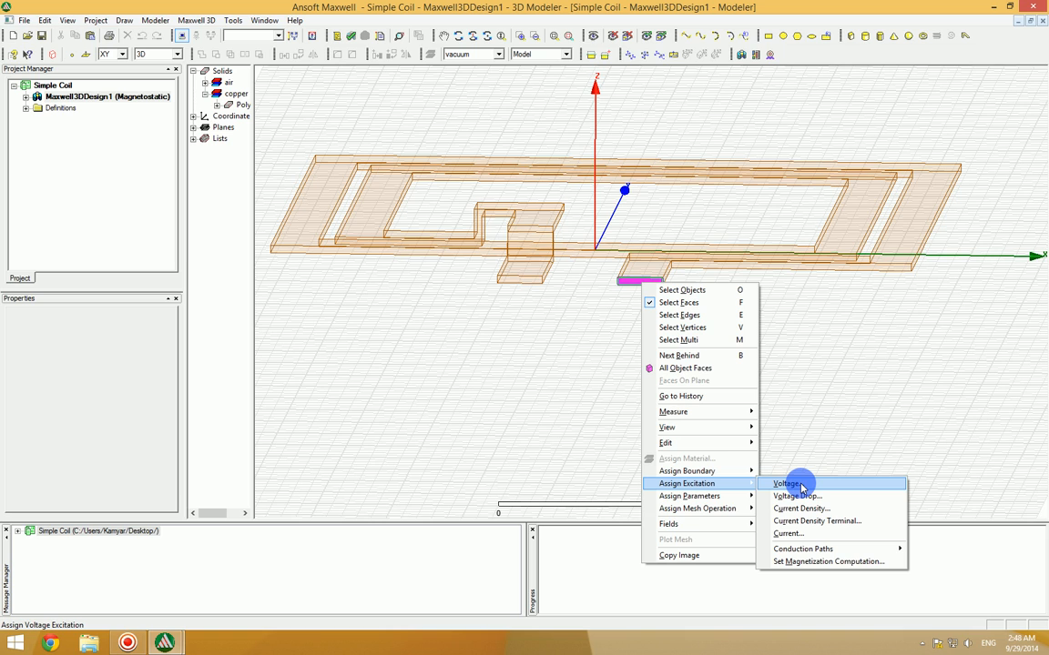
pyautogui.click(792, 534)
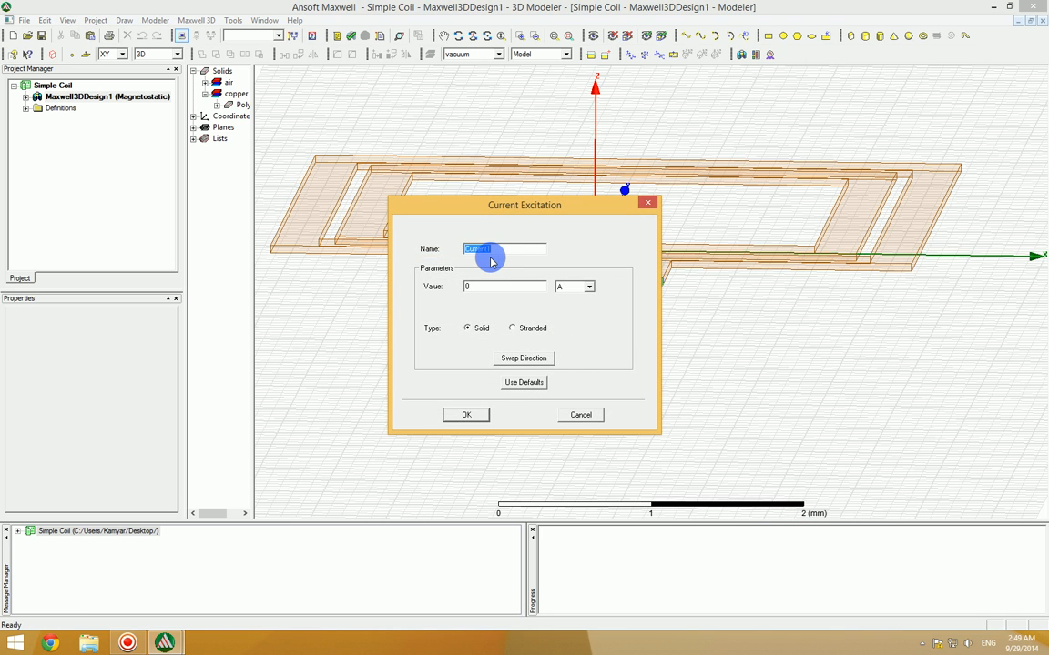
pyautogui.write('term')
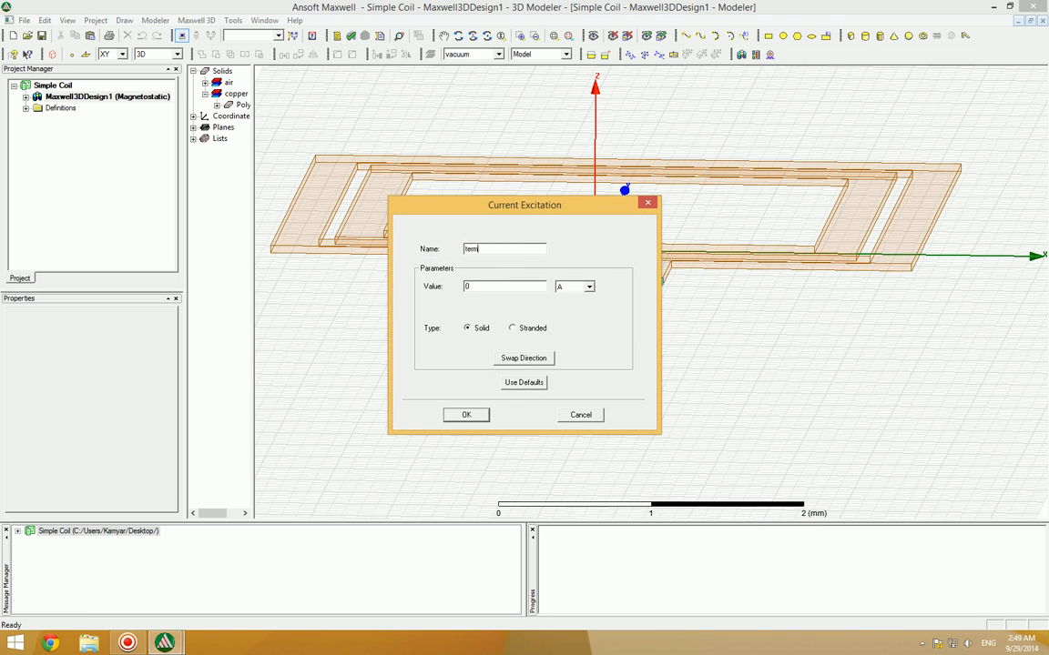
pyautogui.write('1')
pyautogui.doubleClick(460, 287)
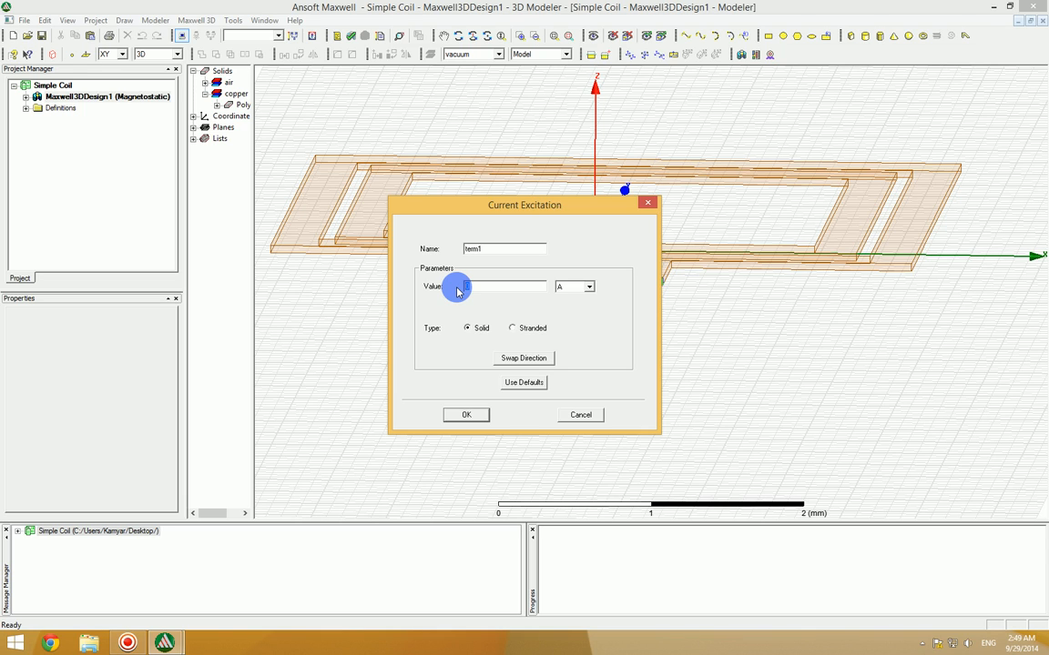
pyautogui.write('1')
pyautogui.click(464, 415)
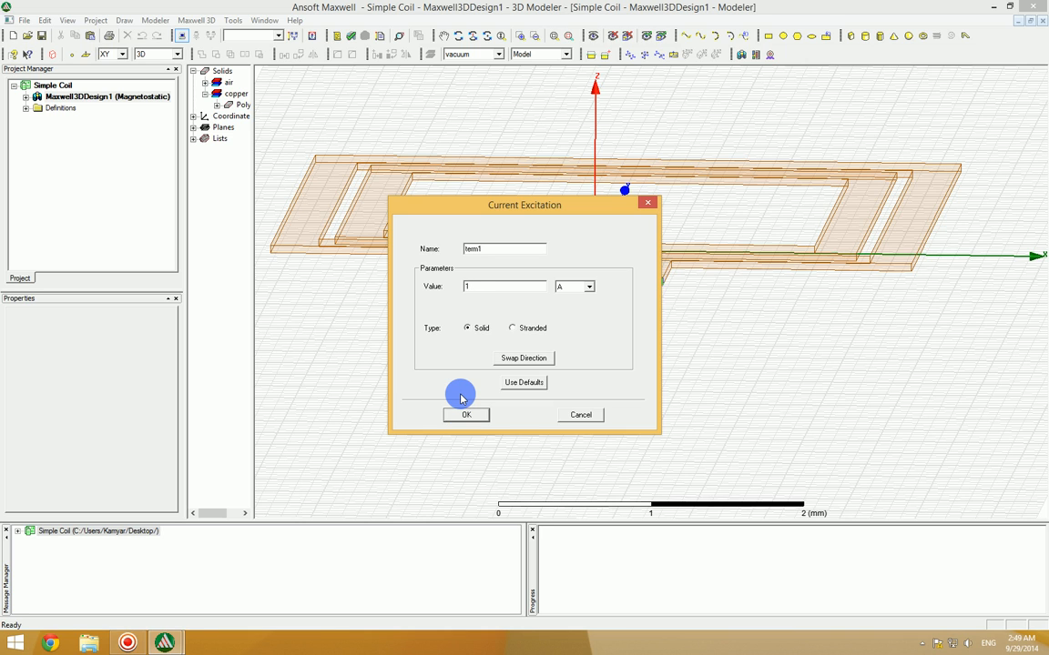
pyautogui.click(468, 415)
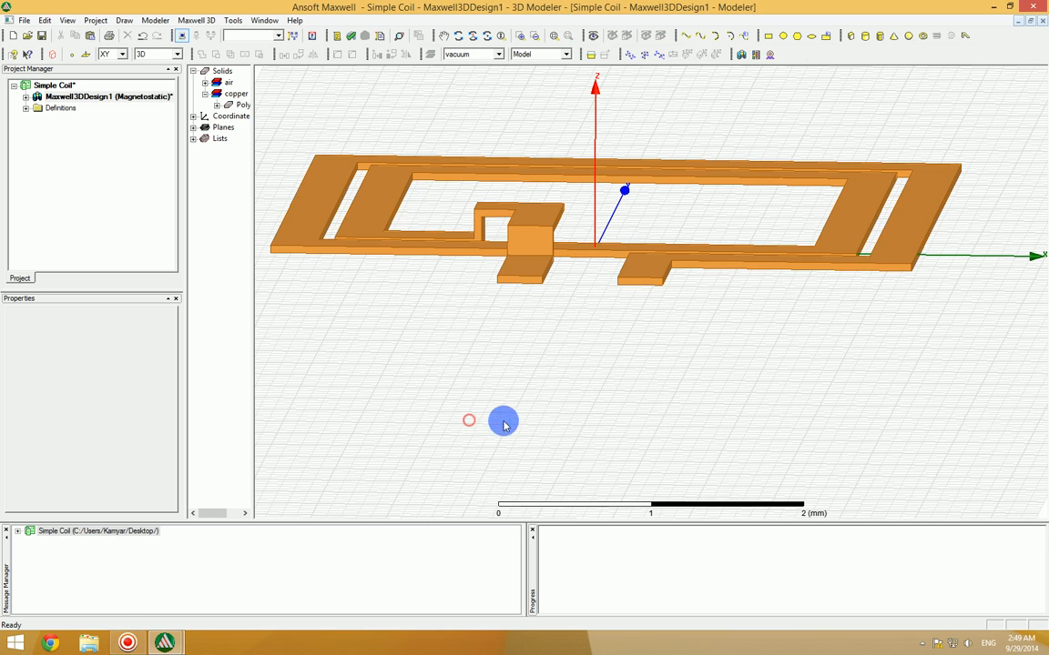
# Step: Assign a solid 1 A current excitation named term2 to the bridge-side lead's end face, with its direction pointing out of the terminal
pyautogui.click(529, 279)
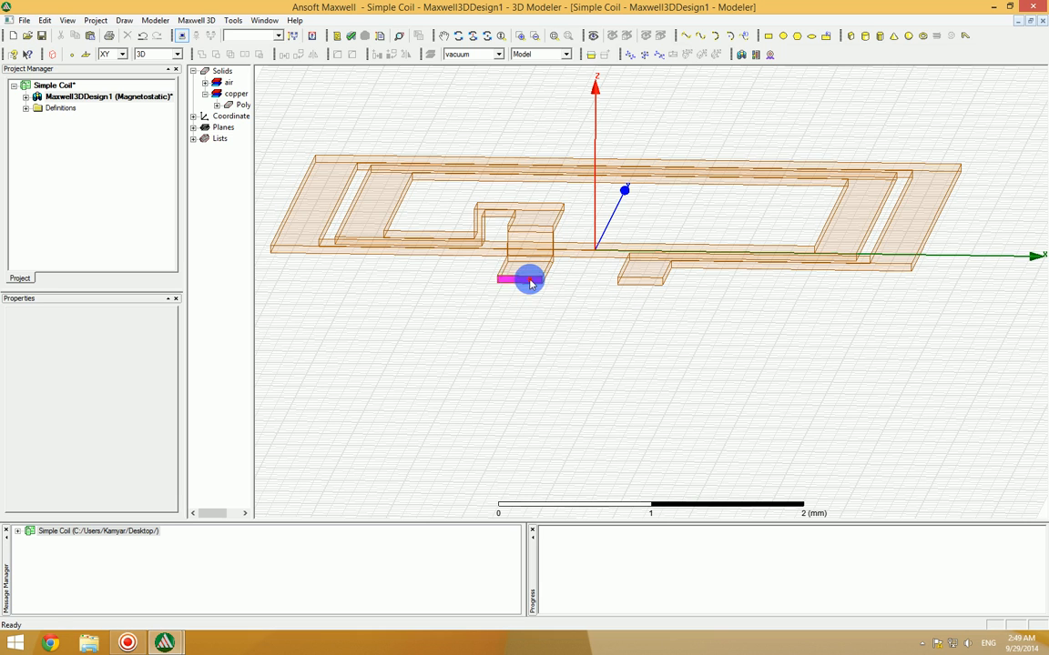
pyautogui.rightClick(528, 279)
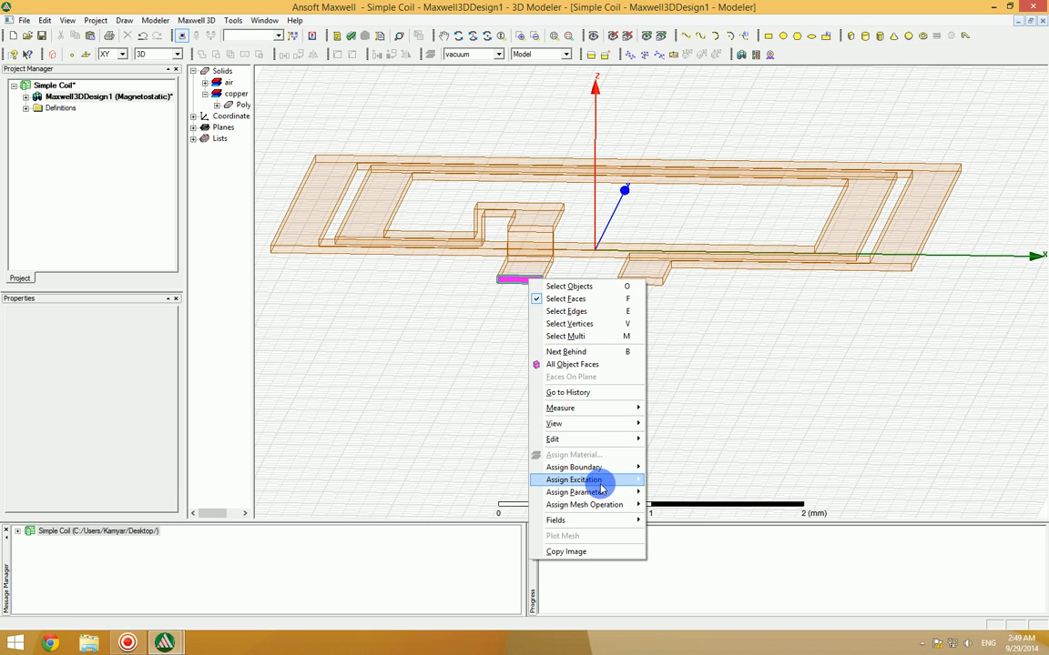
pyautogui.moveTo(599, 486)
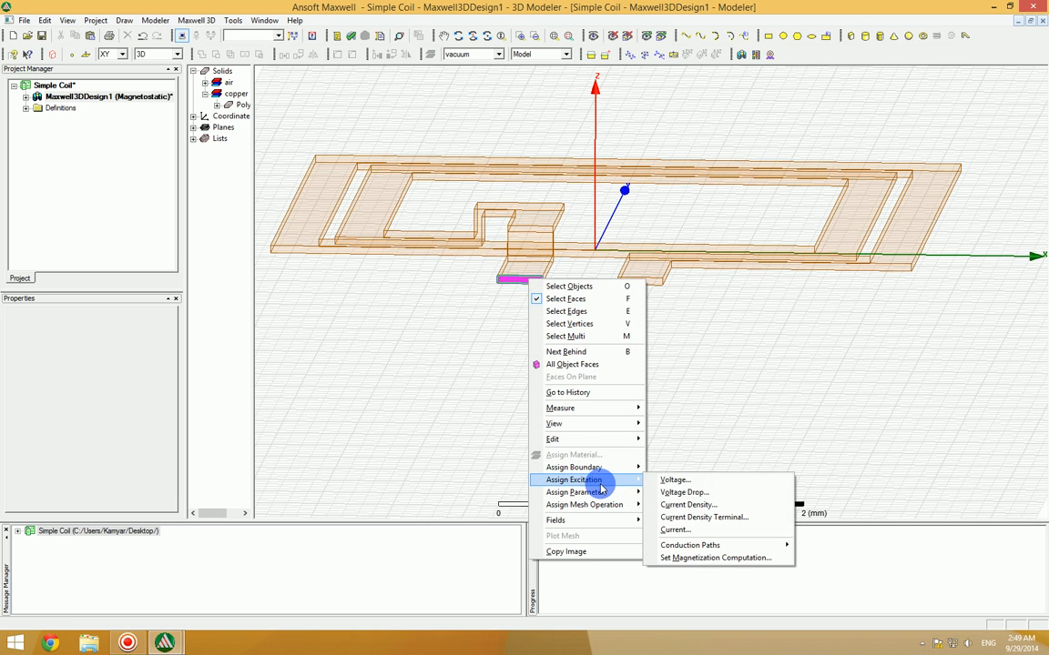
pyautogui.click(681, 531)
pyautogui.press('BackSpace')
pyautogui.write('term2')
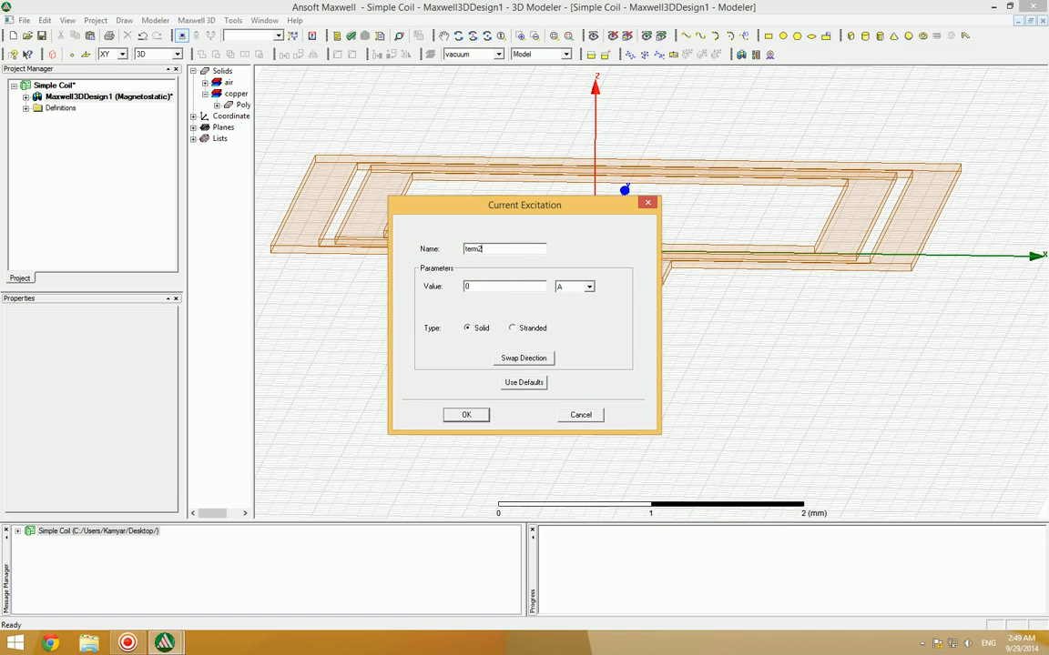
pyautogui.moveTo(474, 289); pyautogui.dragTo(435, 289)
pyautogui.write('1')
pyautogui.moveTo(590, 212); pyautogui.dragTo(921, 182)
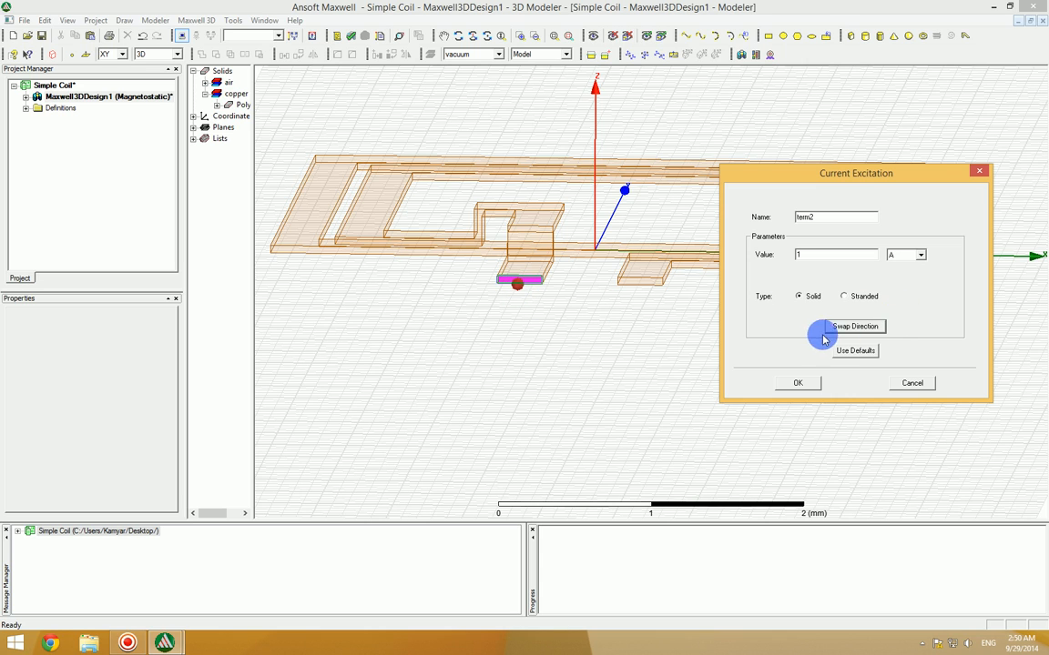
pyautogui.click(797, 383)
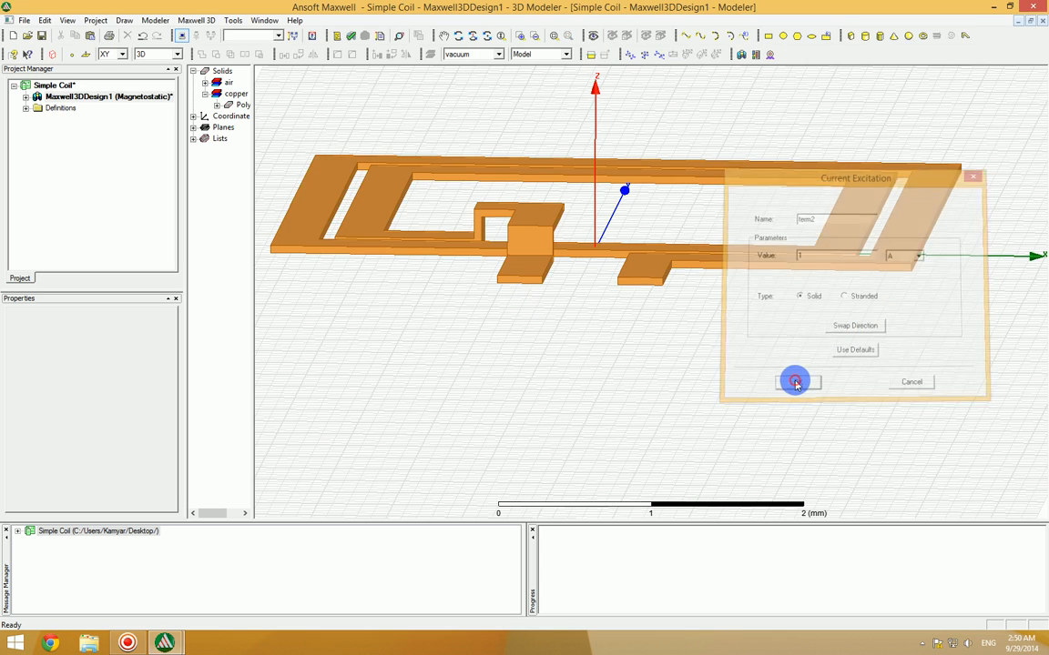
# Step: Save the project, expand the design's Excitations and display the properties of term2
pyautogui.click(41, 35)
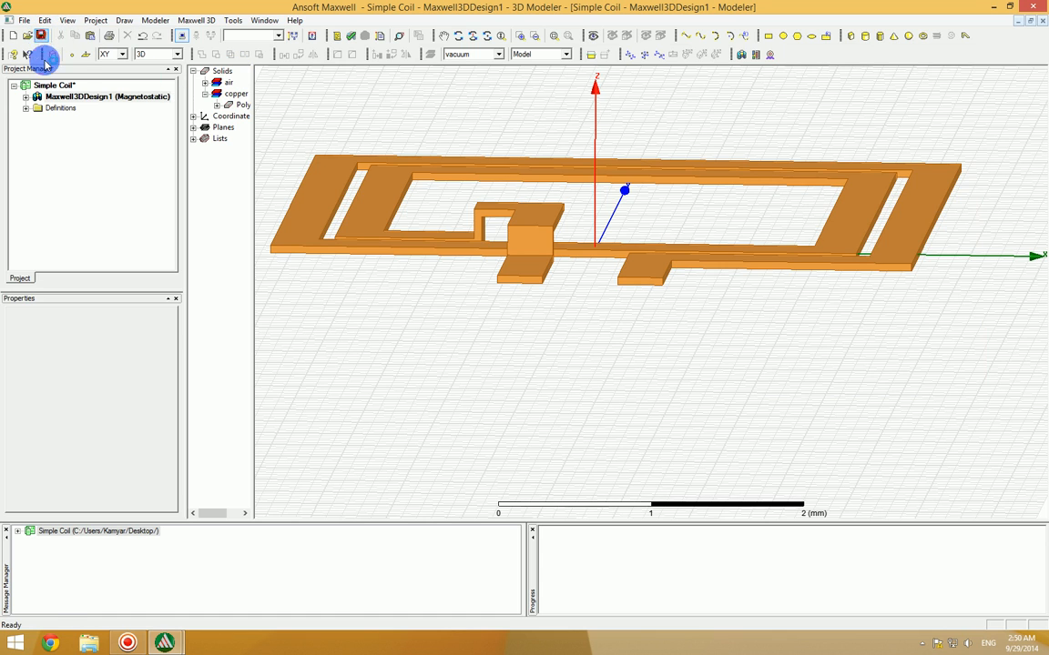
pyautogui.click(27, 97)
pyautogui.click(62, 130)
pyautogui.click(37, 130)
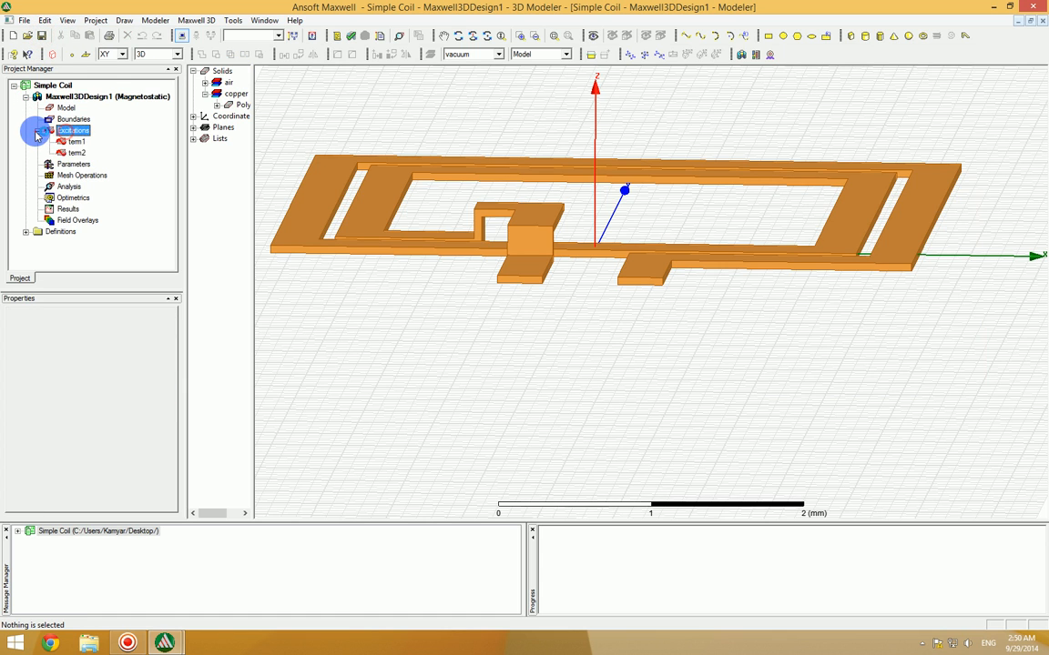
pyautogui.click(75, 152)
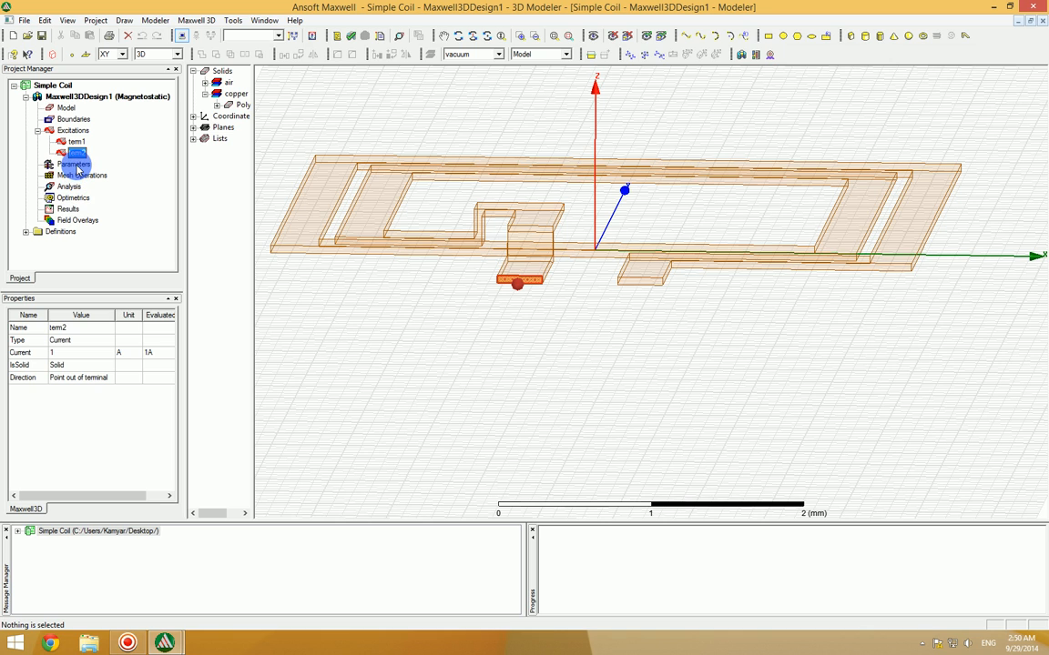
# Step: Assign a Matrix parameter to the design with the term1 source included
pyautogui.click(75, 166)
pyautogui.rightClick(73, 168)
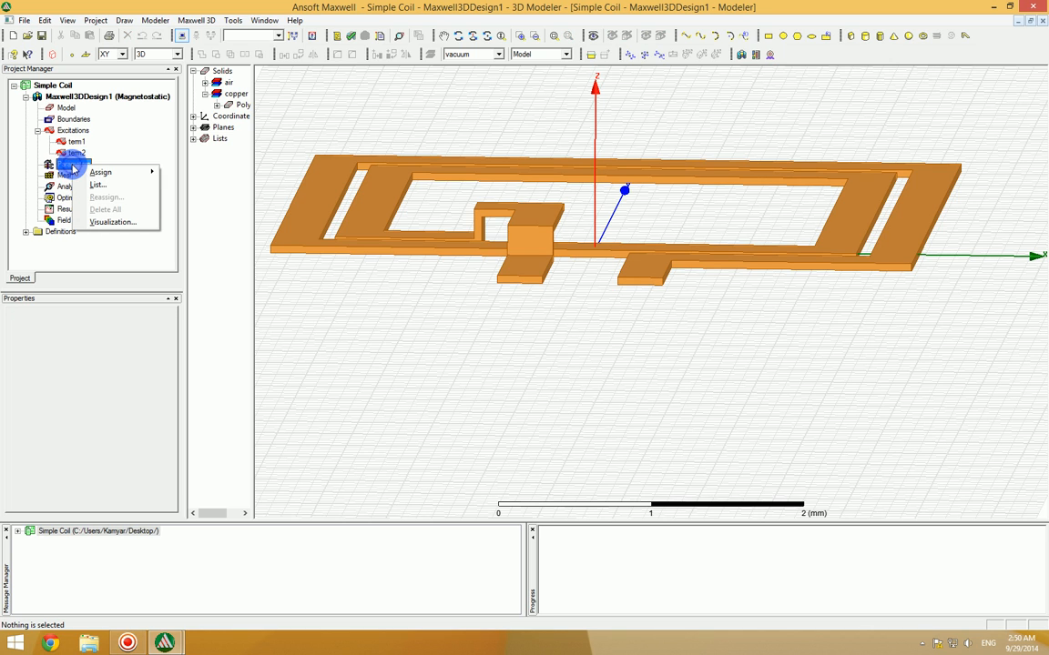
pyautogui.moveTo(130, 173)
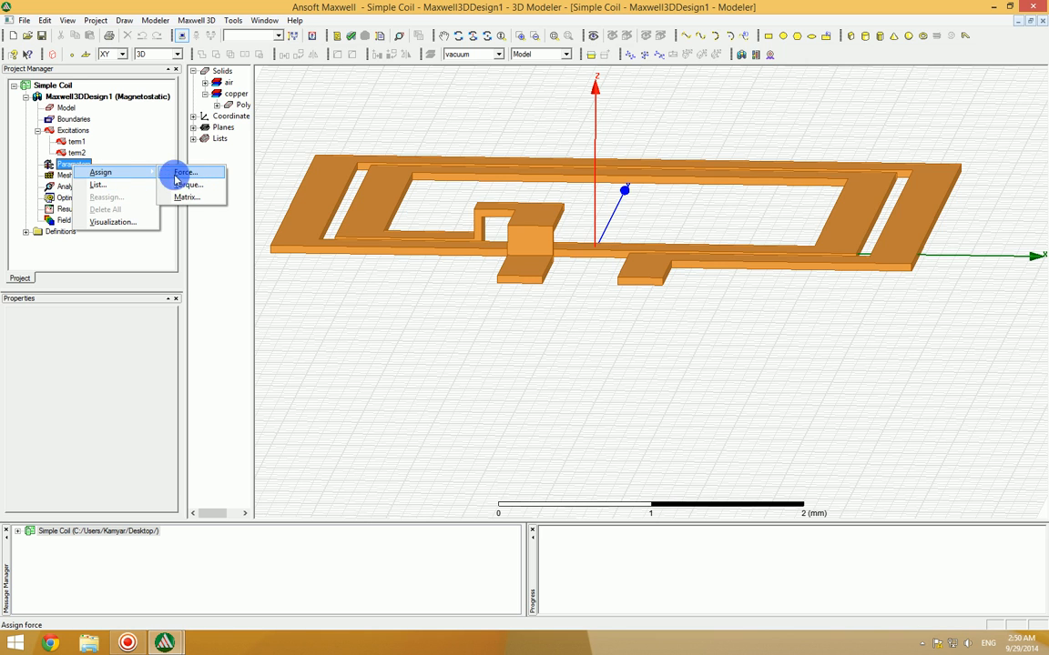
pyautogui.click(191, 196)
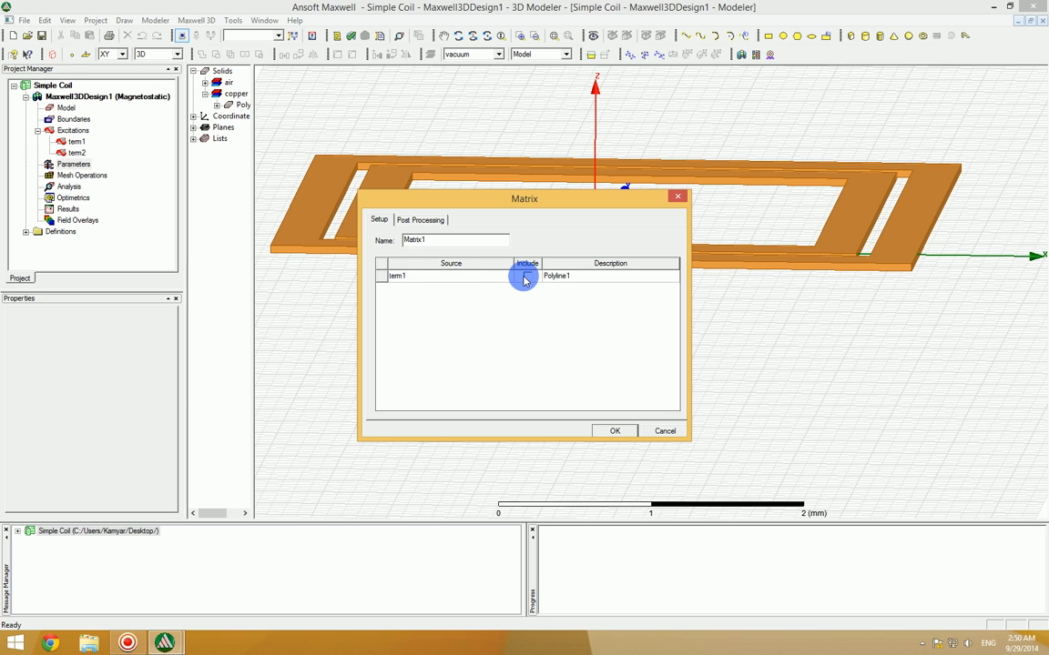
pyautogui.click(526, 276)
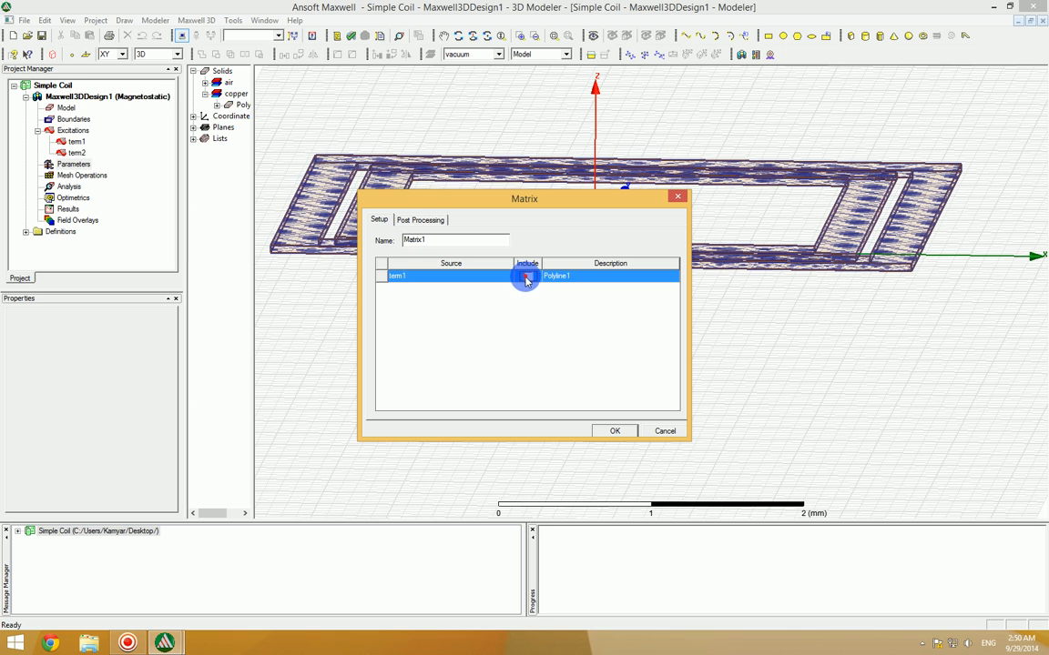
pyautogui.click(613, 431)
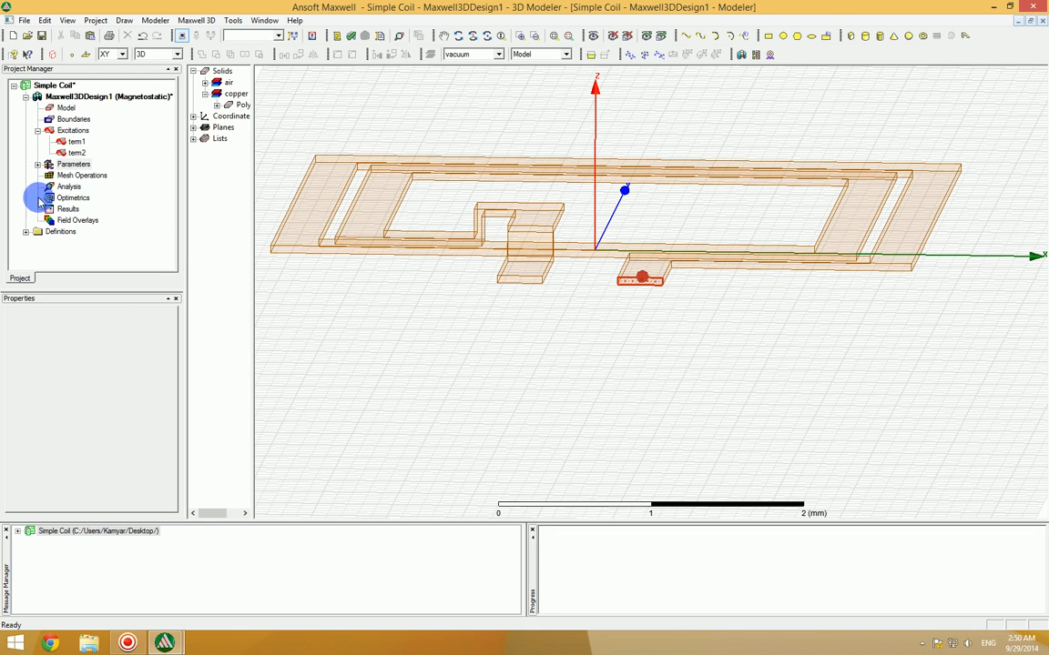
pyautogui.rightClick(70, 168)
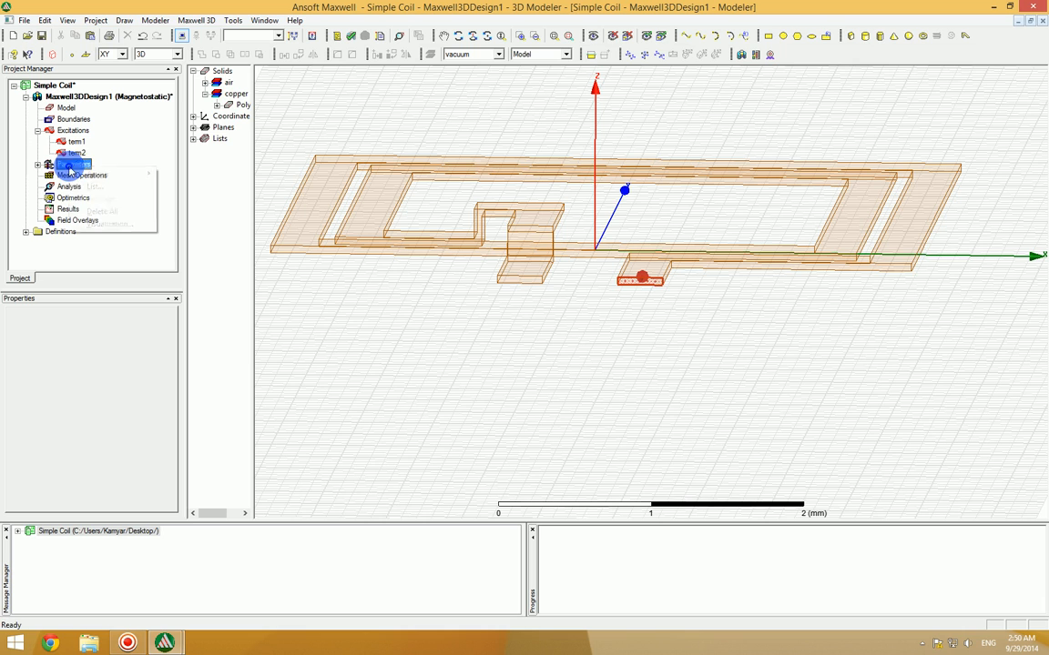
# Step: Open the Matrix1 parameter's settings and check that the term1 source is included
pyautogui.moveTo(122, 173)
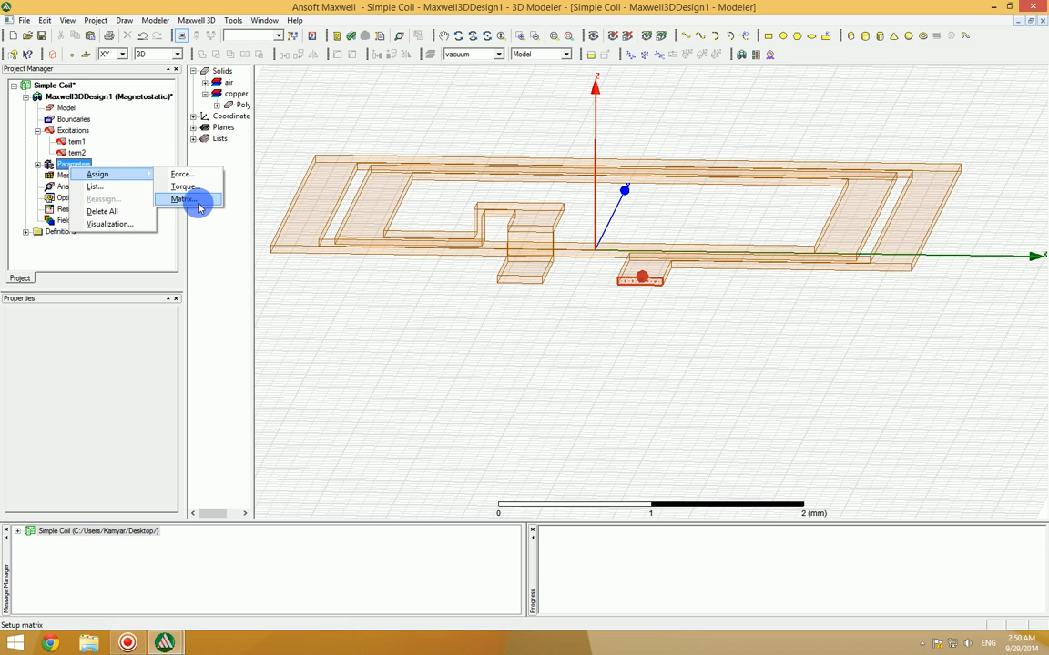
pyautogui.click(299, 297)
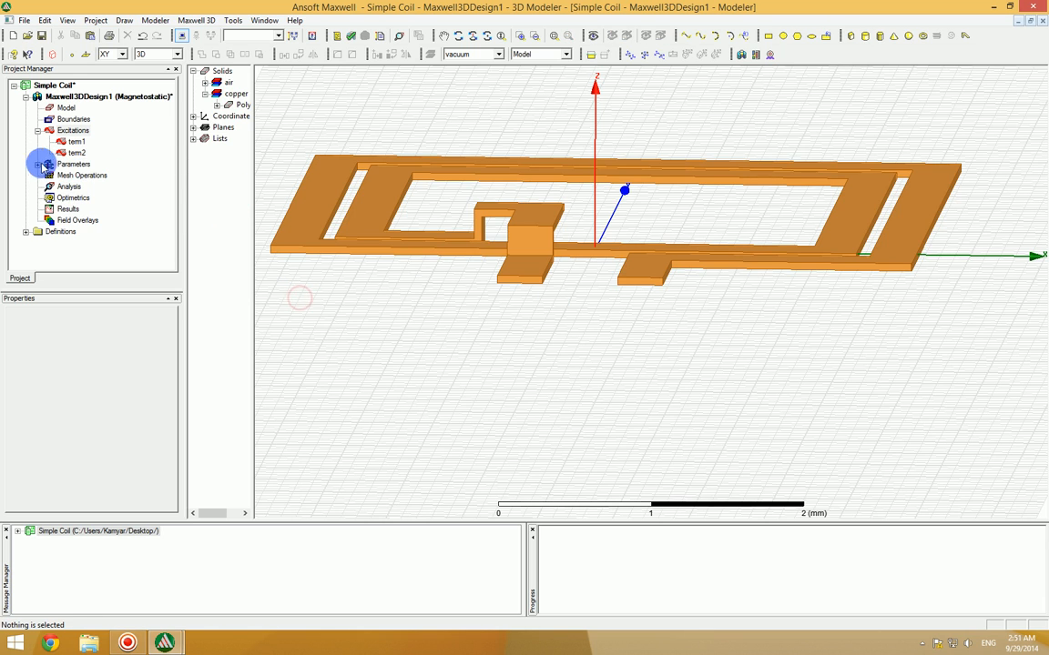
pyautogui.click(38, 164)
pyautogui.click(78, 174)
pyautogui.doubleClick(78, 174)
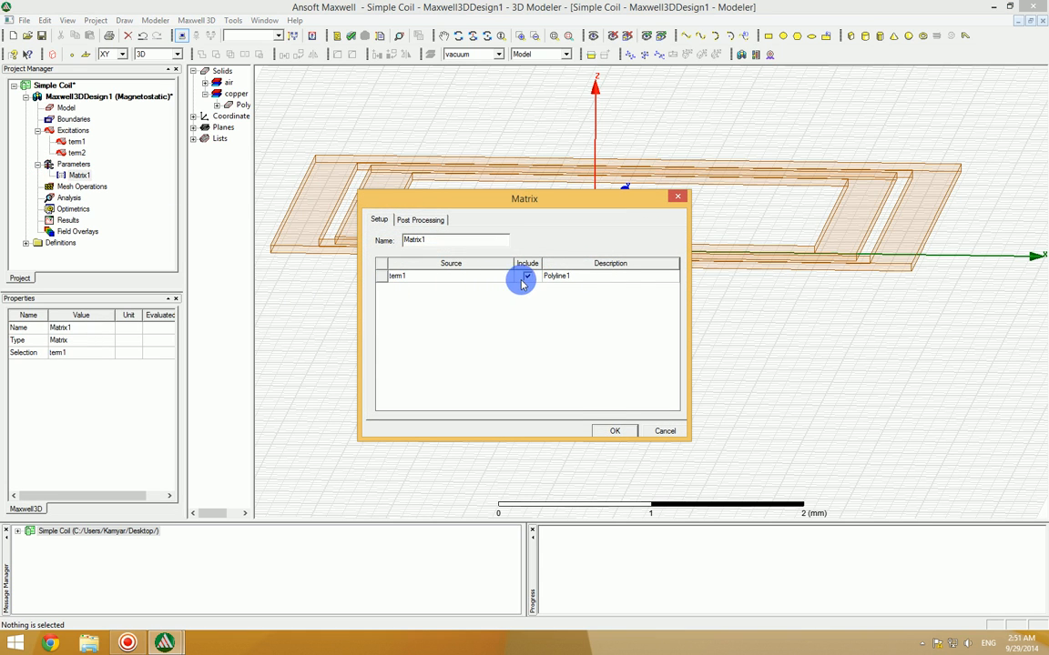
pyautogui.click(600, 429)
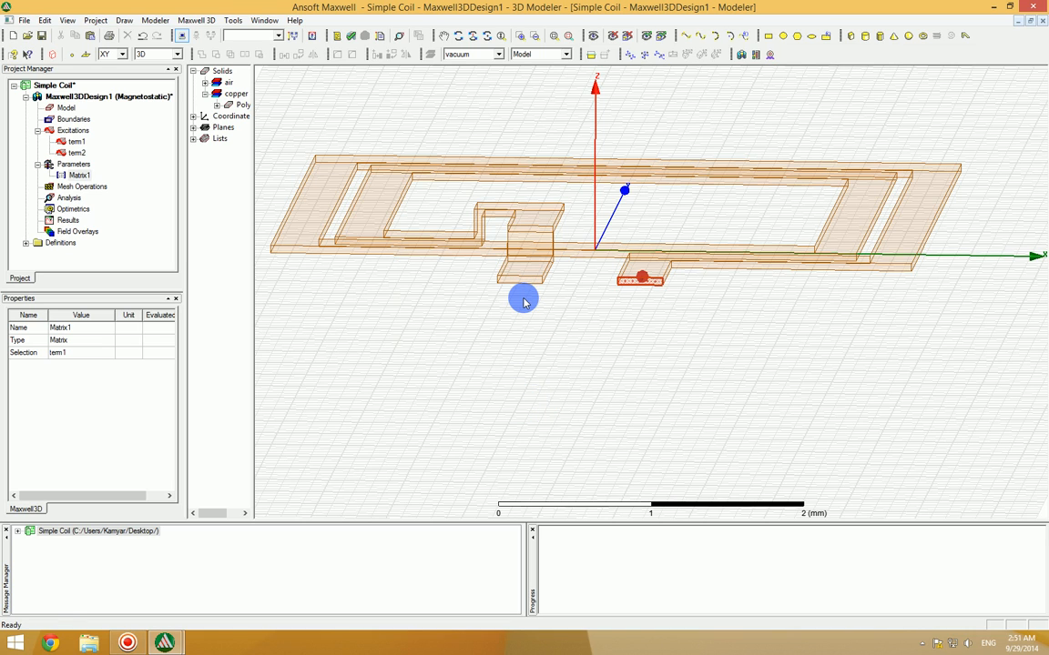
# Step: Add a solution setup named Setup1 with a maximum of 10 passes and 1 percent error
pyautogui.click(70, 197)
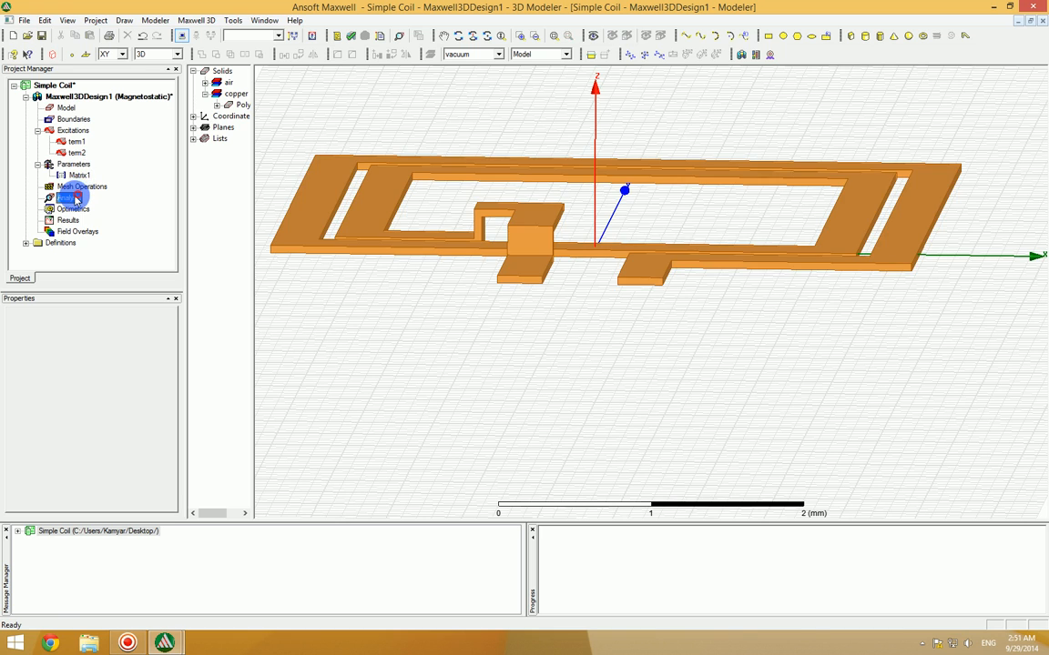
pyautogui.rightClick(70, 198)
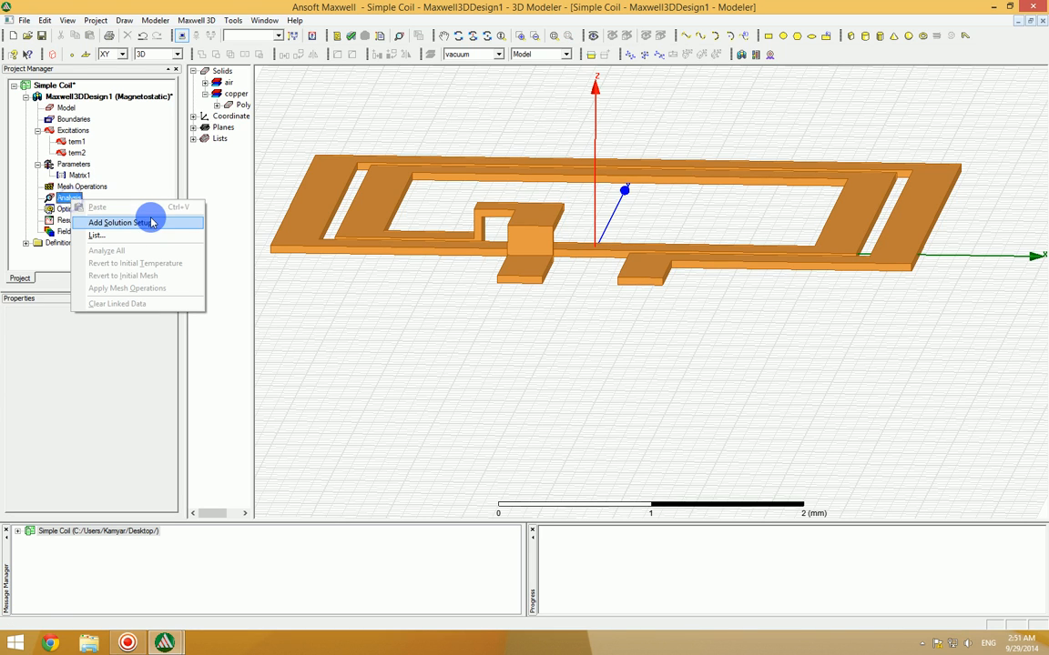
pyautogui.click(181, 226)
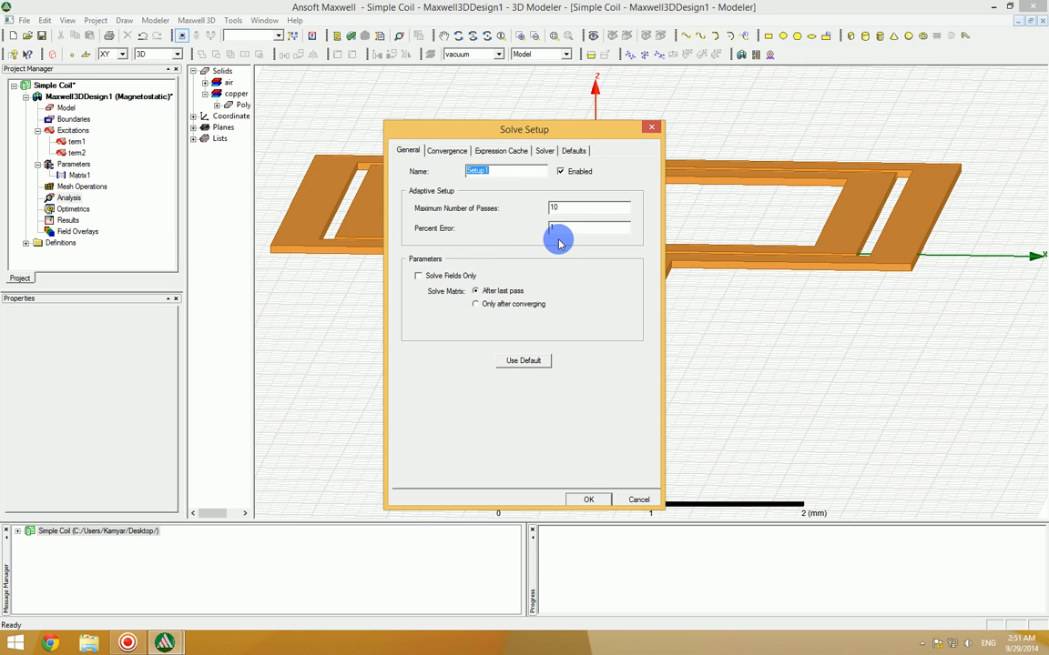
pyautogui.moveTo(516, 132); pyautogui.dragTo(562, 90)
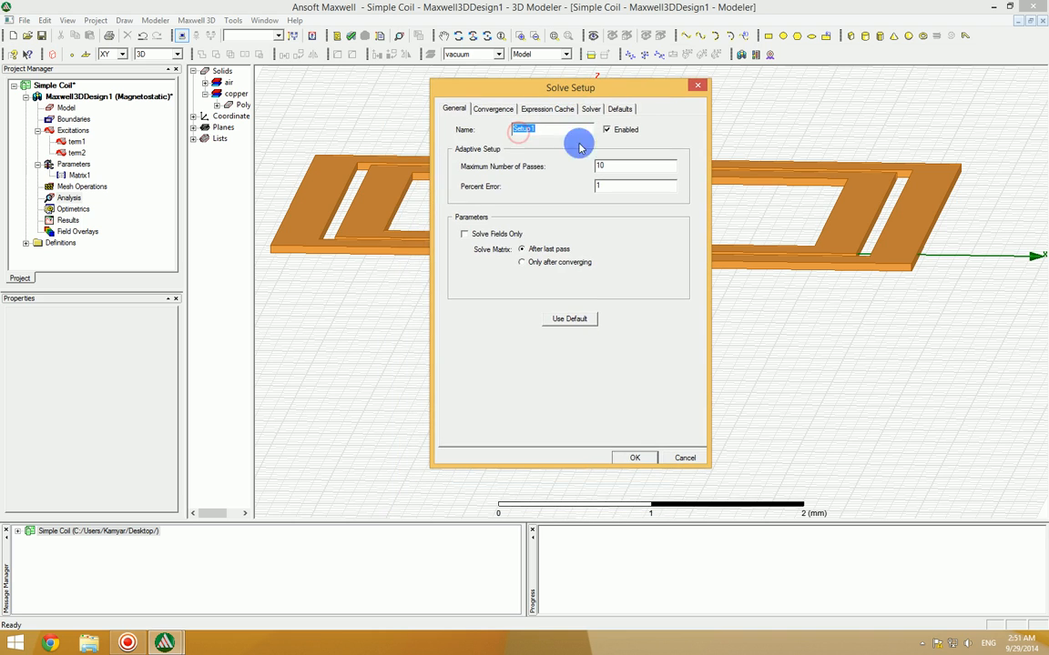
pyautogui.click(637, 459)
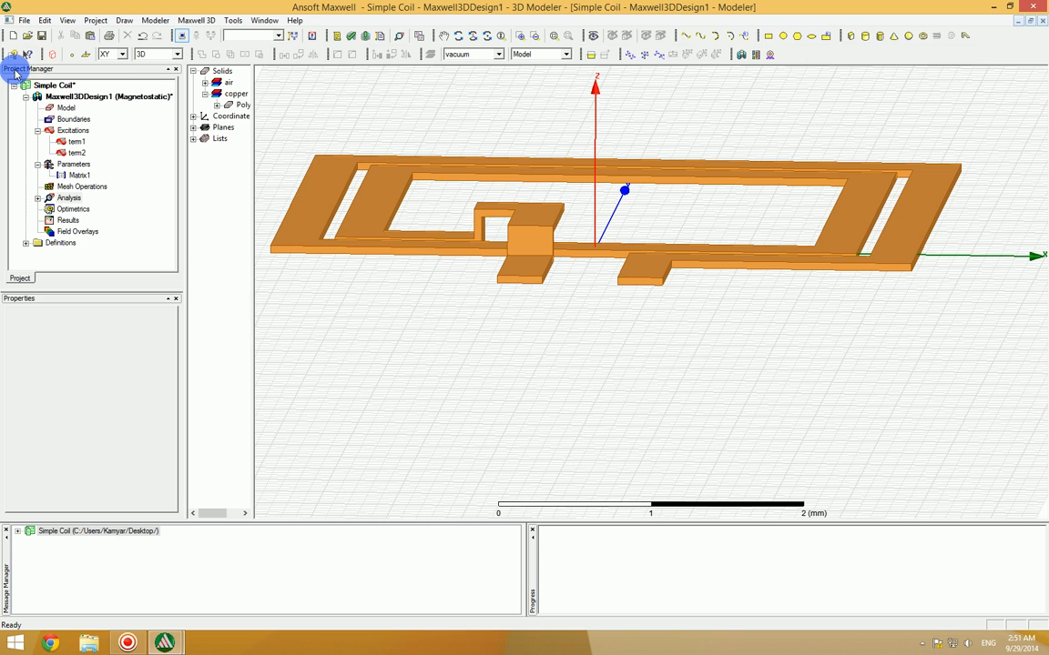
# Step: Save the project and run the validation check on the design
pyautogui.click(41, 34)
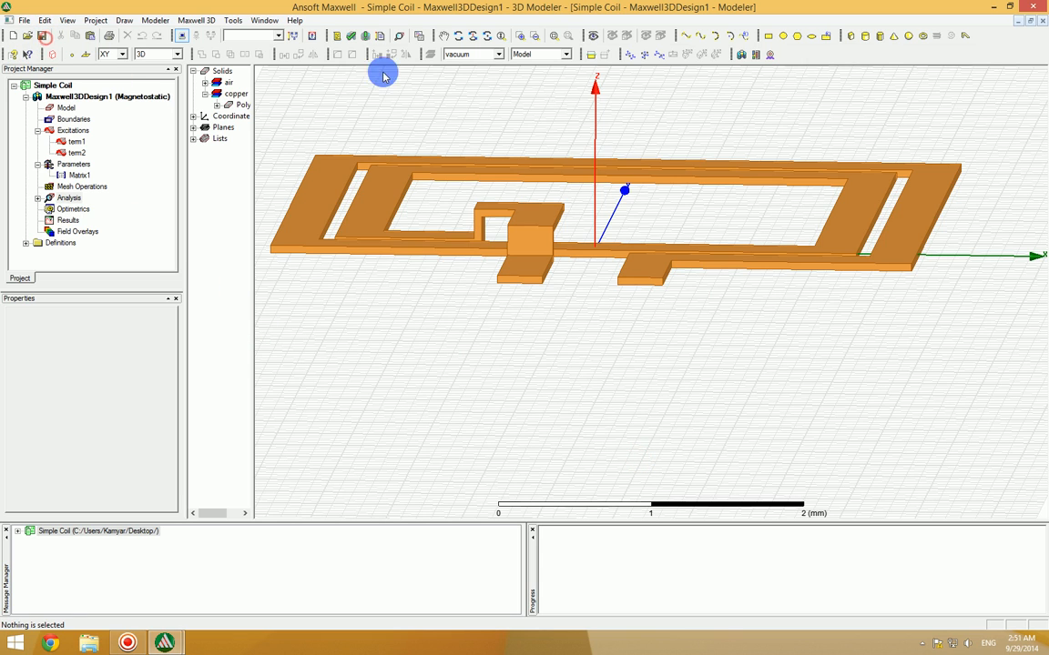
pyautogui.click(351, 35)
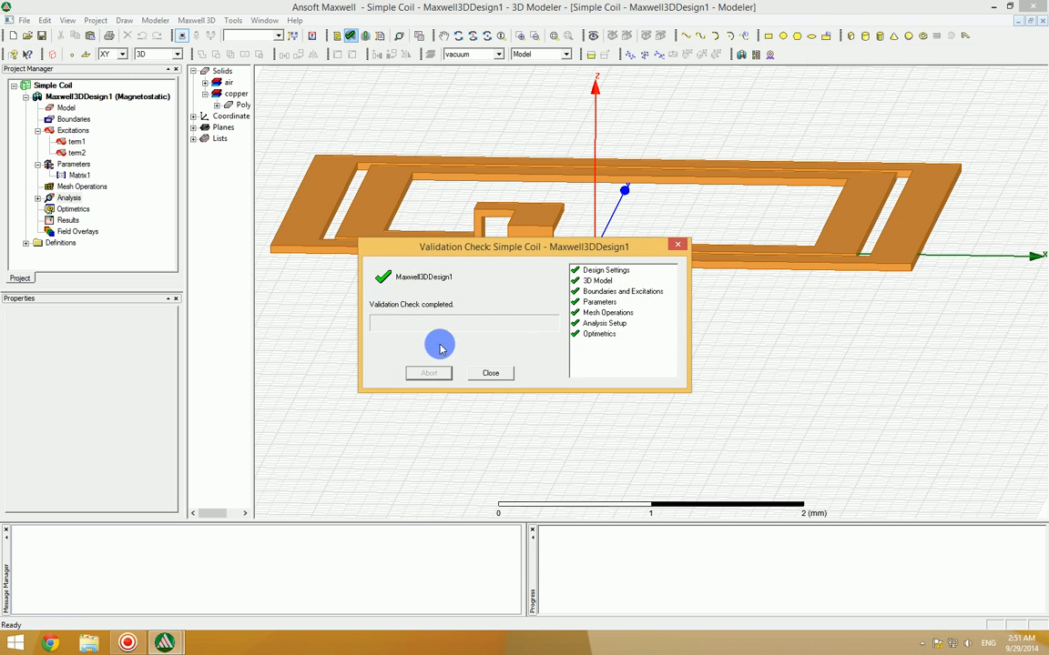
pyautogui.click(482, 374)
# Step: Run the analysis of the whole design and widen the progress area while it solves
pyautogui.click(365, 35)
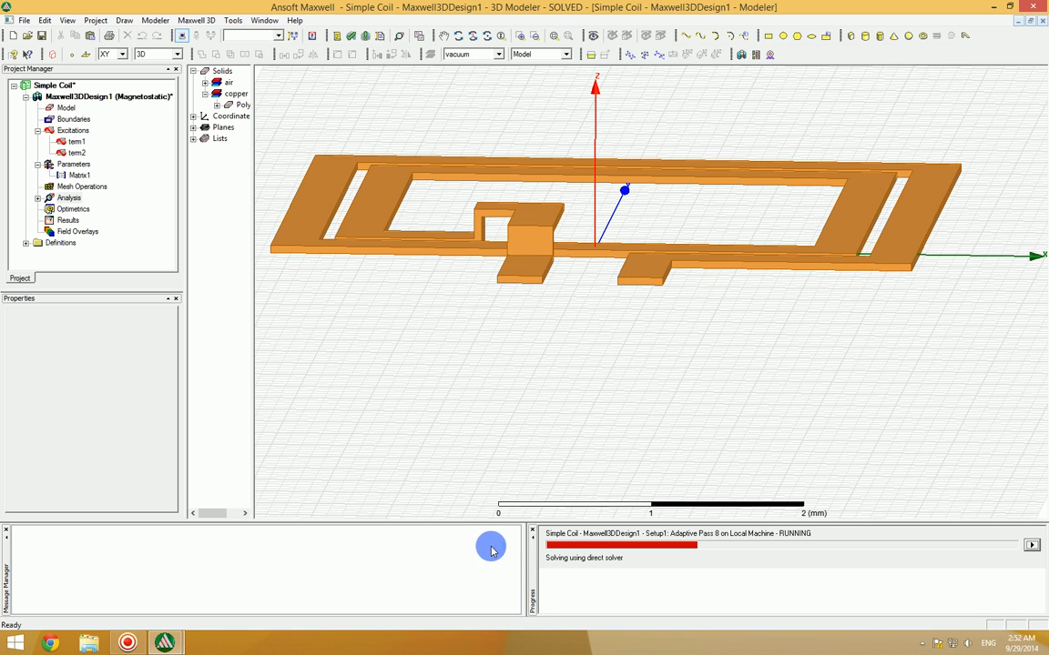
pyautogui.moveTo(526, 548); pyautogui.dragTo(404, 546)
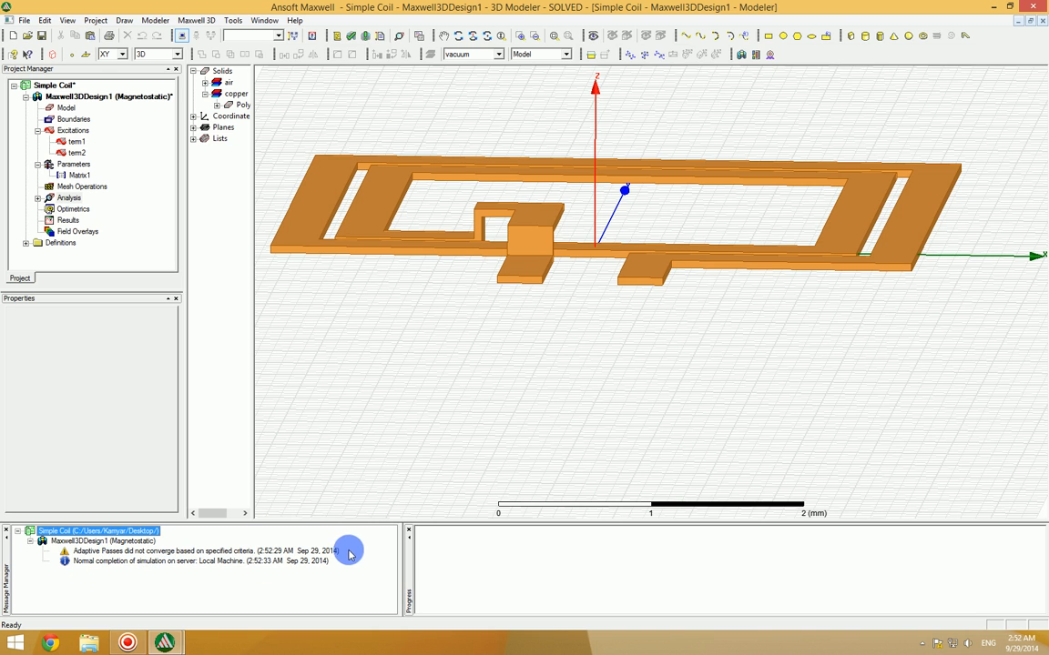
# Step: Create a magnetostatic data table report of the inductance Matrix1.L(term1,term1) for the Setup1 LastAdaptive solution
pyautogui.click(68, 222)
pyautogui.rightClick(68, 221)
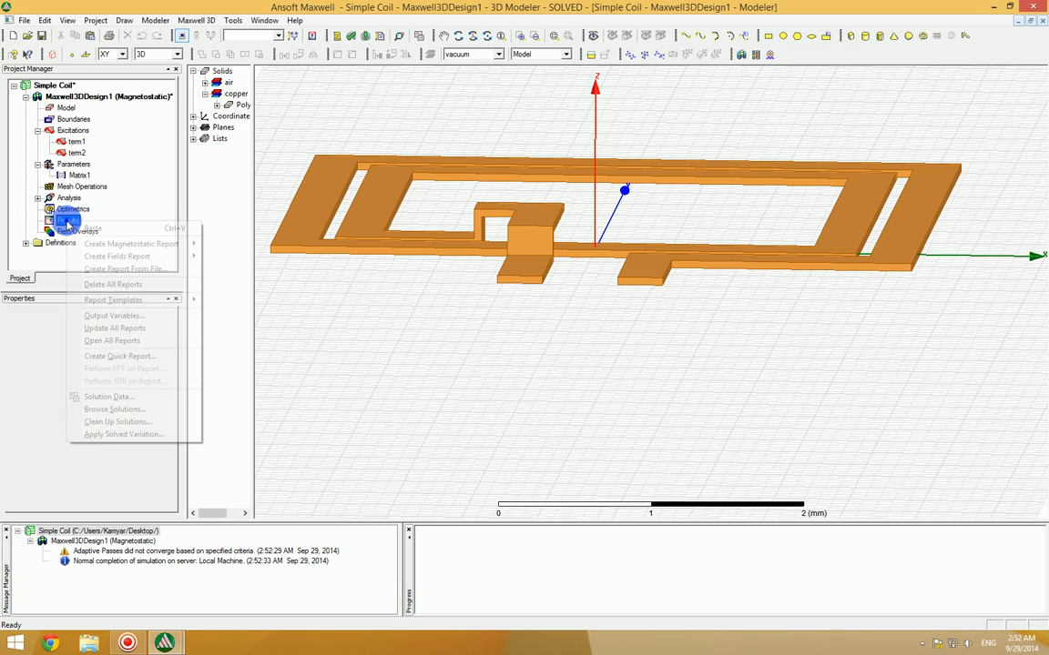
pyautogui.moveTo(94, 247)
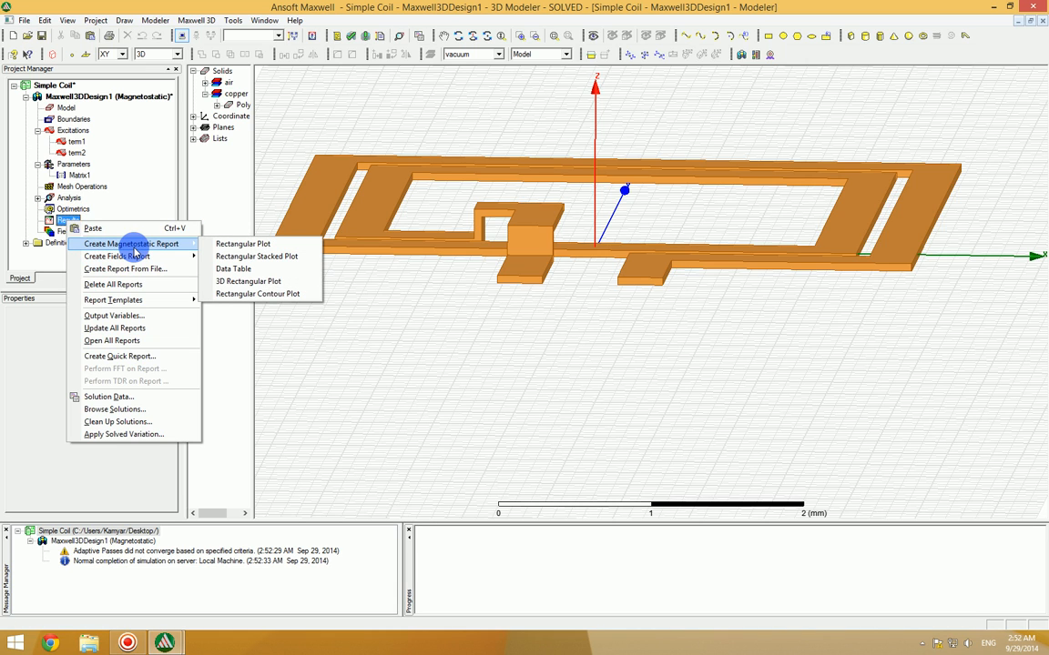
pyautogui.click(253, 270)
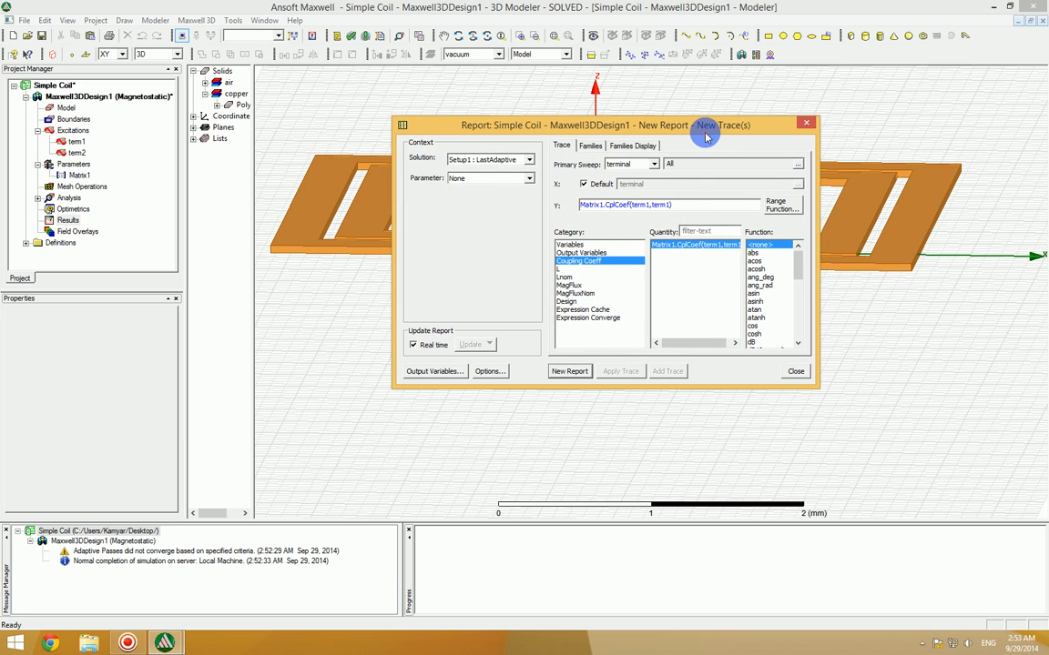
pyautogui.moveTo(706, 127); pyautogui.dragTo(708, 108)
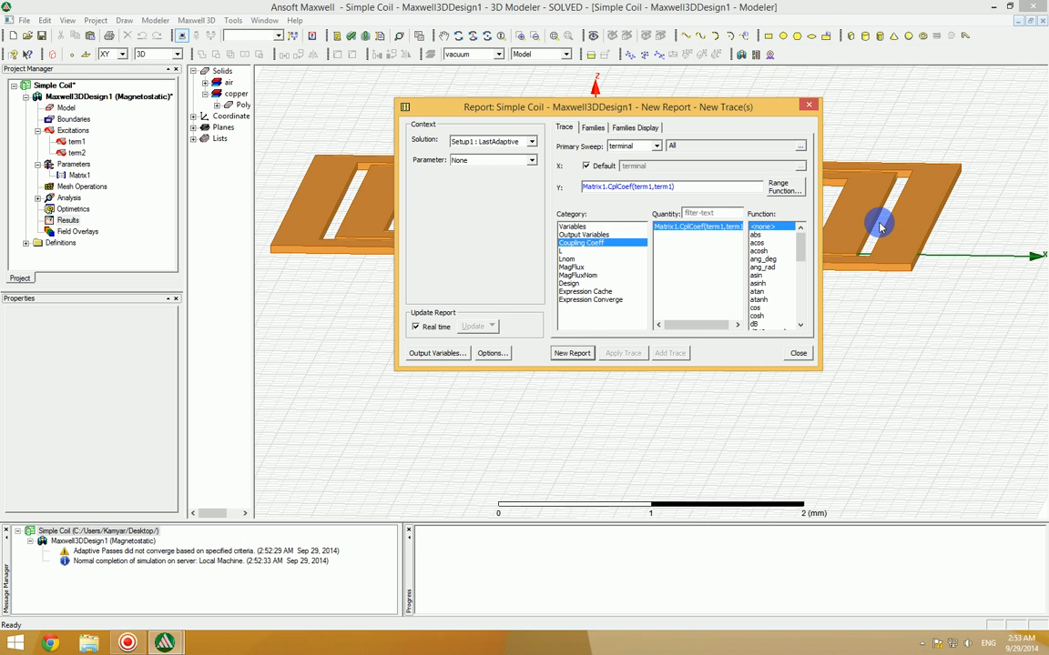
pyautogui.click(568, 251)
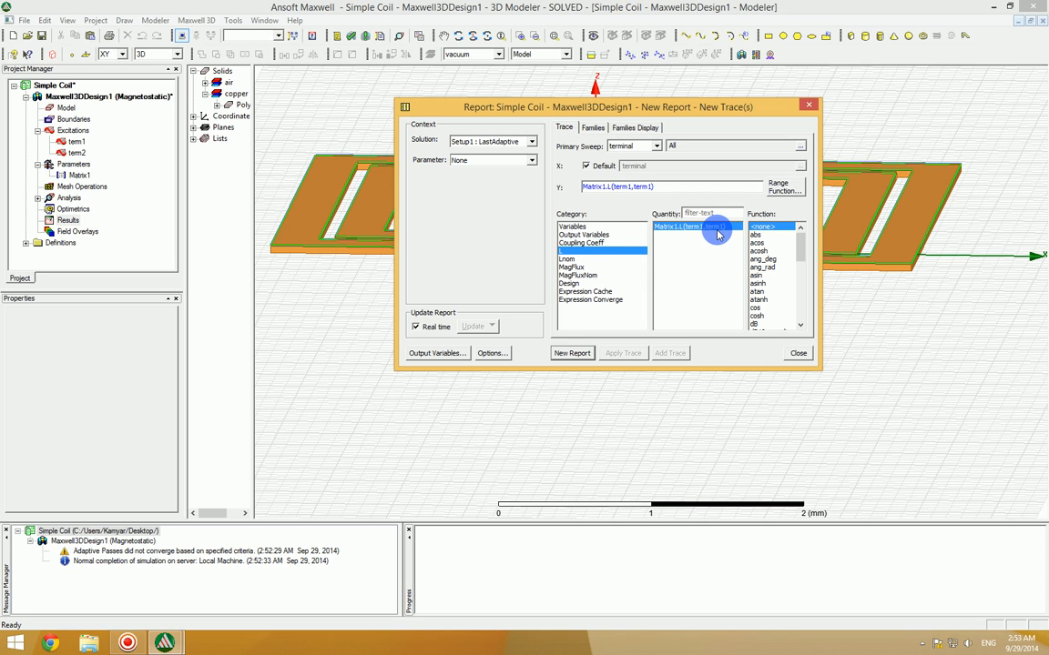
pyautogui.click(573, 259)
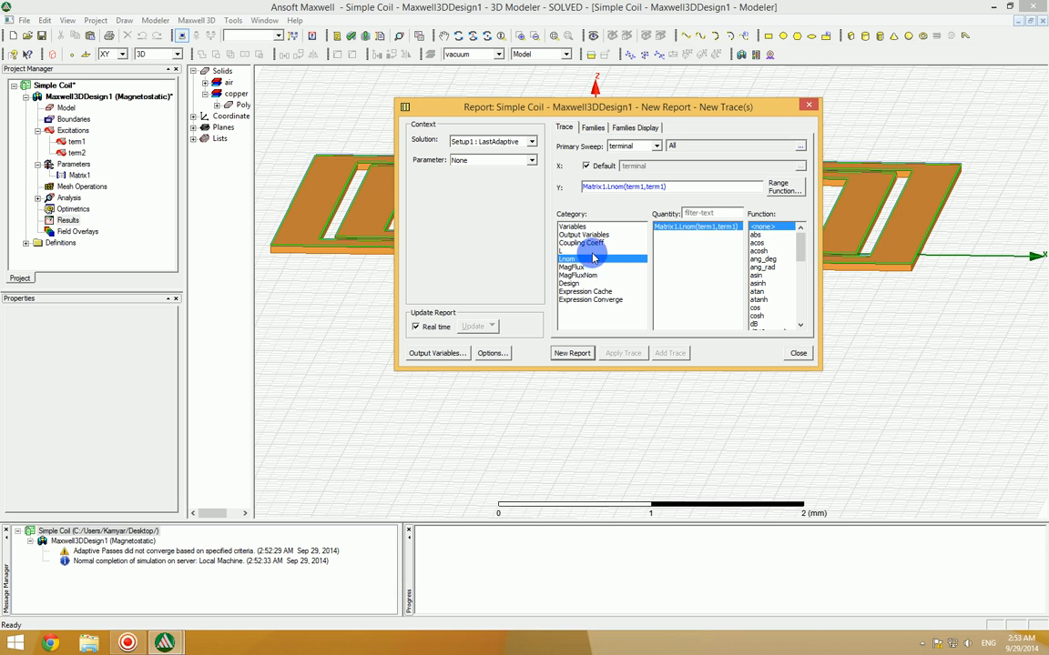
pyautogui.click(599, 252)
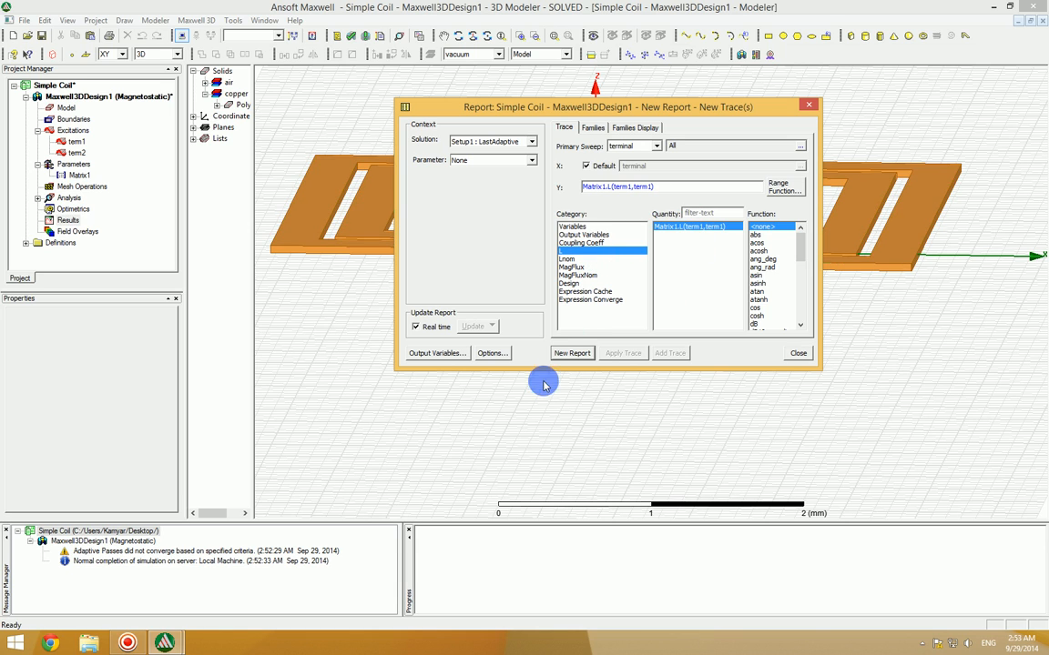
pyautogui.click(570, 354)
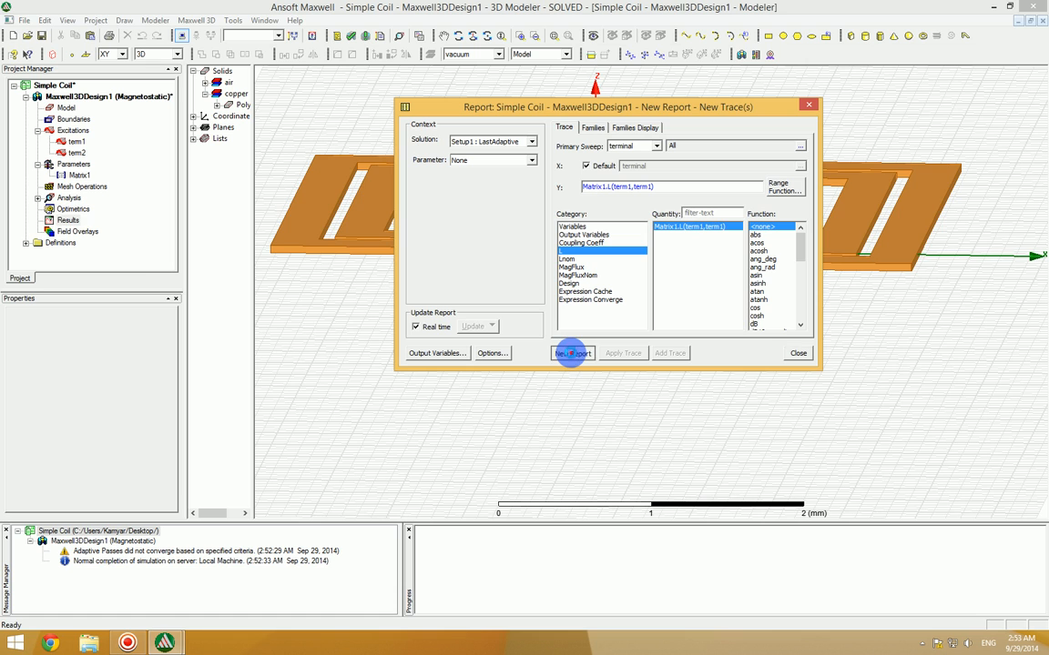
pyautogui.click(797, 353)
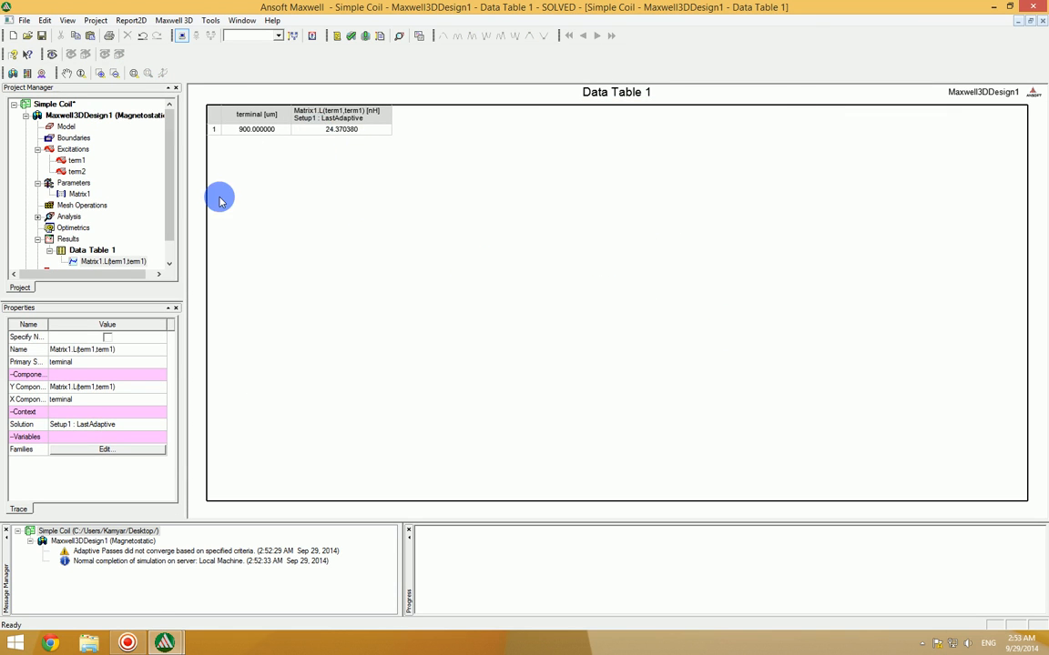
# Step: Add a parametric Optimetrics setup to the design with a new sweep definition for the trace variable
pyautogui.click(73, 184)
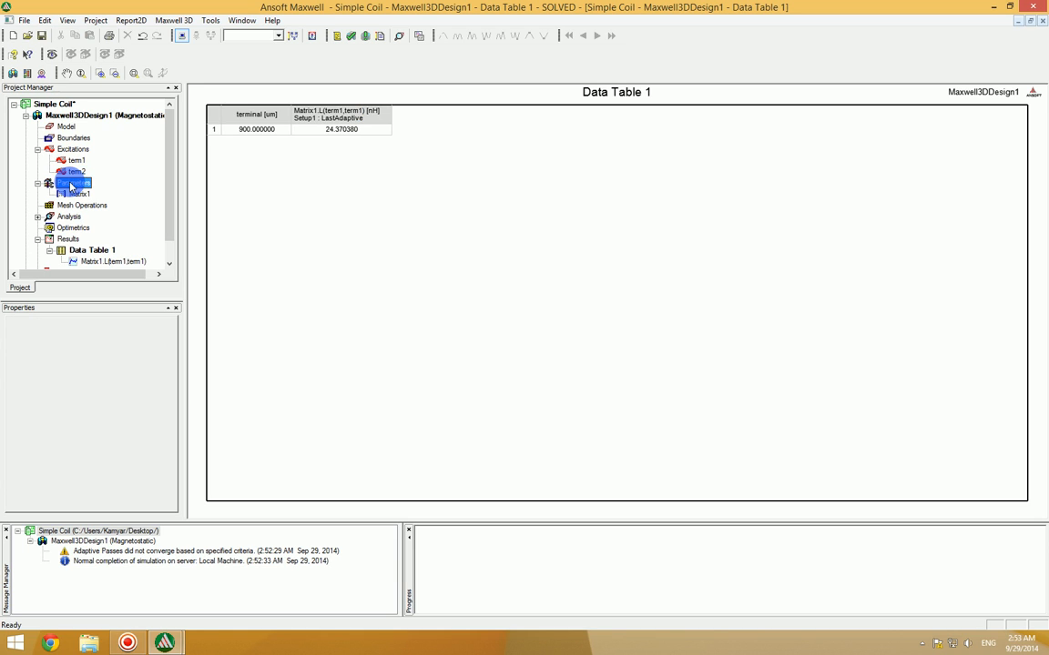
pyautogui.click(73, 228)
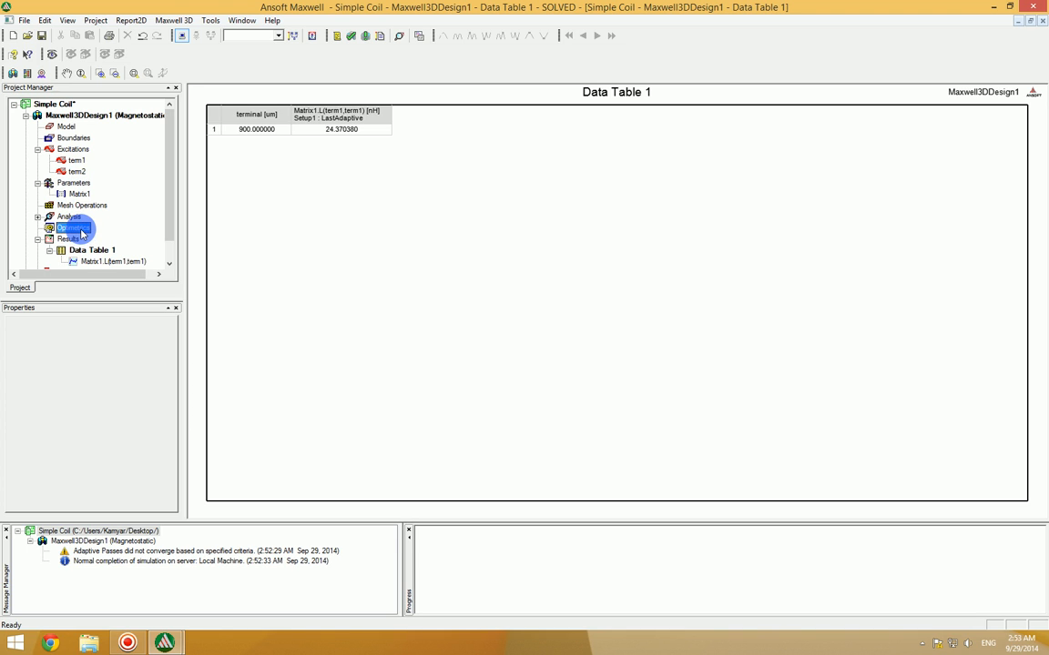
pyautogui.rightClick(79, 229)
pyautogui.moveTo(155, 253)
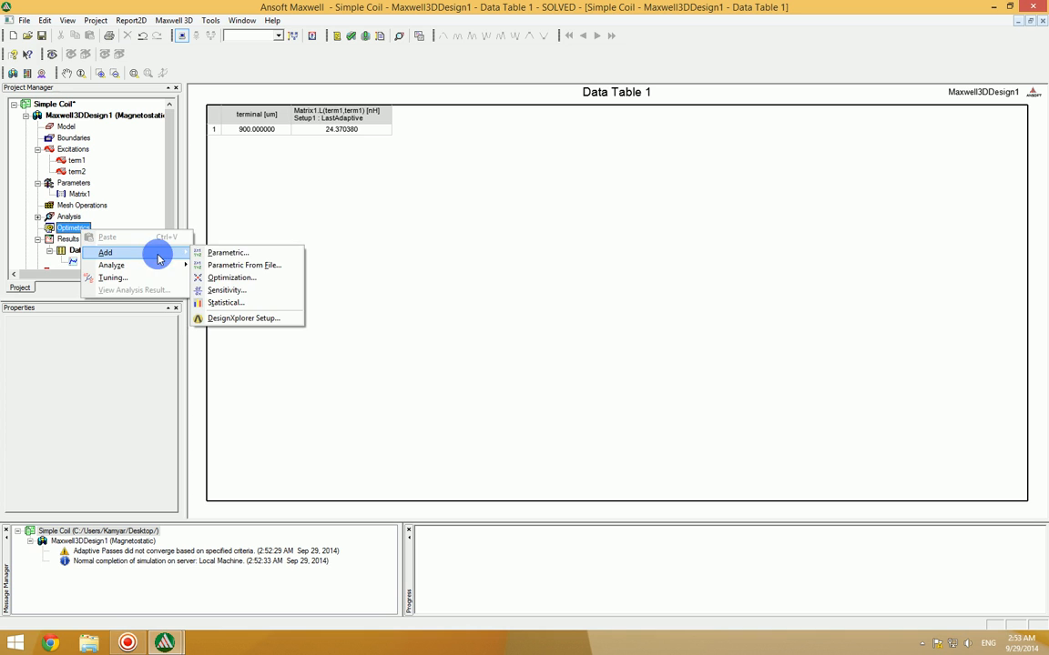
pyautogui.click(257, 257)
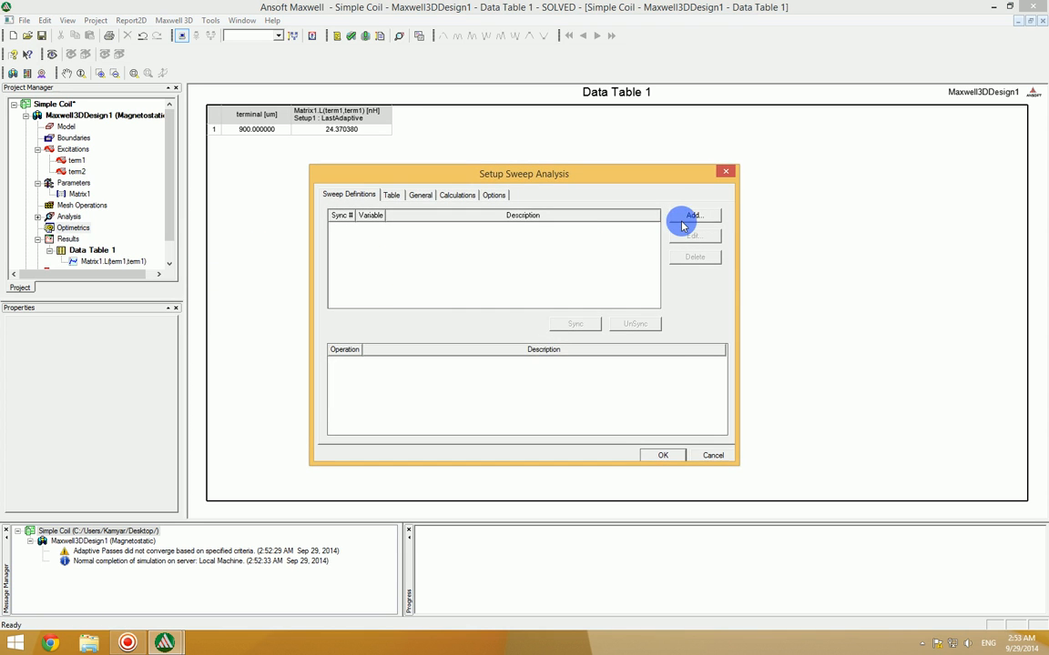
pyautogui.click(688, 217)
pyautogui.click(415, 357)
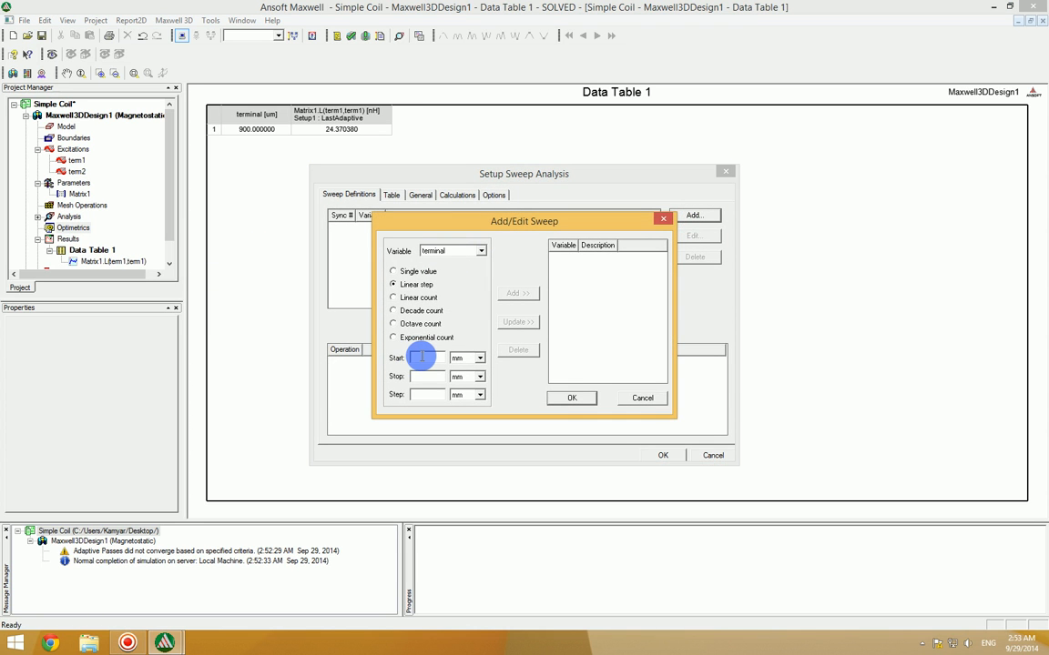
pyautogui.click(441, 253)
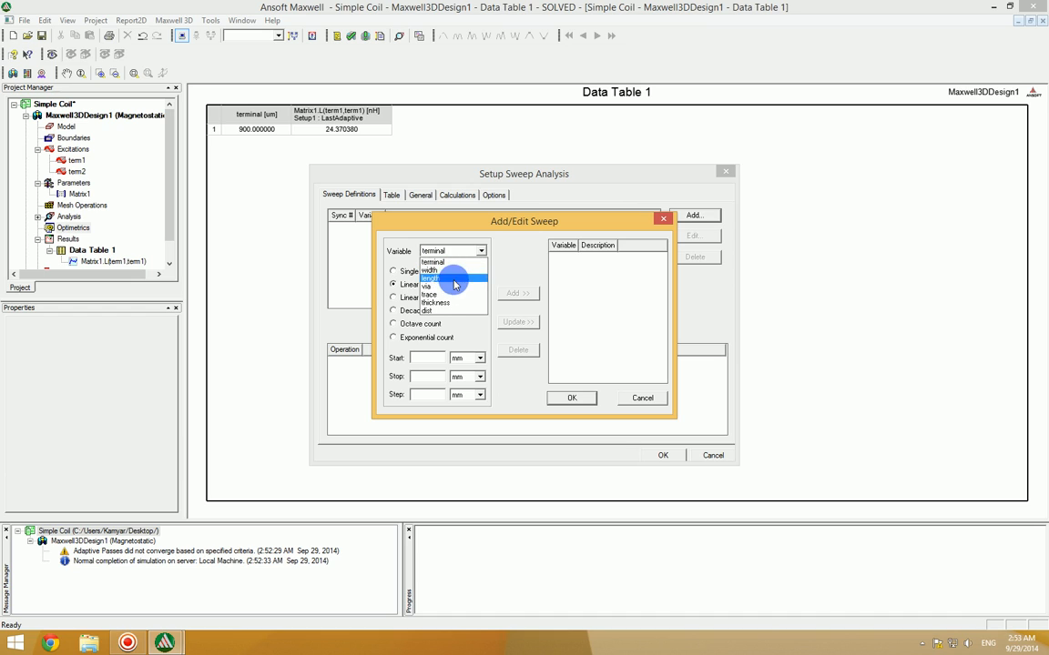
pyautogui.click(464, 300)
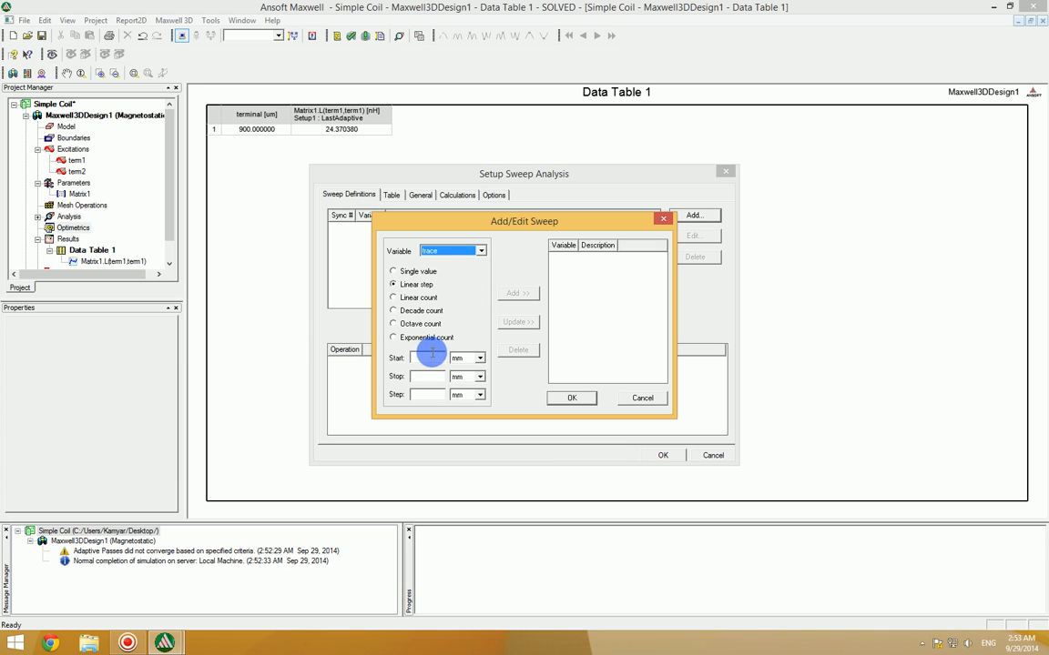
# Step: Define the trace sweep as a linear step from 0.1 mm to 0.3 mm in 0.1 mm steps and review its table of values
pyautogui.click(426, 357)
pyautogui.write('0.1')
pyautogui.click(424, 374)
pyautogui.write('0.3')
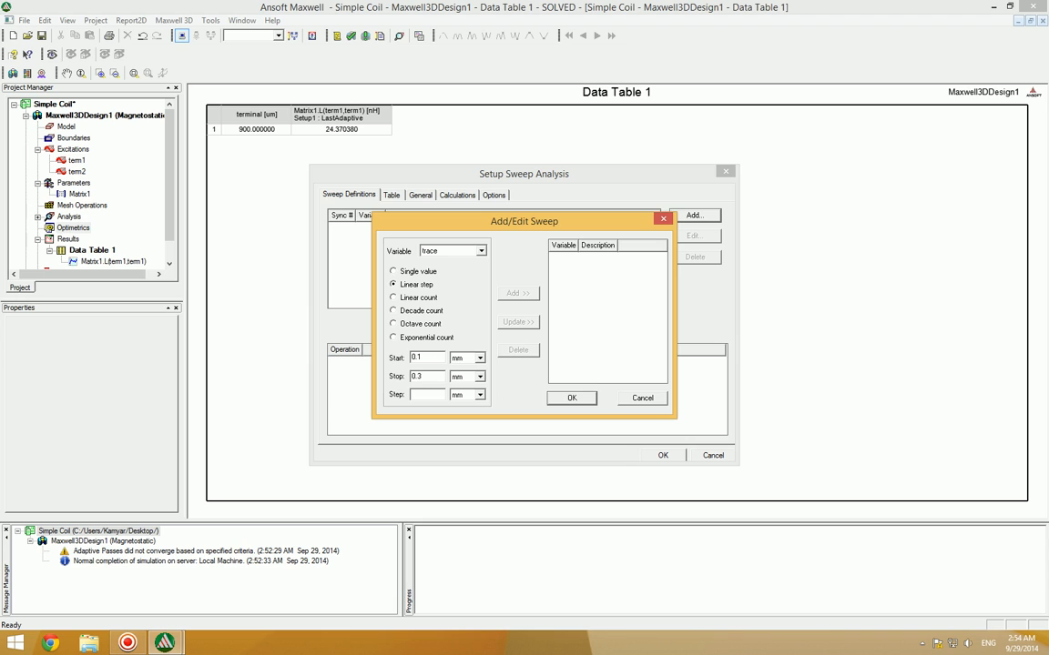
pyautogui.click(424, 392)
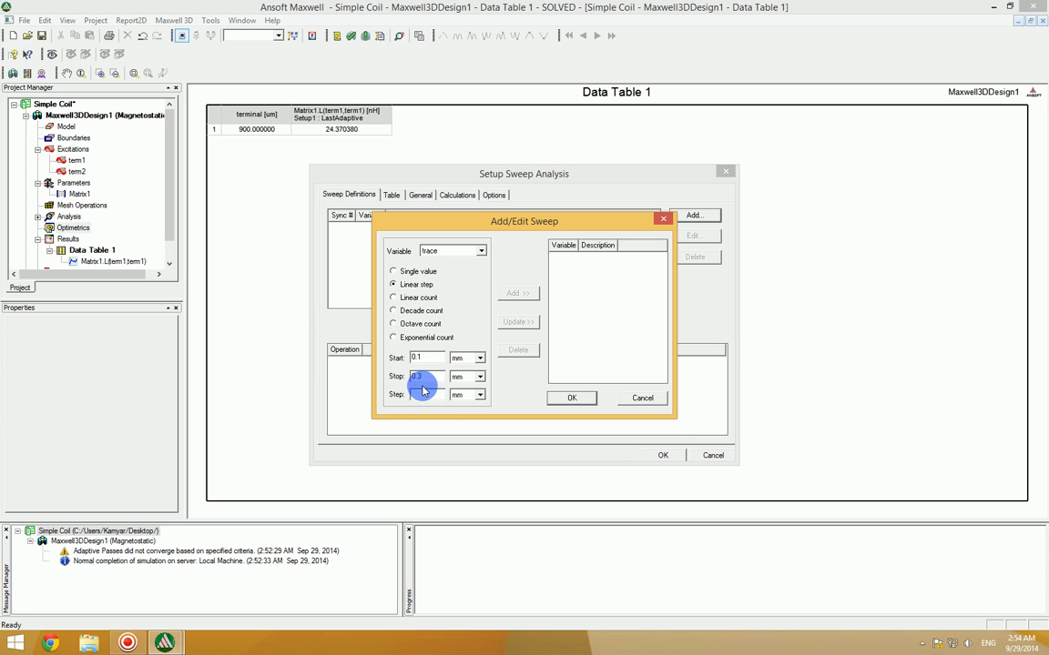
pyautogui.click(422, 391)
pyautogui.write('0.1')
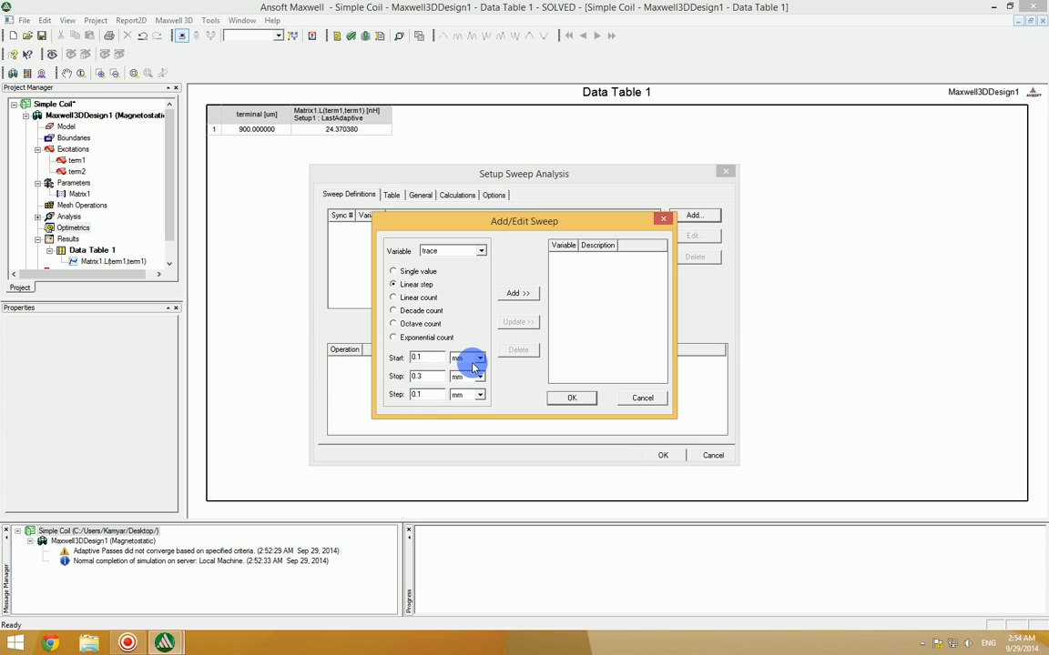
pyautogui.click(519, 293)
pyautogui.click(572, 398)
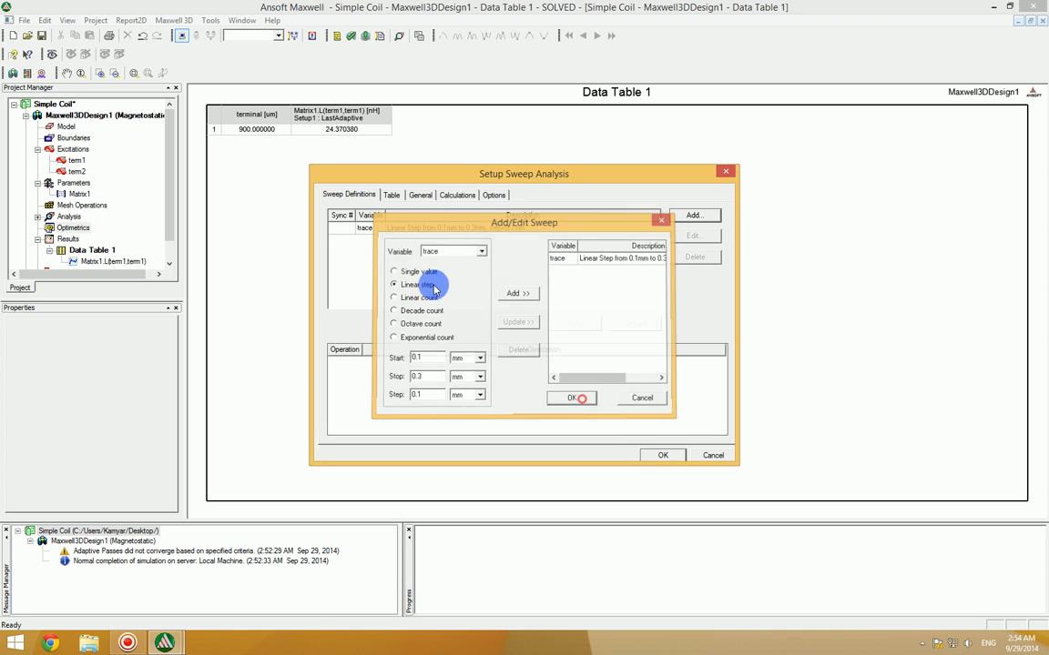
pyautogui.click(393, 196)
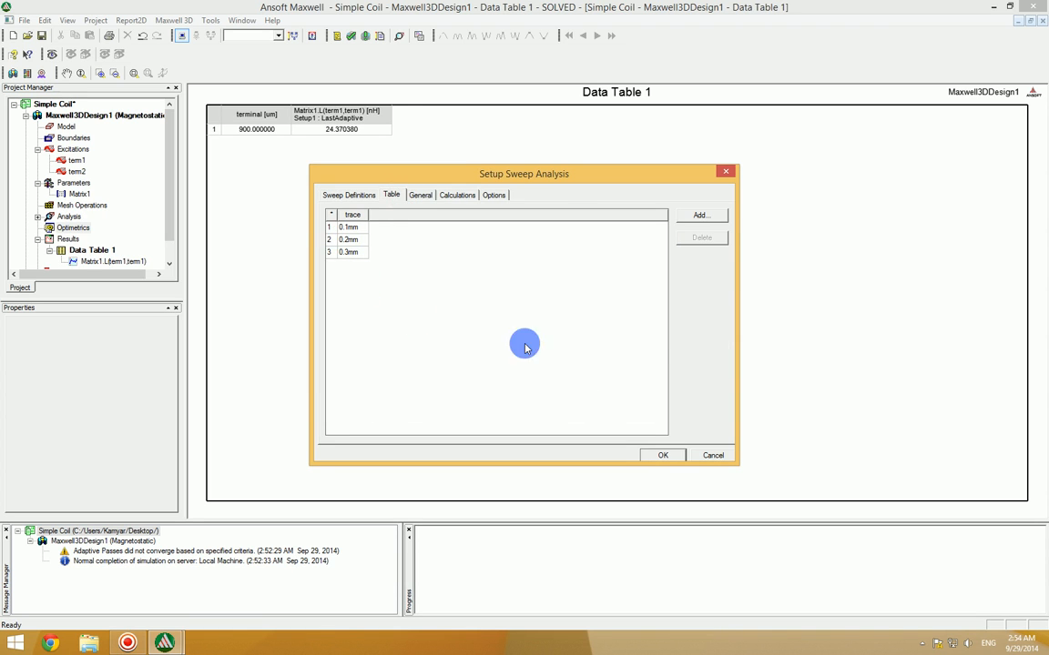
pyautogui.click(668, 454)
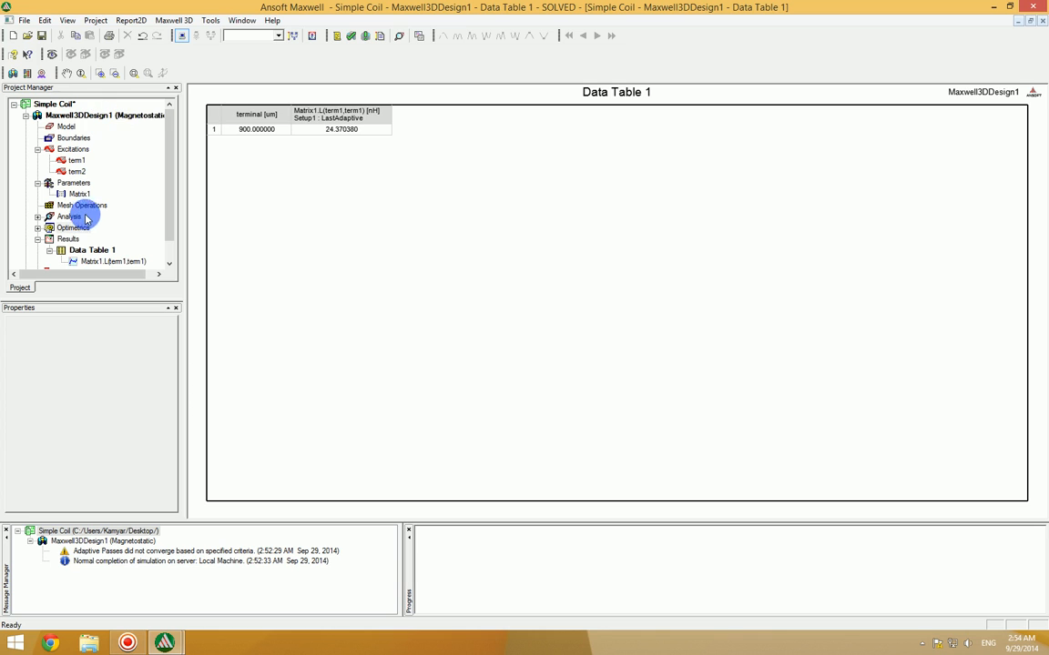
# Step: Run all parametric Optimetrics analyses of the design and check the messages through to the end of the sweep
pyautogui.rightClick(71, 227)
pyautogui.moveTo(104, 252)
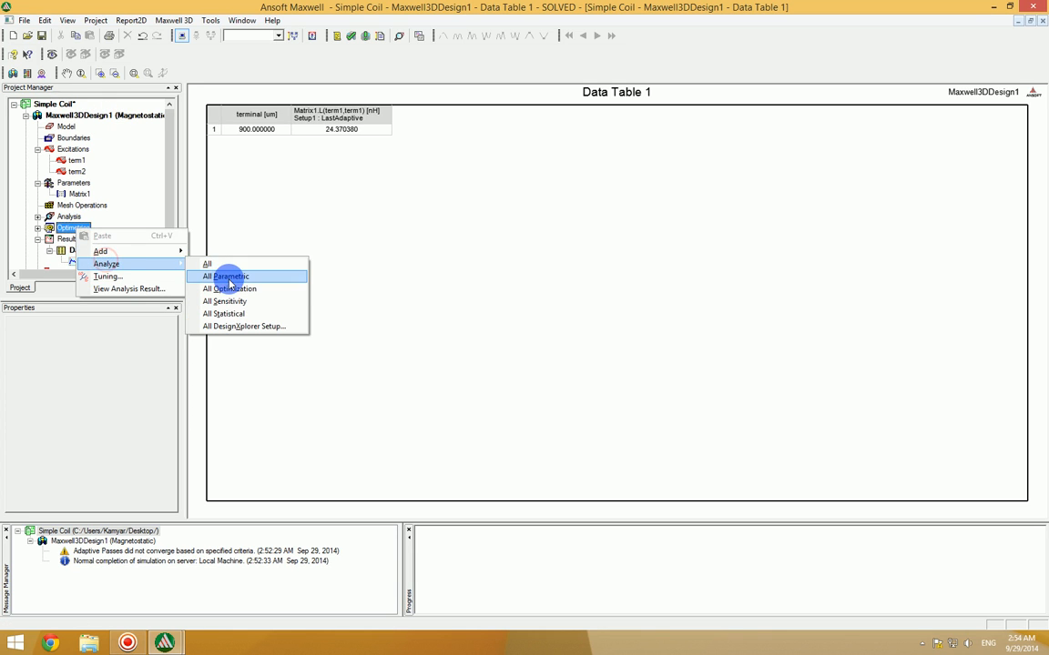
pyautogui.click(228, 279)
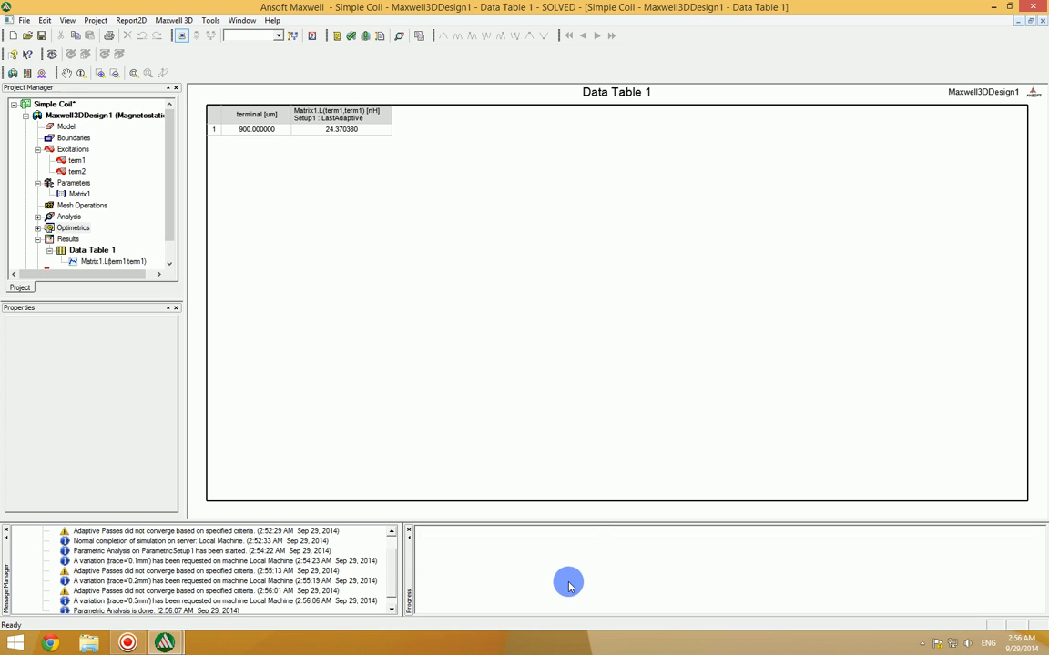
pyautogui.click(393, 561)
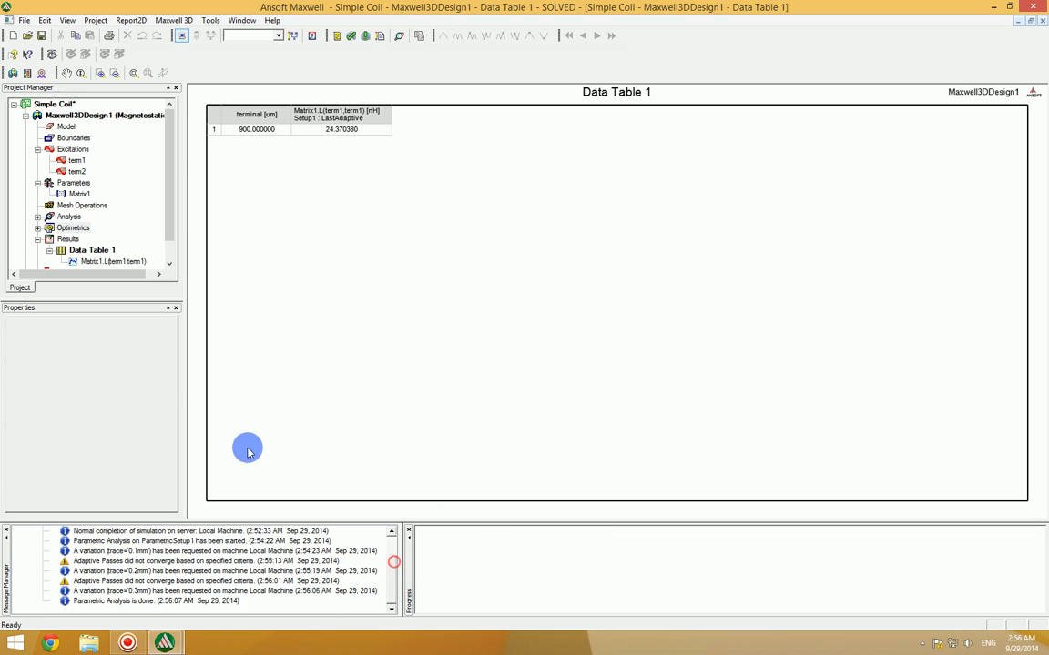
# Step: Create a magnetostatic rectangular plot of Matrix1.L(term1,term1) for Setup1 LastAdaptive, with trace as the primary sweep
pyautogui.rightClick(61, 240)
pyautogui.click(164, 276)
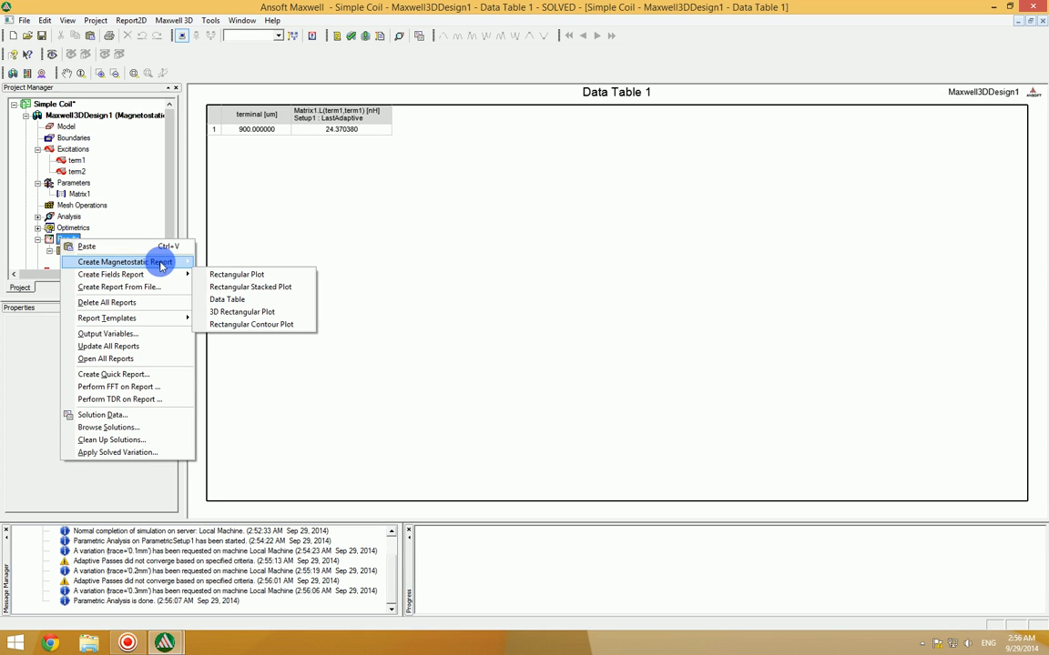
pyautogui.moveTo(182, 262)
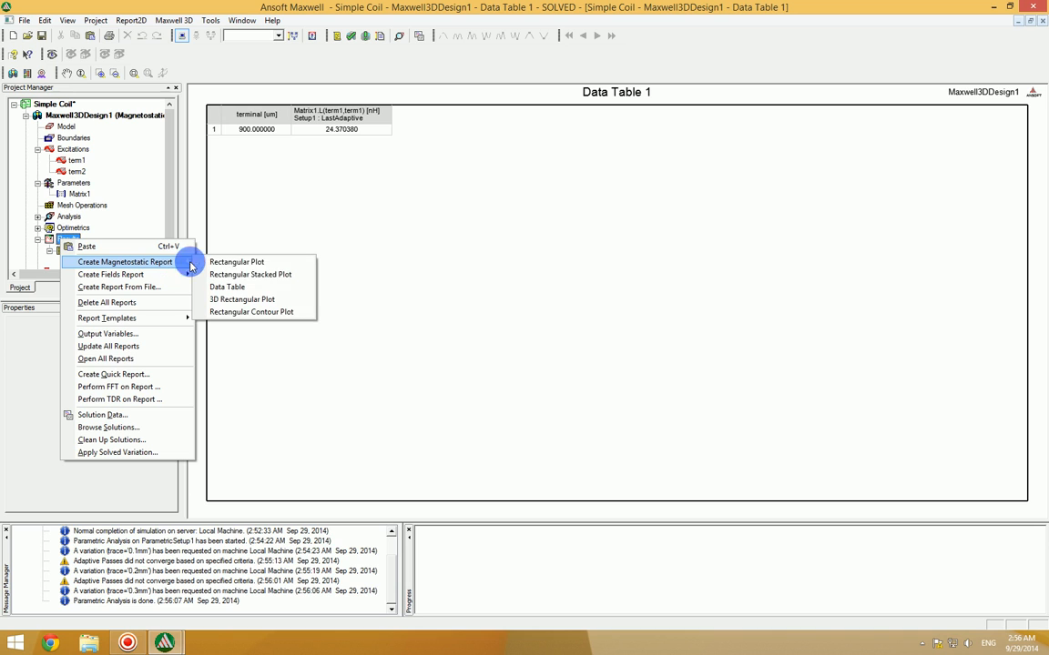
pyautogui.click(275, 264)
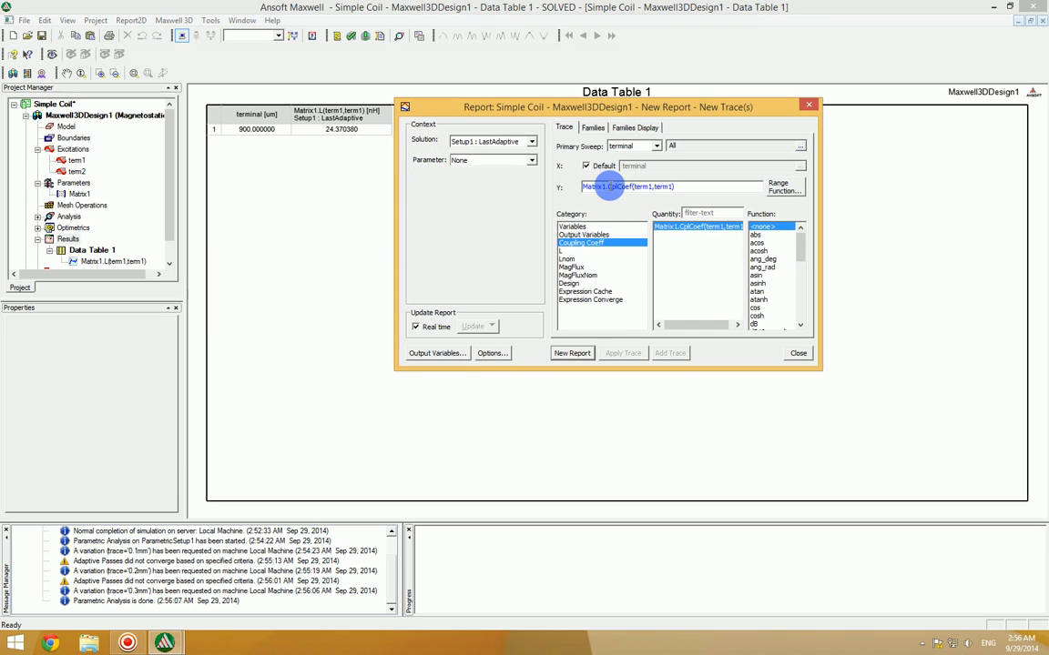
pyautogui.click(576, 252)
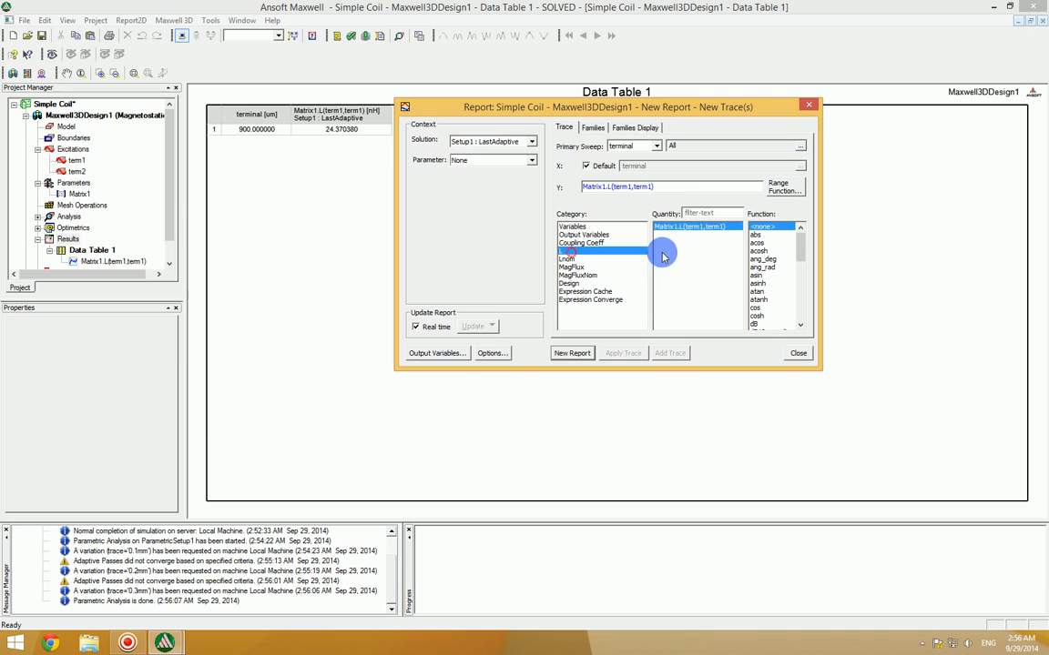
pyautogui.click(643, 150)
pyautogui.click(632, 165)
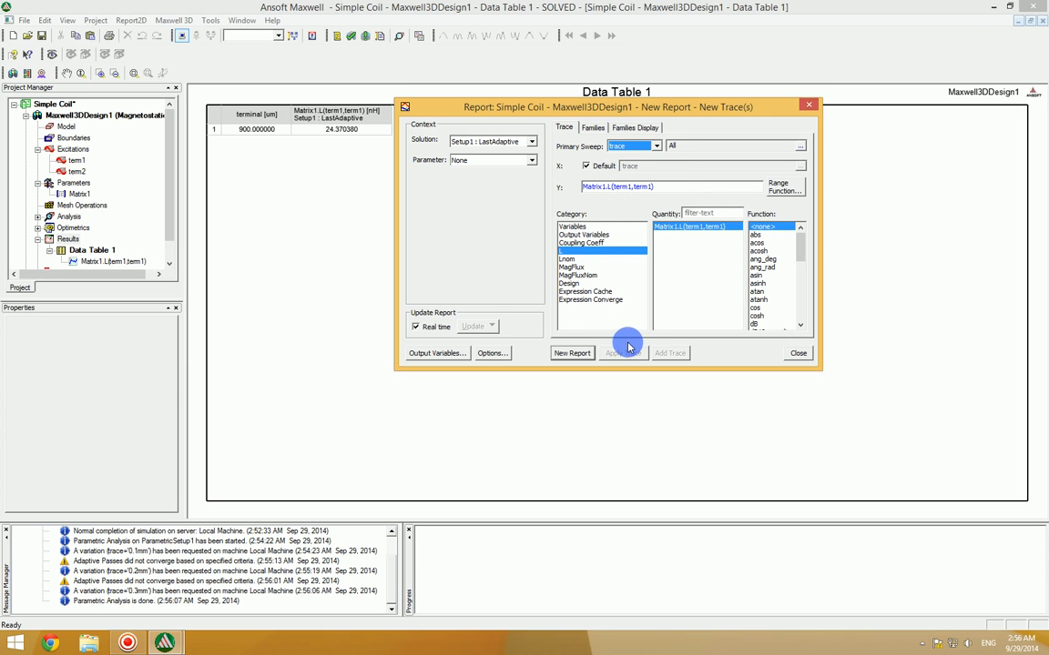
pyautogui.click(566, 354)
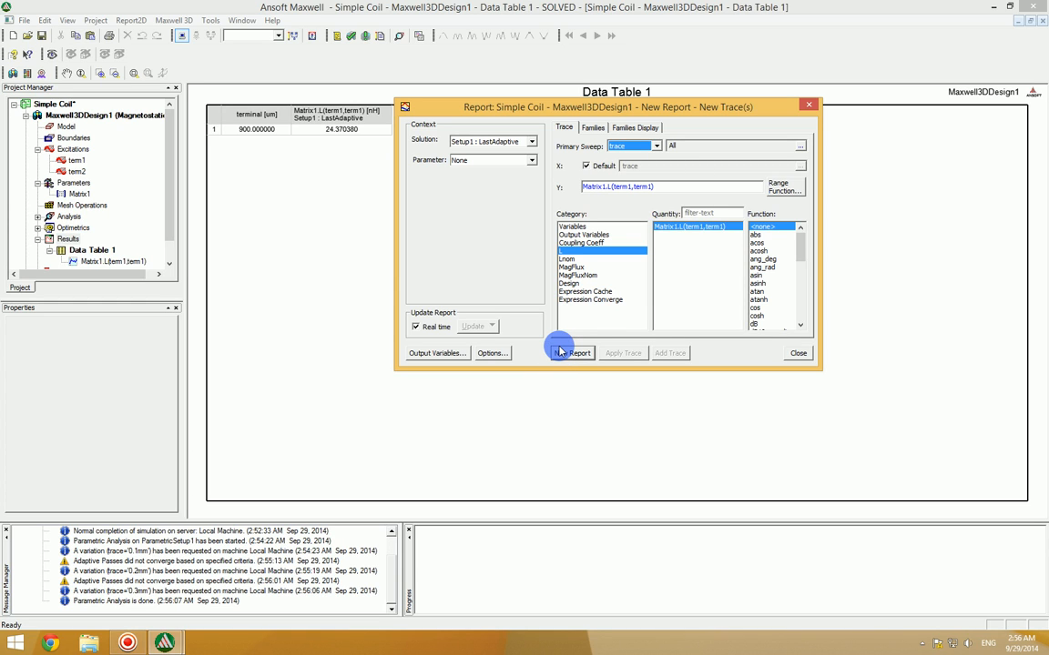
pyautogui.click(580, 357)
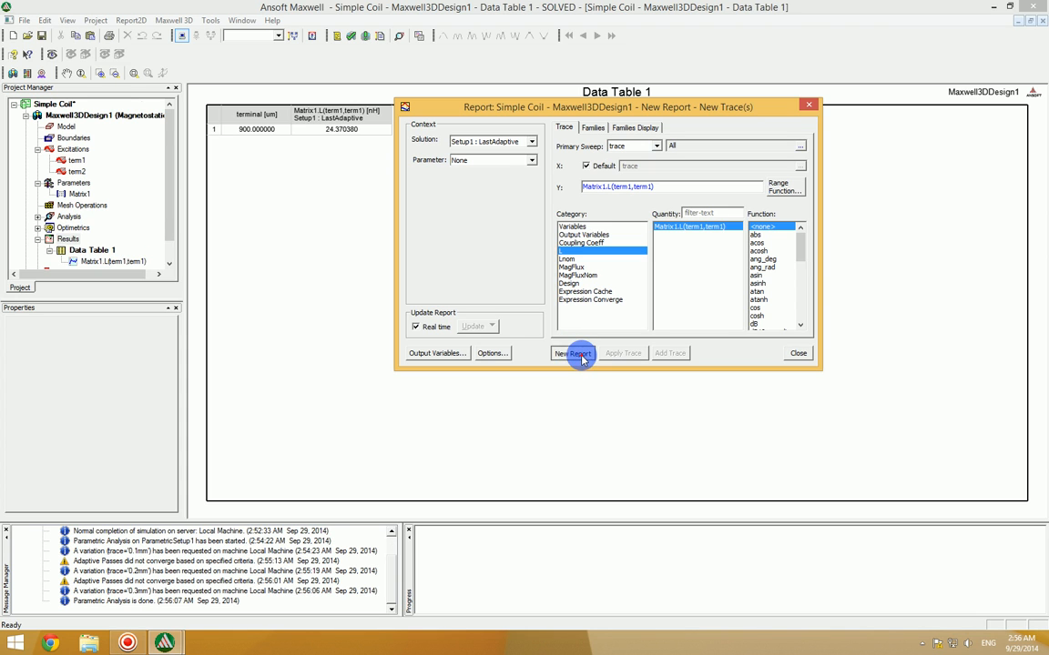
pyautogui.click(801, 356)
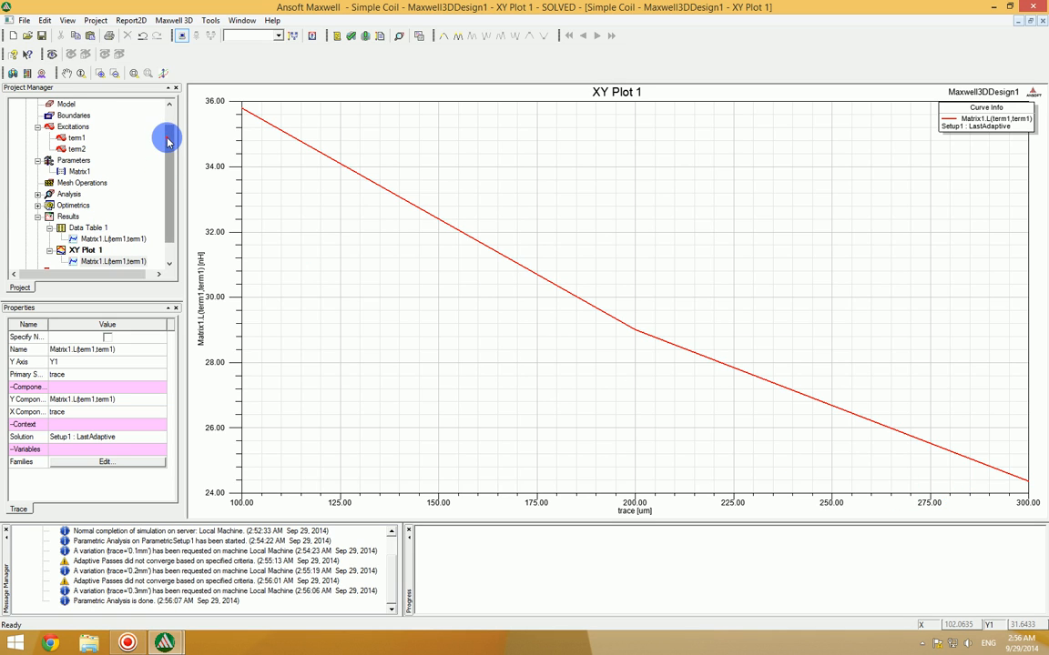
pyautogui.moveTo(166, 135); pyautogui.dragTo(167, 122)
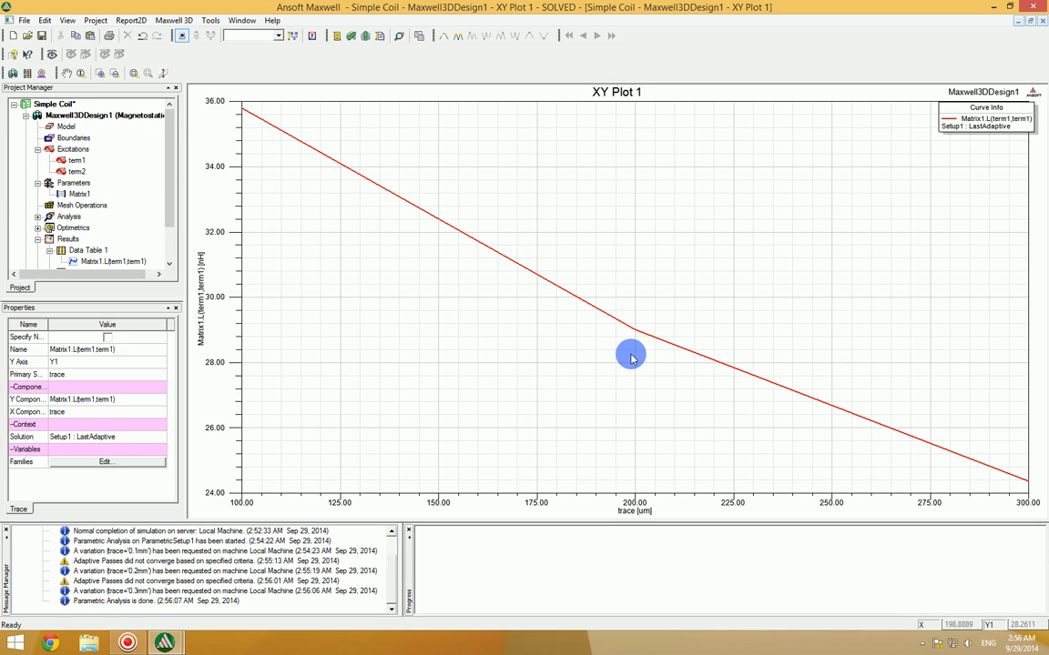